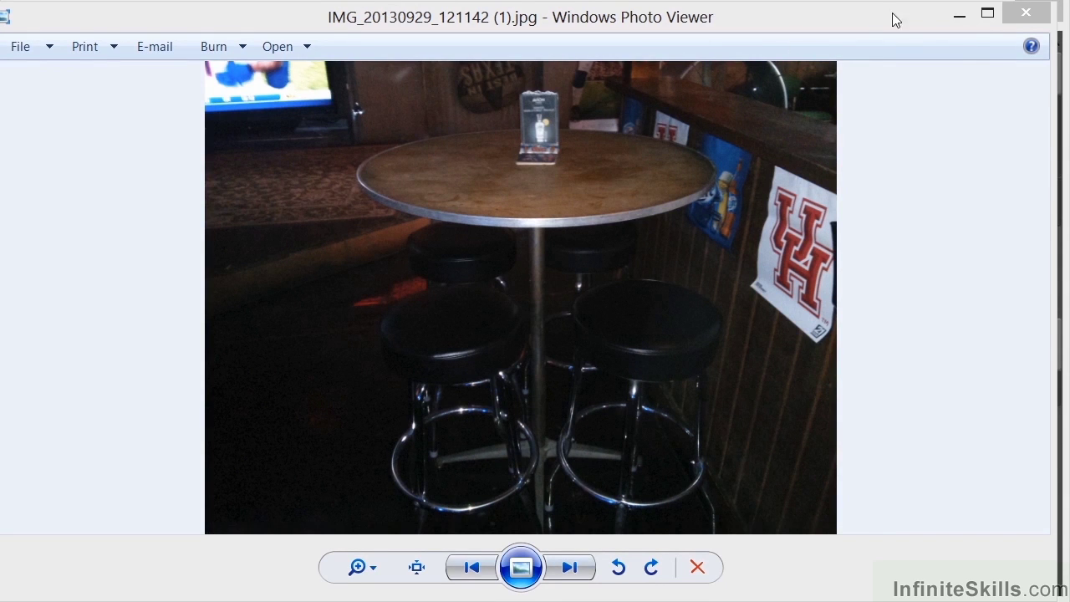
# - Study the reference photo of the bar table and stools, then return to the empty Cinema 4D project
pyautogui.click(959, 15)
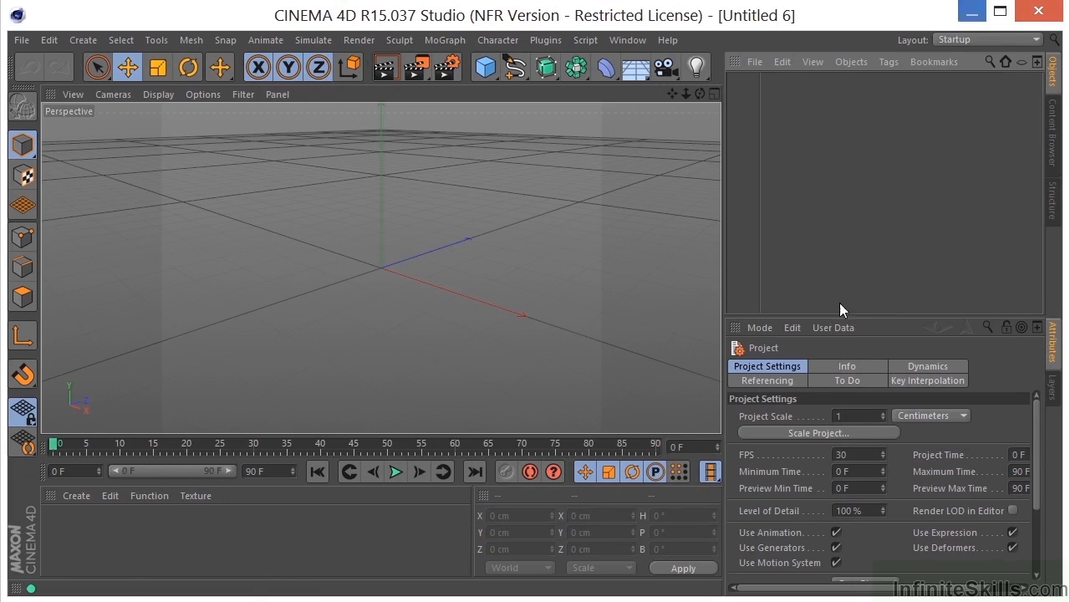
pyautogui.hotkey('alt', 'Tab')
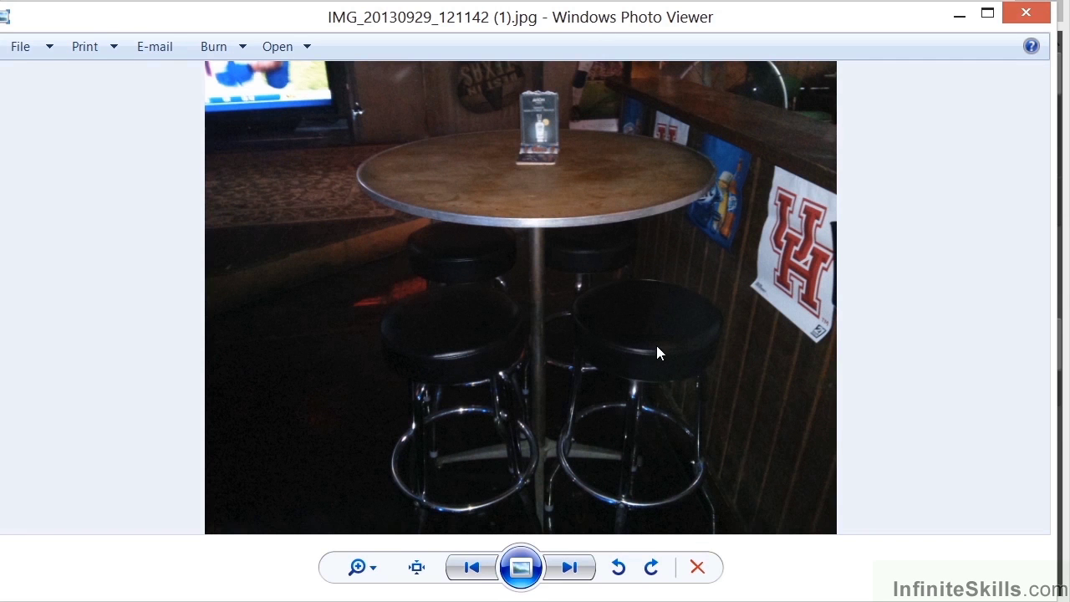
pyautogui.moveTo(549, 17); pyautogui.dragTo(1069, 108)
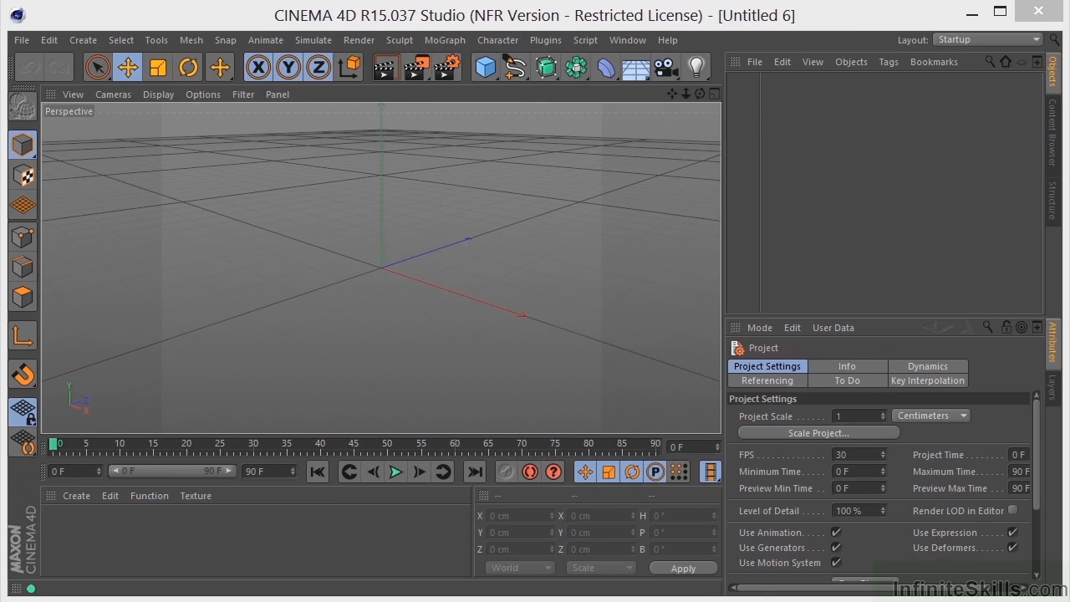
# - Add a cylinder at the origin and flatten it to a height of about 38.5 cm
pyautogui.click(493, 71)
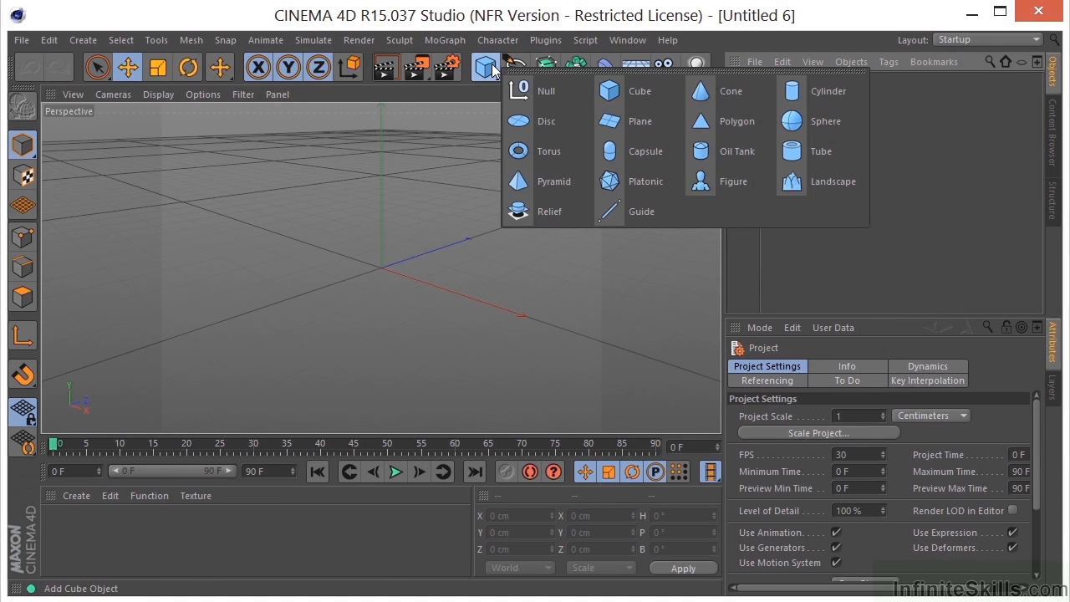
pyautogui.click(812, 93)
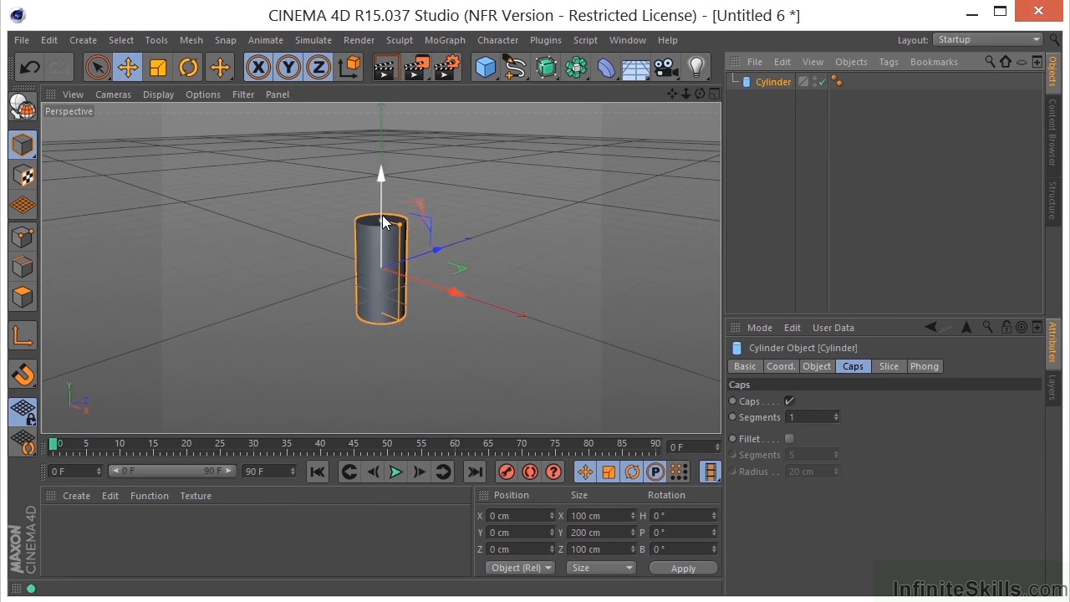
pyautogui.moveTo(381, 220); pyautogui.dragTo(376, 260)
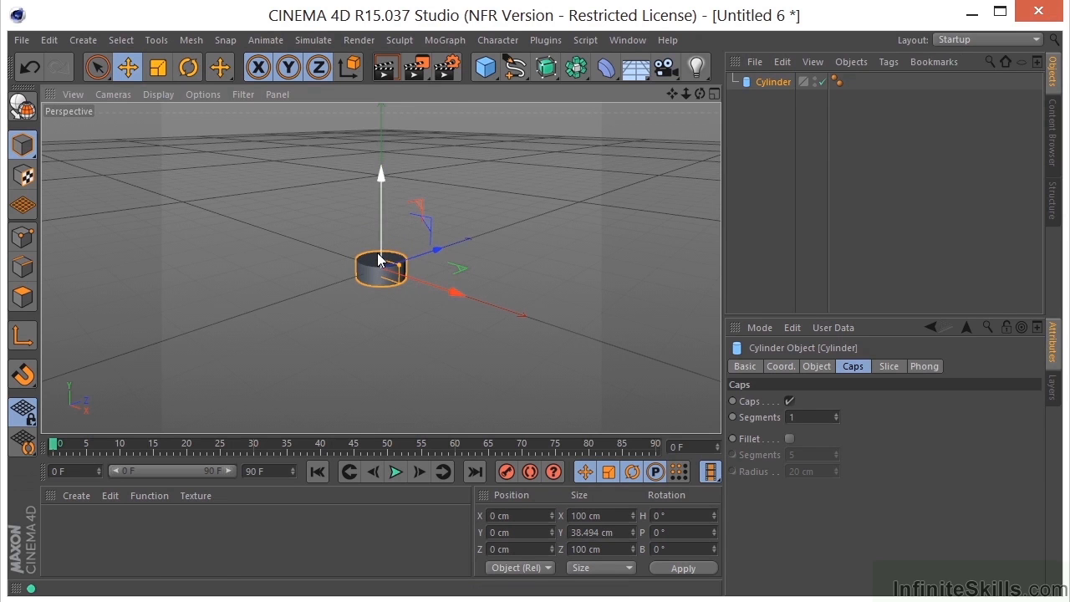
pyautogui.press('o')
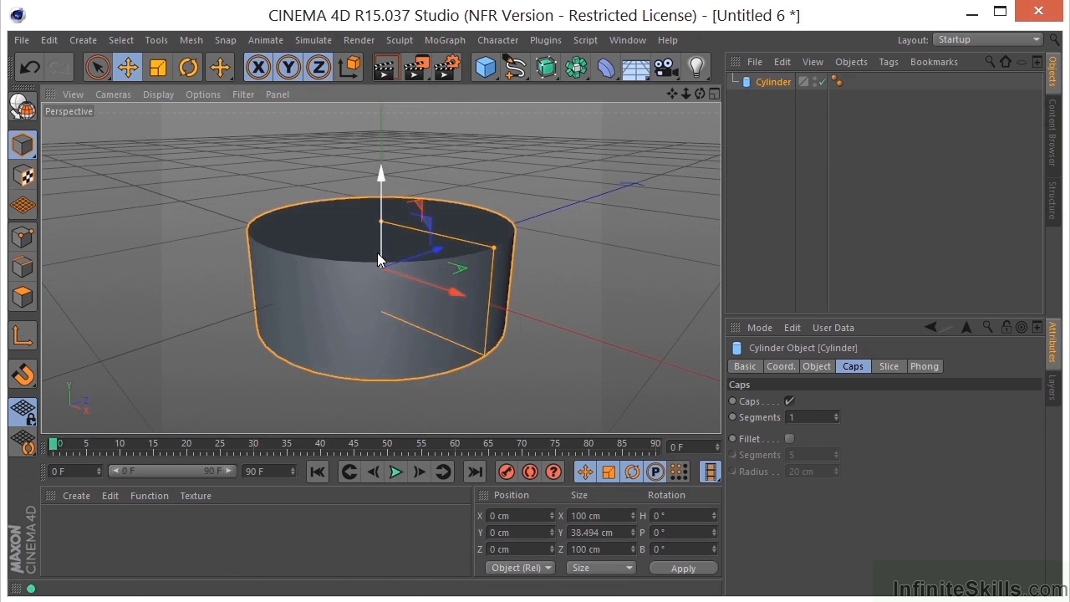
# - Display the mesh lines and fillet the cylinder's caps with 4 segments and a radius of about 3.25 cm
pyautogui.click(789, 439)
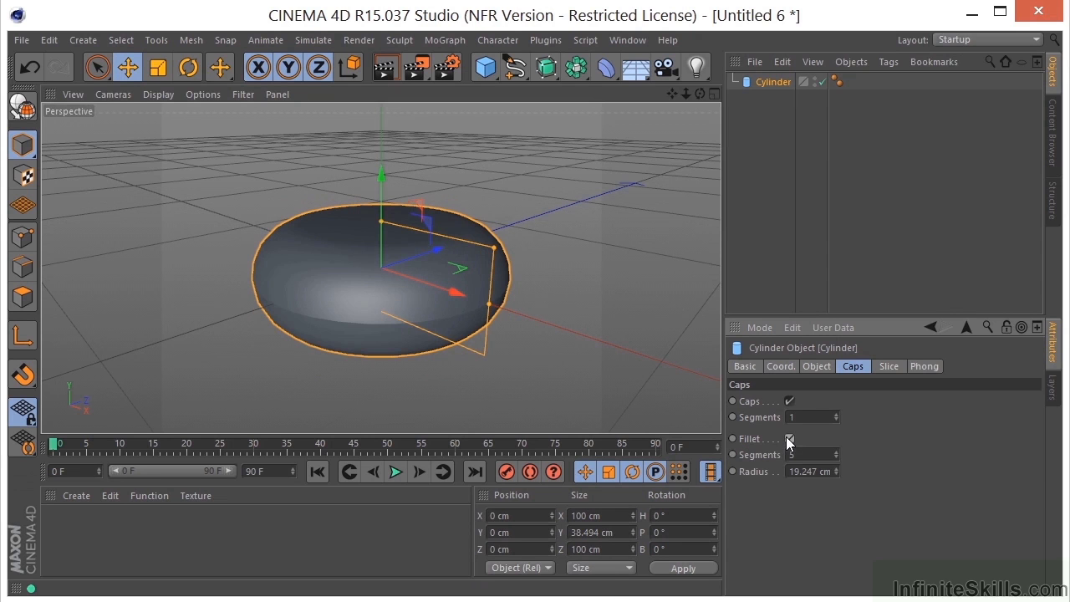
pyautogui.click(158, 94)
pyautogui.click(177, 135)
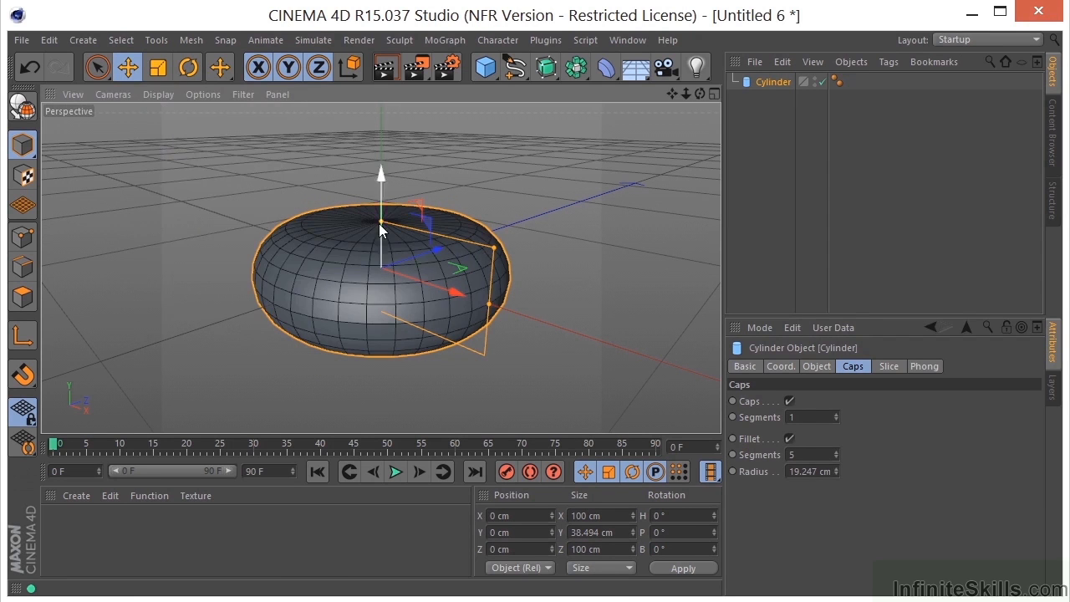
pyautogui.click(838, 458)
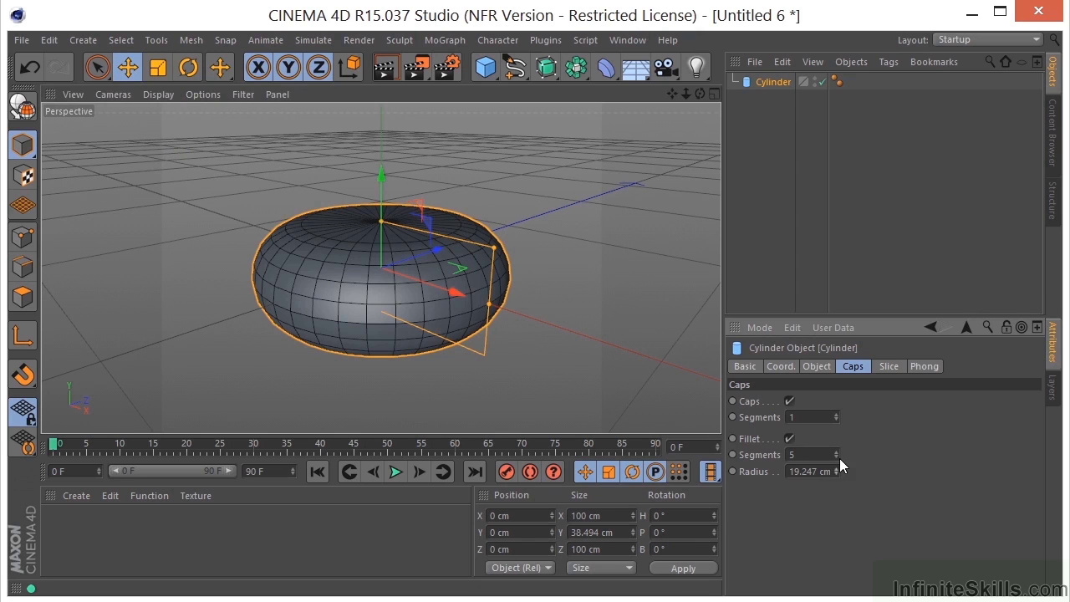
pyautogui.moveTo(839, 471); pyautogui.dragTo(834, 484)
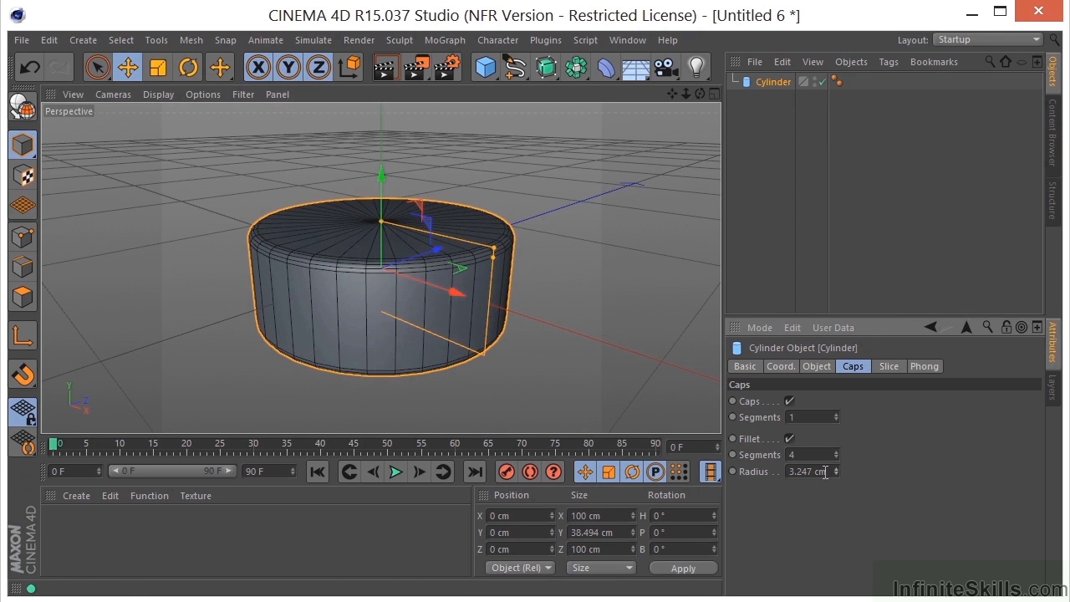
pyautogui.moveTo(309, 221)
pyautogui.keyDown('alt'); pyautogui.mouseDown()
pyautogui.moveTo(418, 325)
pyautogui.moveTo(348, 193)
pyautogui.moveTo(353, 240)
pyautogui.mouseUp(); pyautogui.keyUp('alt')
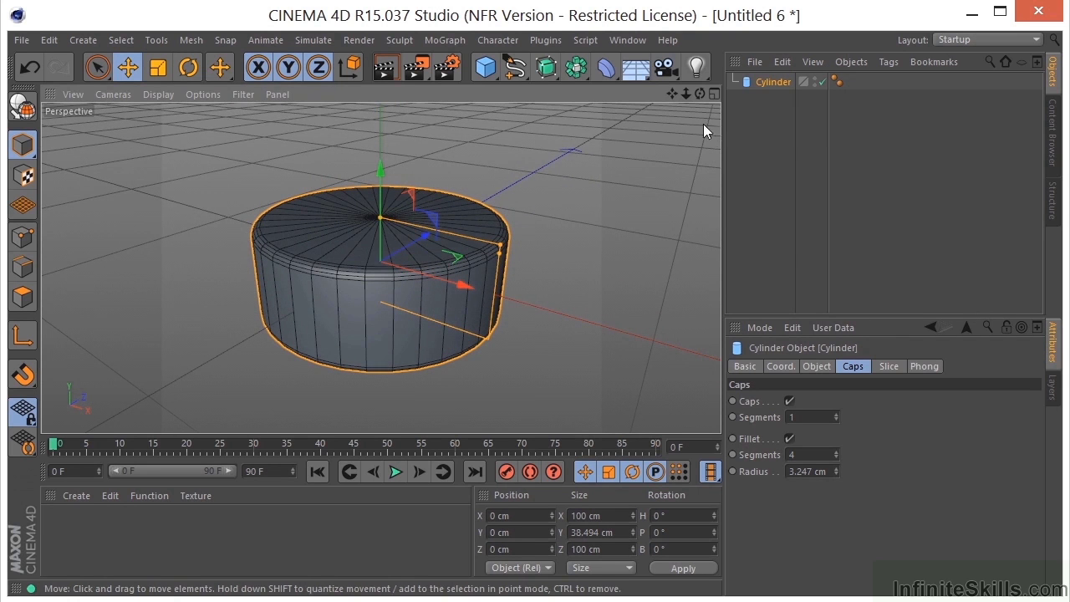
# - Scale the cylinder up uniformly to about 143.8 cm across and 55.35 cm high
pyautogui.click(158, 68)
pyautogui.moveTo(141, 179); pyautogui.dragTo(402, 74)
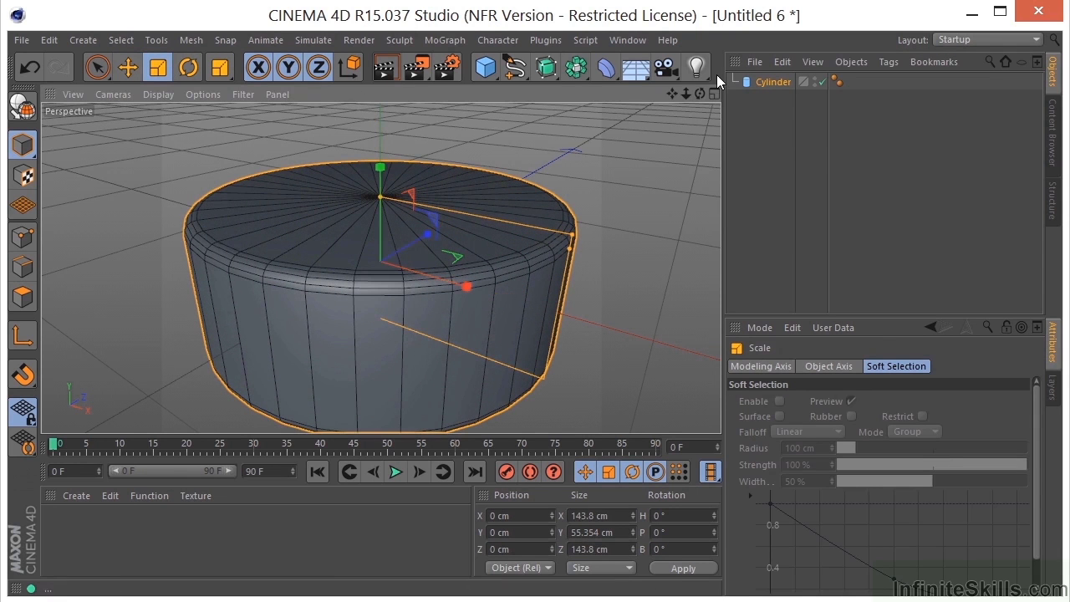
pyautogui.moveTo(687, 93); pyautogui.dragTo(672, 132)
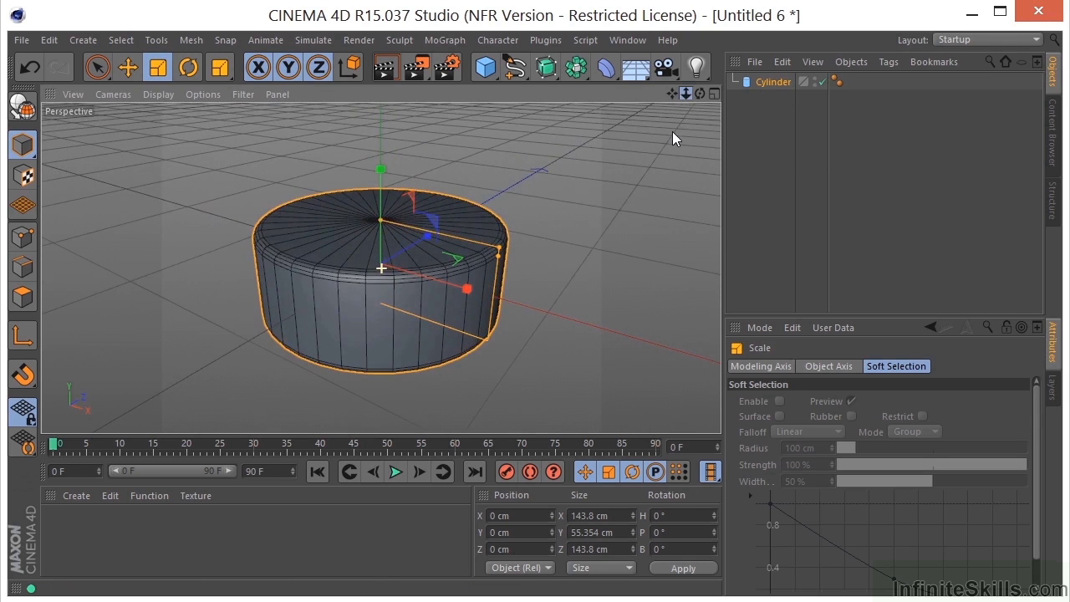
pyautogui.keyDown('alt'); pyautogui.moveTo(284, 298); pyautogui.dragTo(387, 251); pyautogui.keyUp('alt')
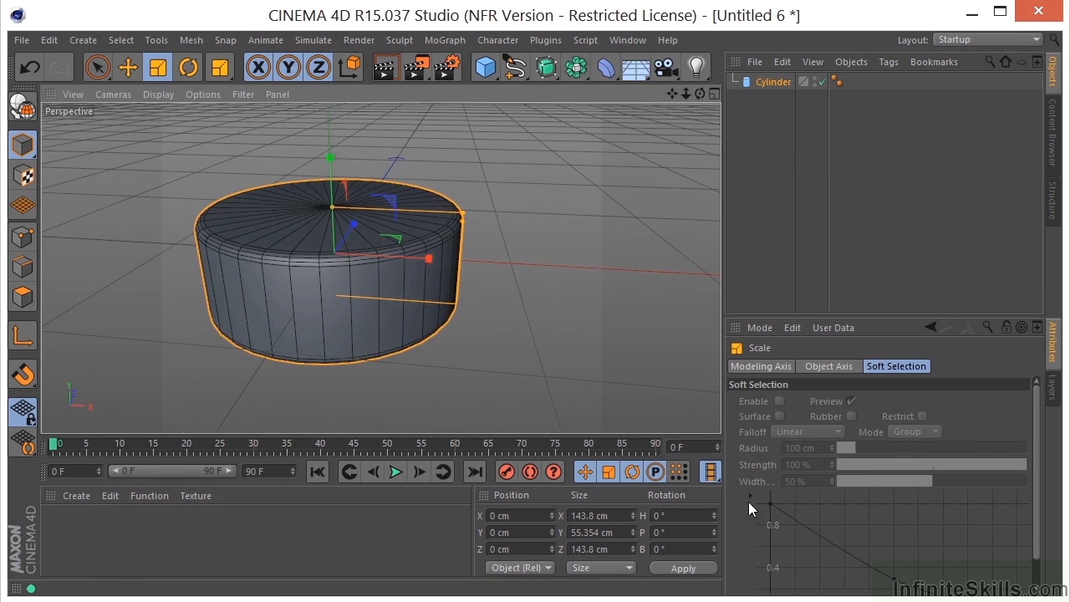
# - Increase the cylinder's cap fillet segments to 5 for a smoother edge
pyautogui.click(773, 82)
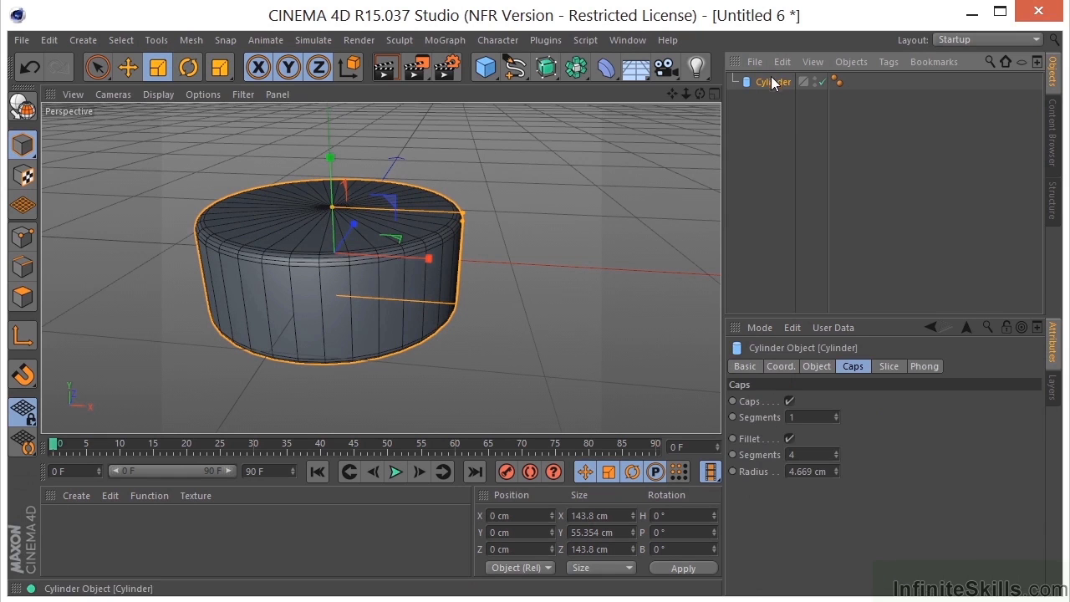
pyautogui.click(837, 450)
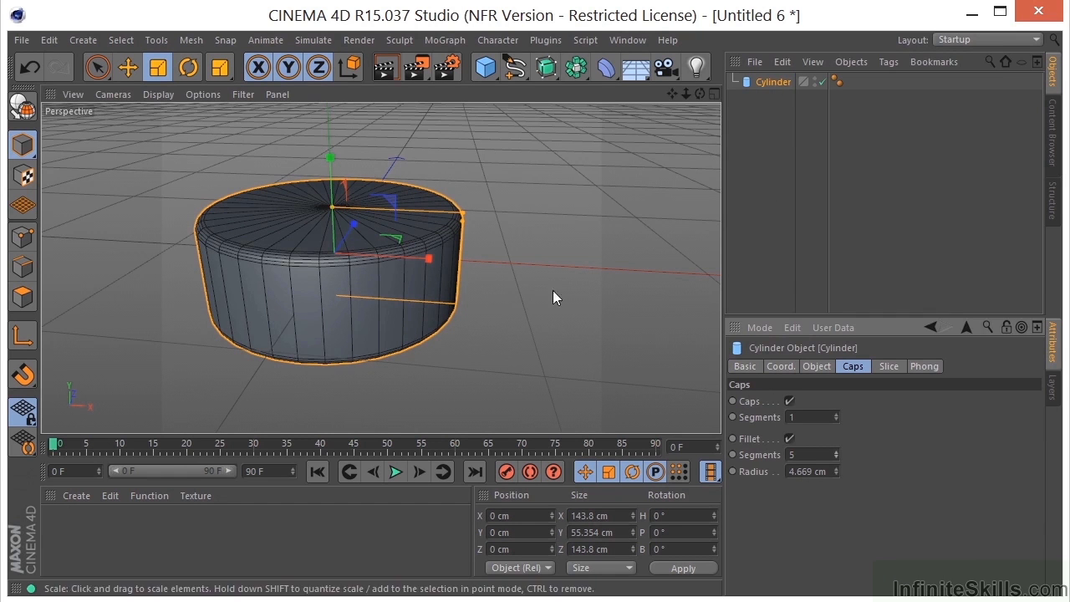
pyautogui.scroll(3, 299, 251)
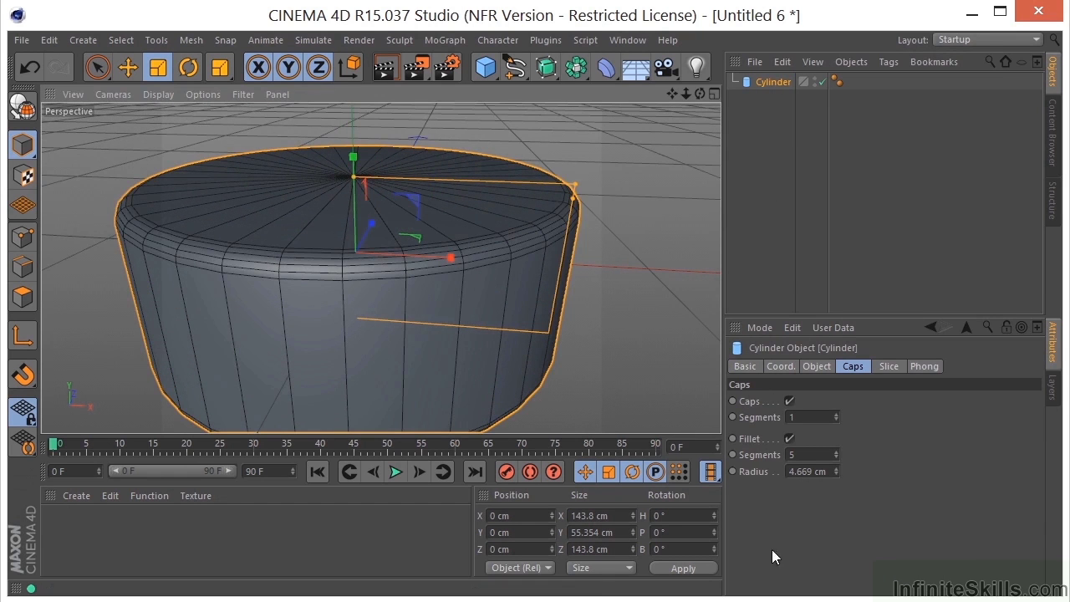
pyautogui.moveTo(840, 451); pyautogui.dragTo(837, 454)
pyautogui.click(837, 453)
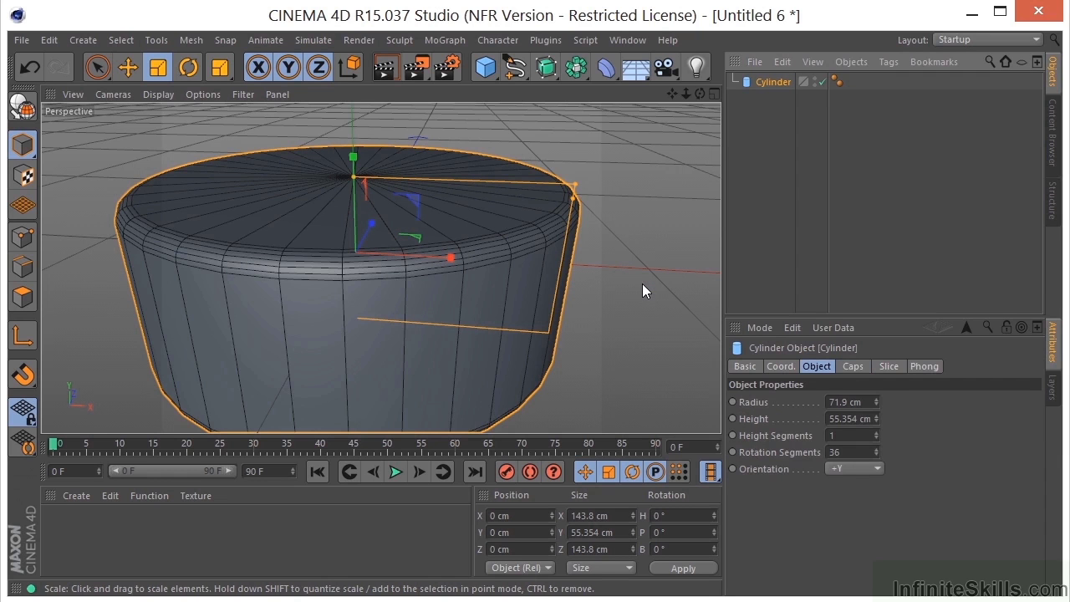
# - Rename the cylinder as CHAIR TOP 1
pyautogui.doubleClick(773, 81)
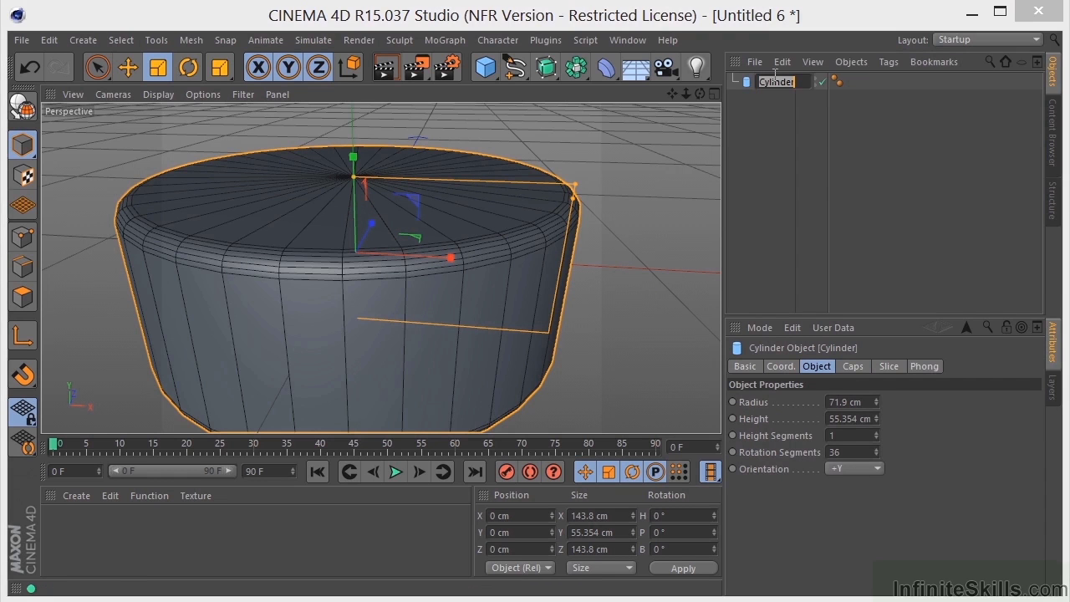
pyautogui.write('CHAIR TOP 1')
pyautogui.press('Return')
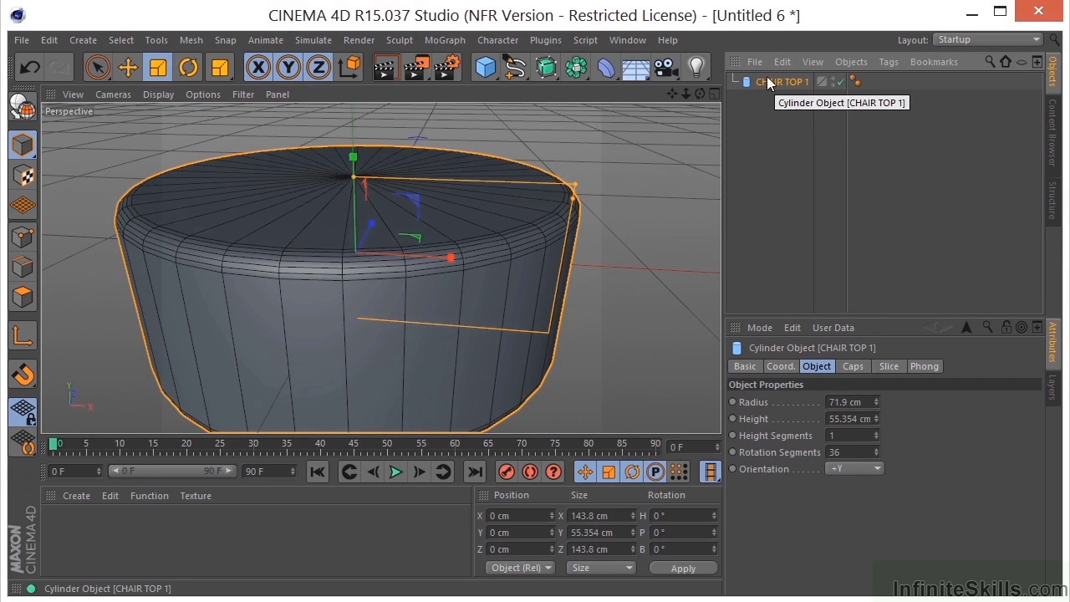
# - Add a second cylinder for the stool leg and set its height to 400 cm and radius to 9 cm
pyautogui.moveTo(685, 94); pyautogui.dragTo(334, 347)
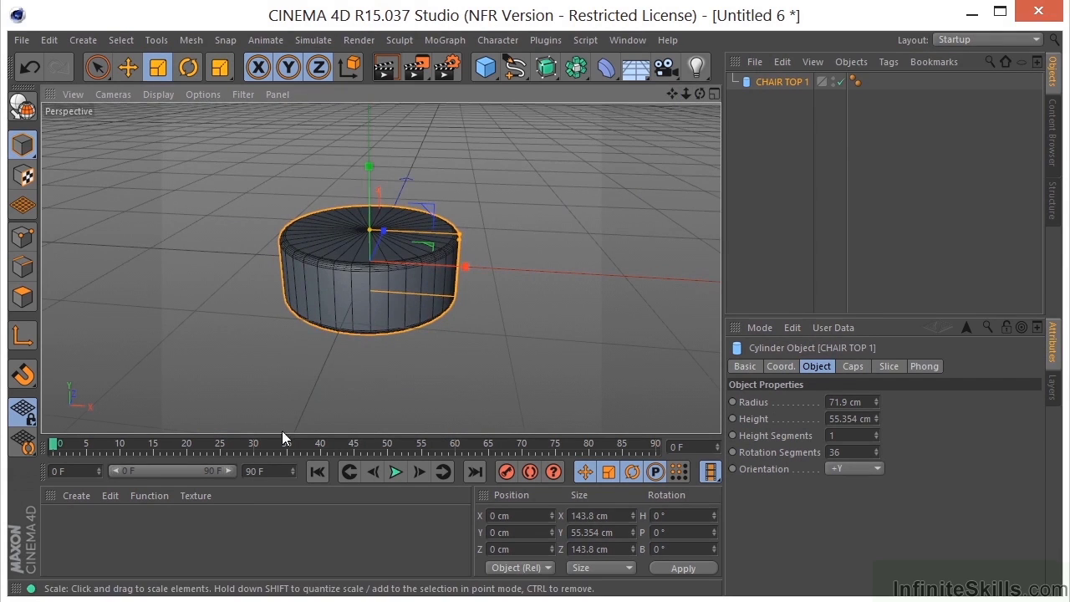
pyautogui.moveTo(488, 70); pyautogui.dragTo(842, 89)
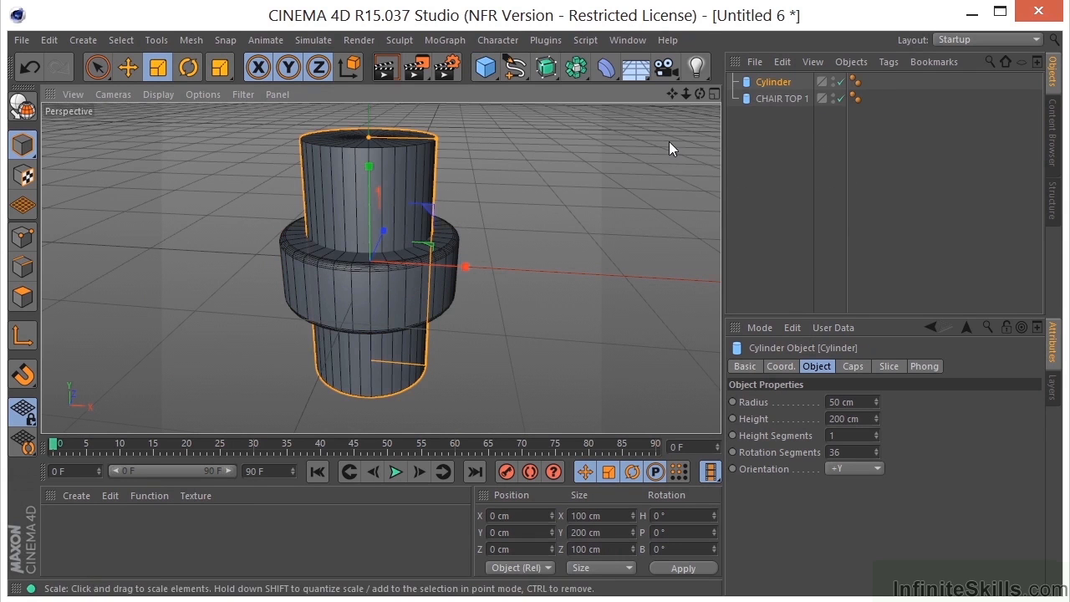
pyautogui.doubleClick(861, 418)
pyautogui.write('400')
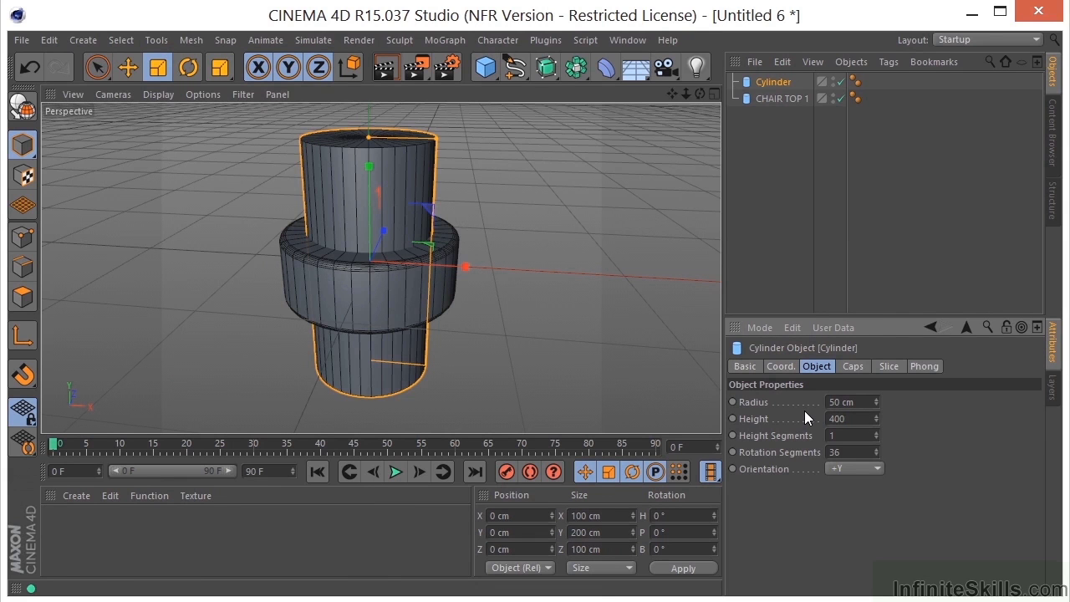
pyautogui.press('Return')
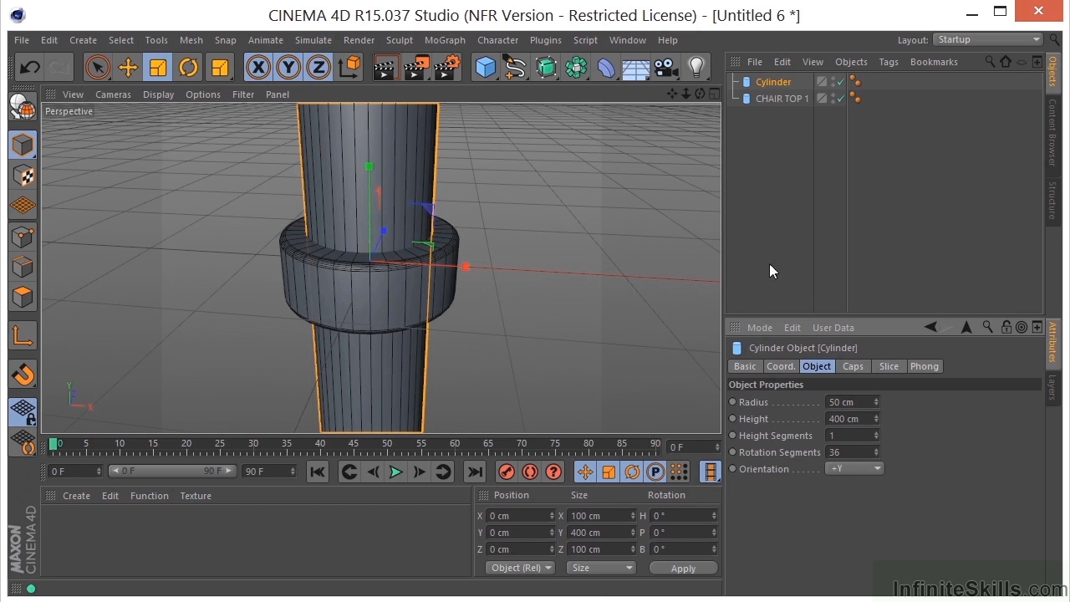
pyautogui.moveTo(875, 401); pyautogui.dragTo(852, 432)
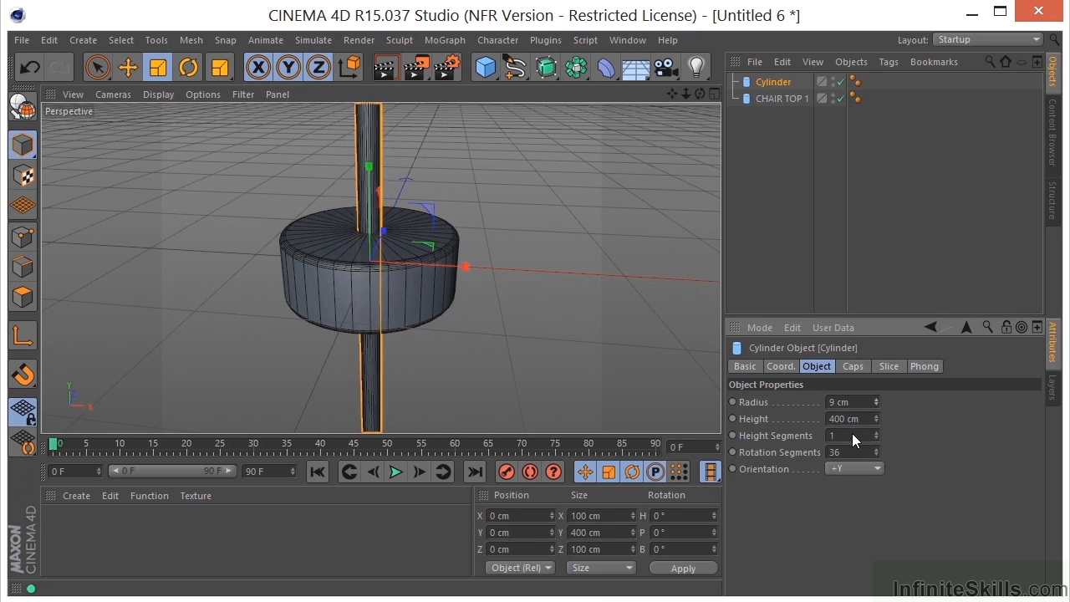
# - In the front view, move the leg under the seat's edge, to about X -55.9 cm and Y -225.4 cm
pyautogui.middleClick(537, 243)
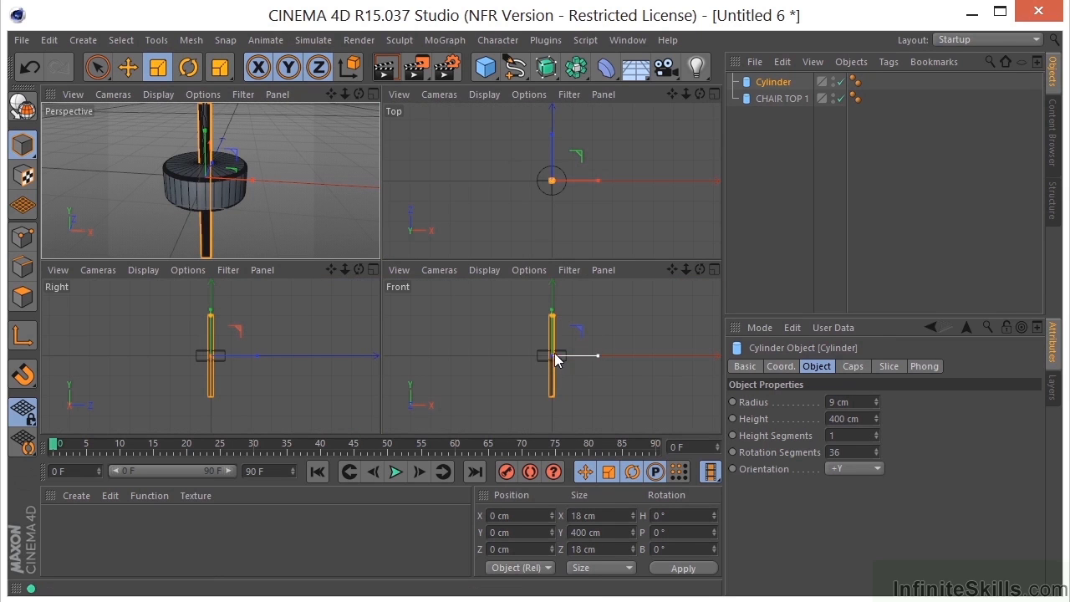
pyautogui.middleClick(602, 312)
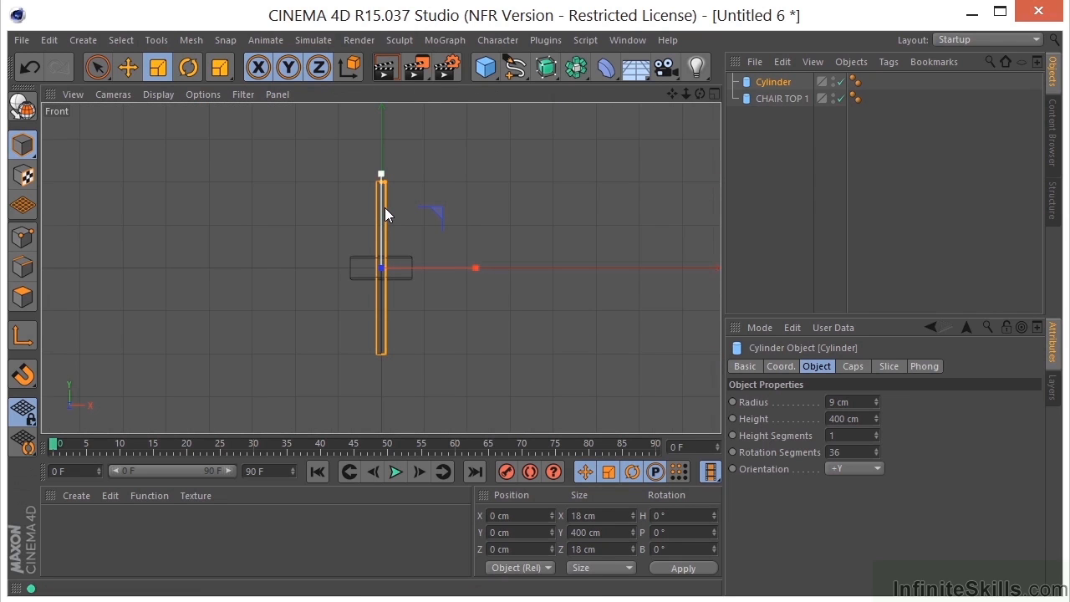
pyautogui.press('e')
pyautogui.moveTo(383, 179); pyautogui.dragTo(371, 277)
pyautogui.scroll(3, 377, 282)
pyautogui.moveTo(502, 418); pyautogui.dragTo(455, 420)
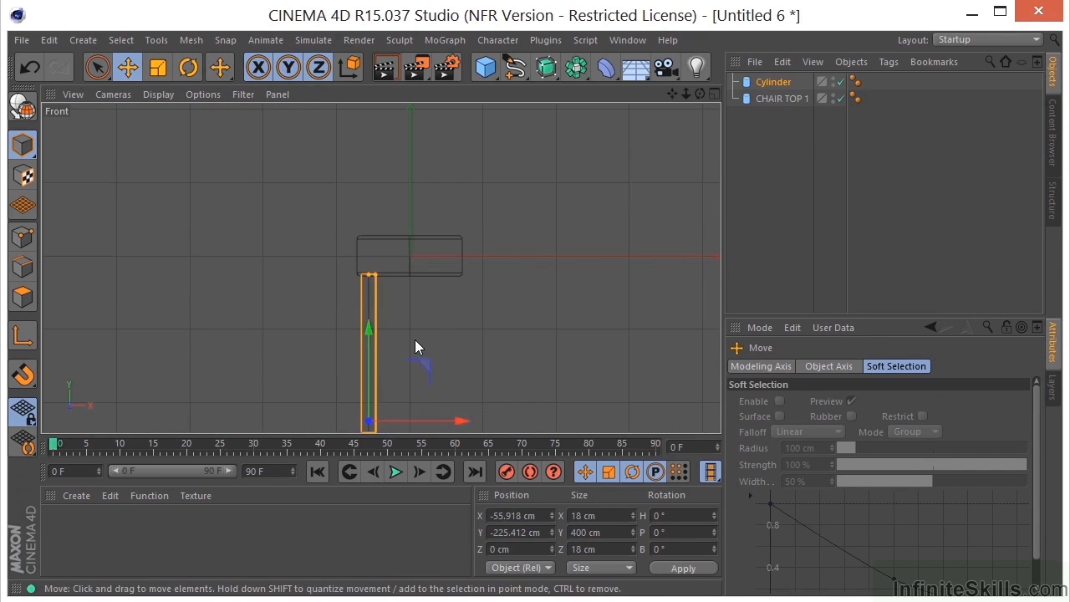
# - In the top view, shift the leg slightly inward to about X -46.1 cm and check it in perspective
pyautogui.middleClick(416, 341)
pyautogui.middleClick(477, 159)
pyautogui.scroll(5, 364, 260)
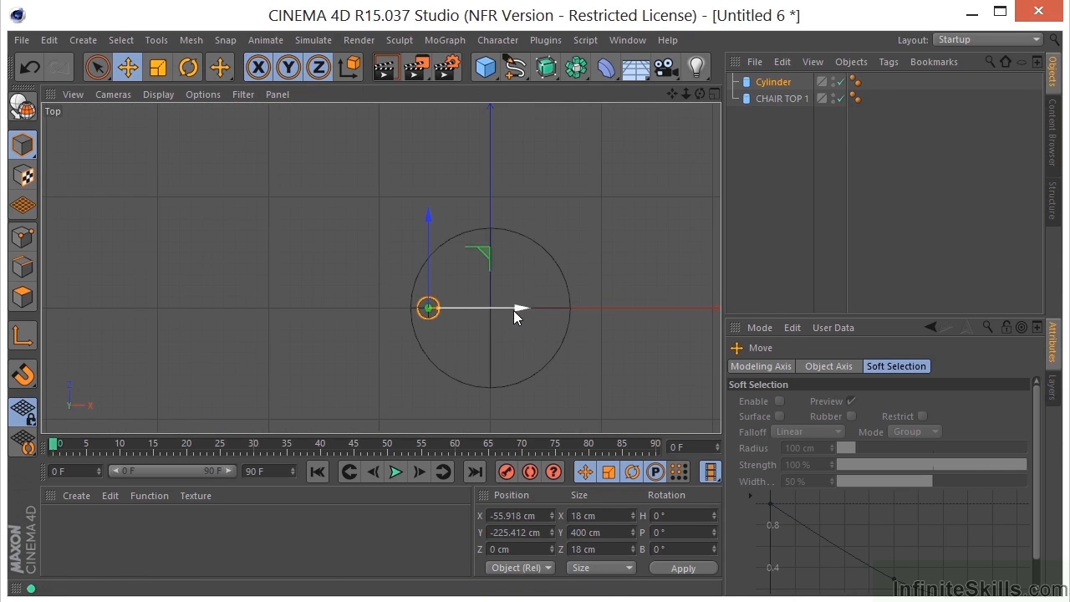
pyautogui.moveTo(518, 308); pyautogui.dragTo(529, 308)
pyautogui.middleClick(265, 208)
pyautogui.middleClick(268, 164)
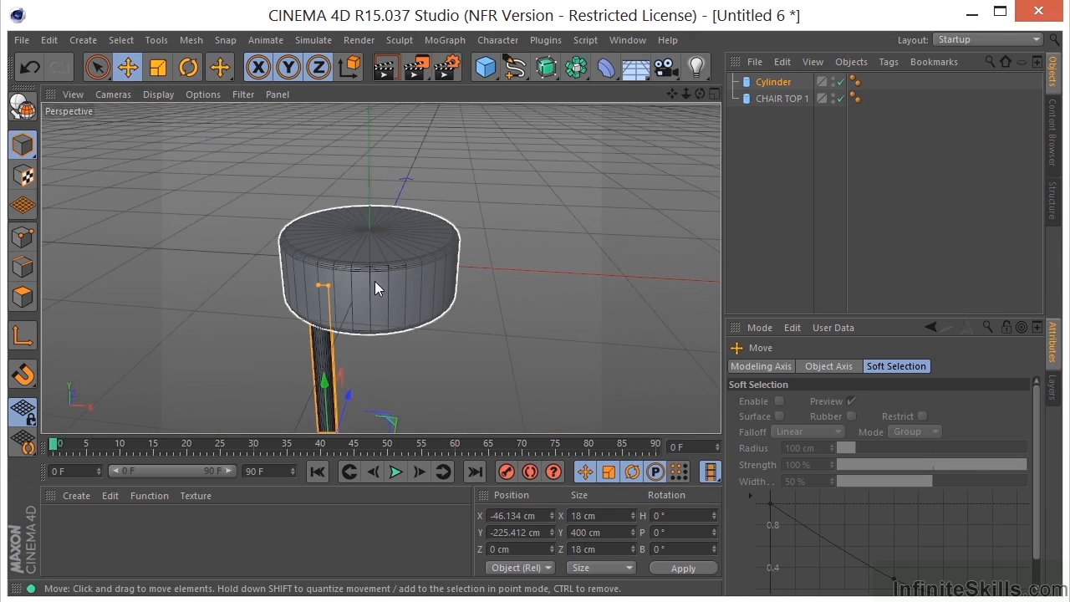
pyautogui.keyDown('alt'); pyautogui.moveTo(347, 316); pyautogui.dragTo(411, 256); pyautogui.keyUp('alt')
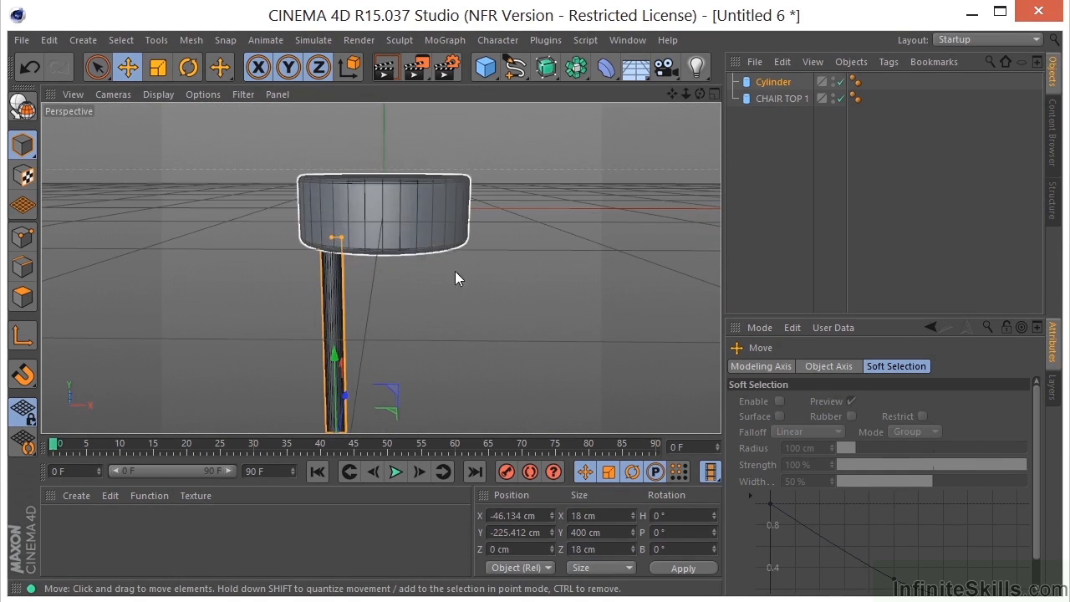
# - Rename the leg cylinder as LEG 1
pyautogui.click(773, 83)
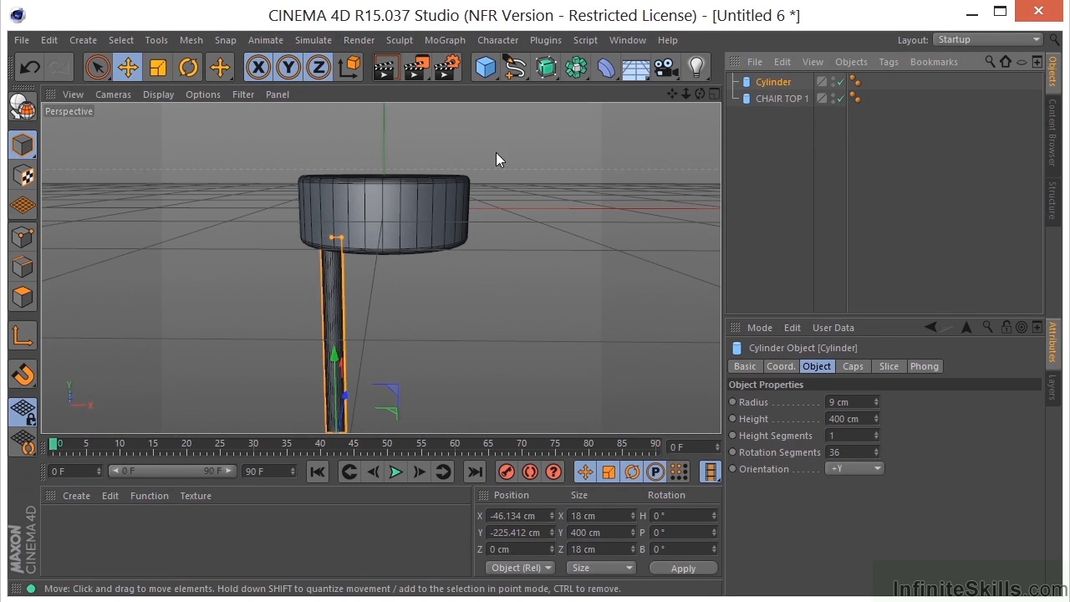
pyautogui.doubleClick(777, 83)
pyautogui.write('LEG 1')
pyautogui.press('Return')
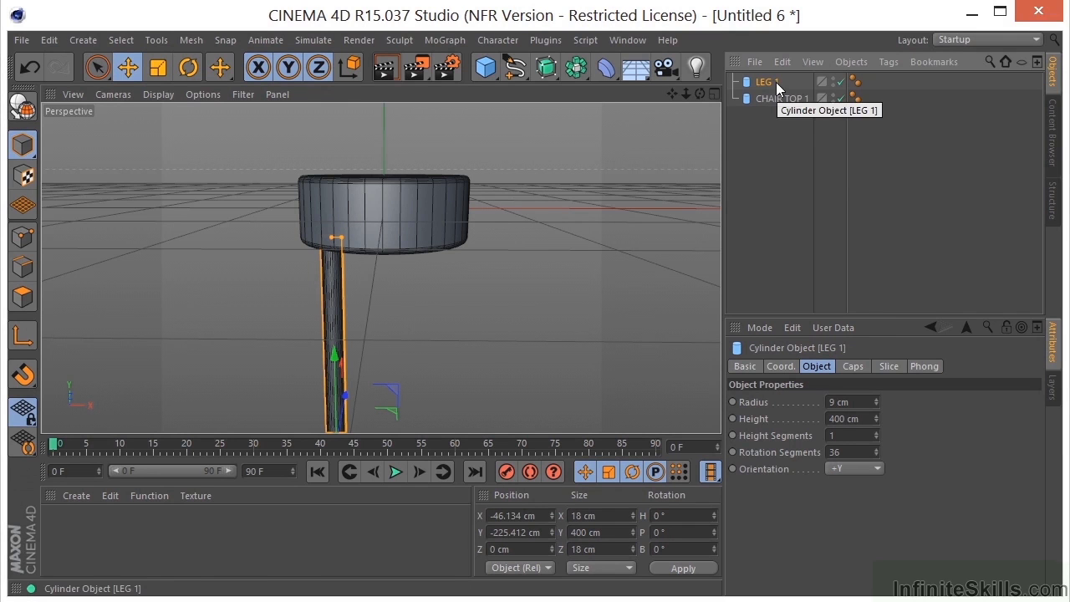
# - Add a Bend deformer as a child of LEG 1 and hide the grid in the perspective view
pyautogui.click(608, 68)
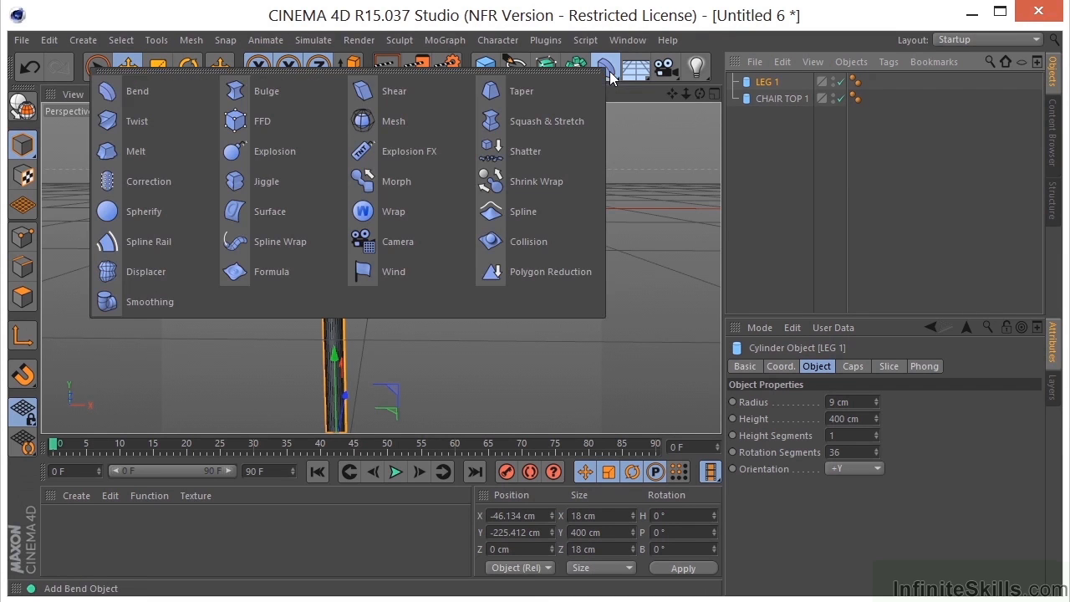
pyautogui.keyDown('shift'); pyautogui.click(134, 91); pyautogui.keyUp('shift')
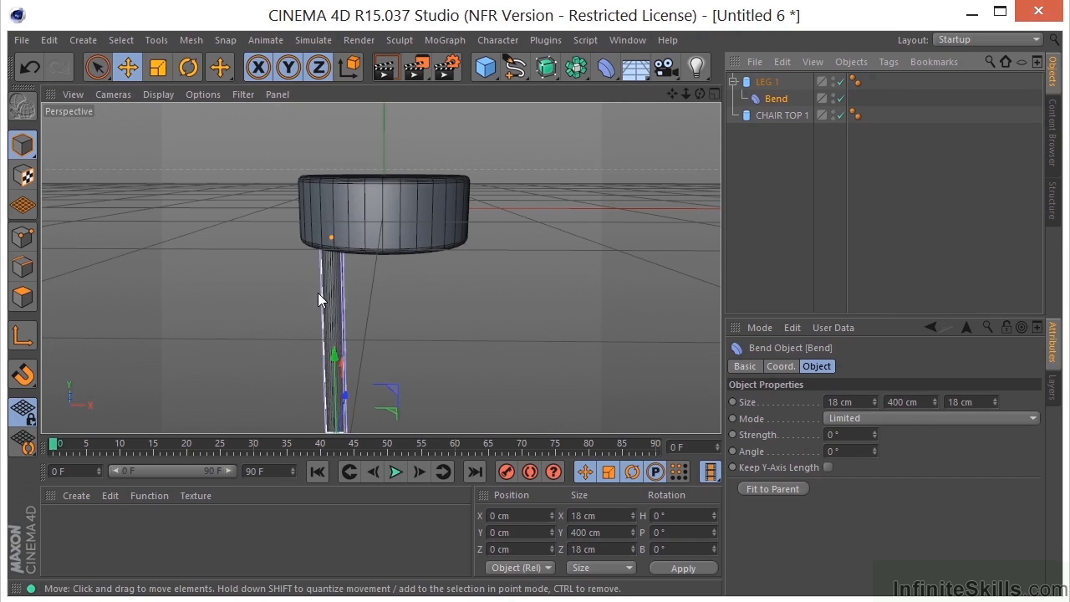
pyautogui.moveTo(673, 93); pyautogui.dragTo(744, 64)
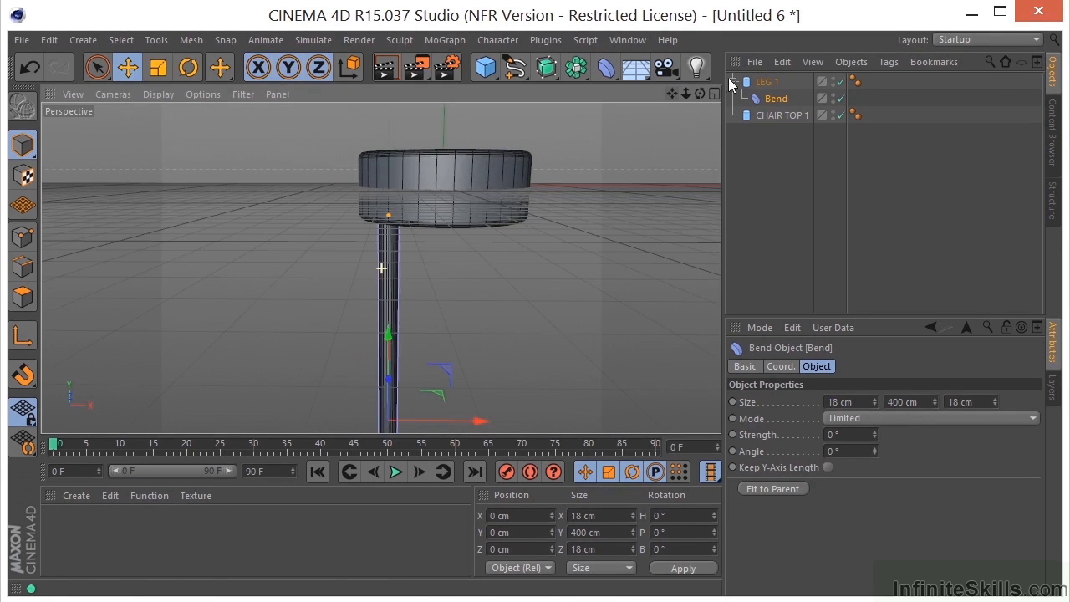
pyautogui.click(238, 95)
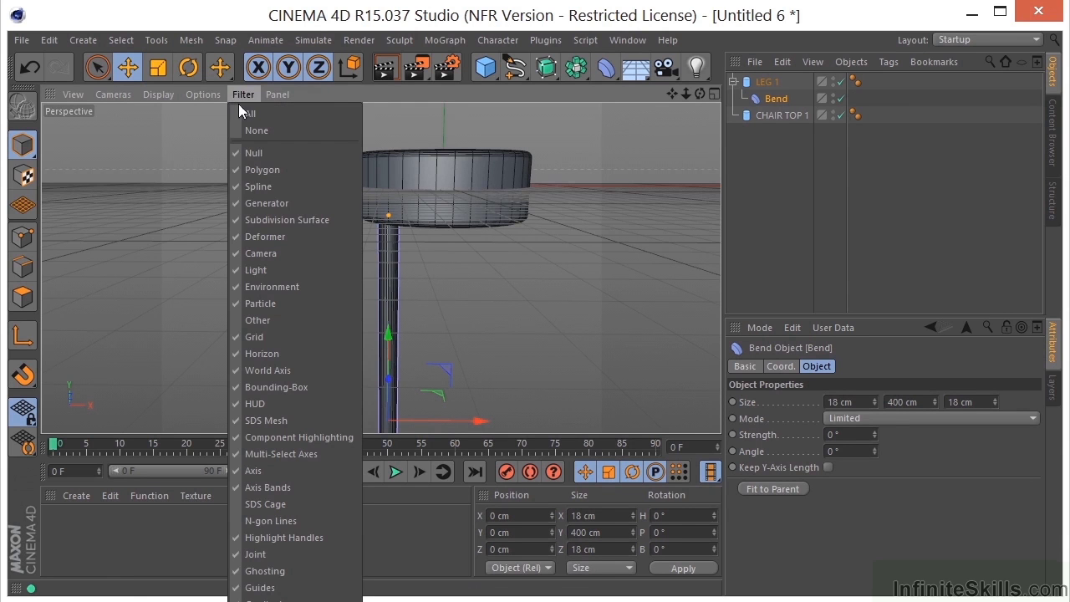
pyautogui.click(260, 340)
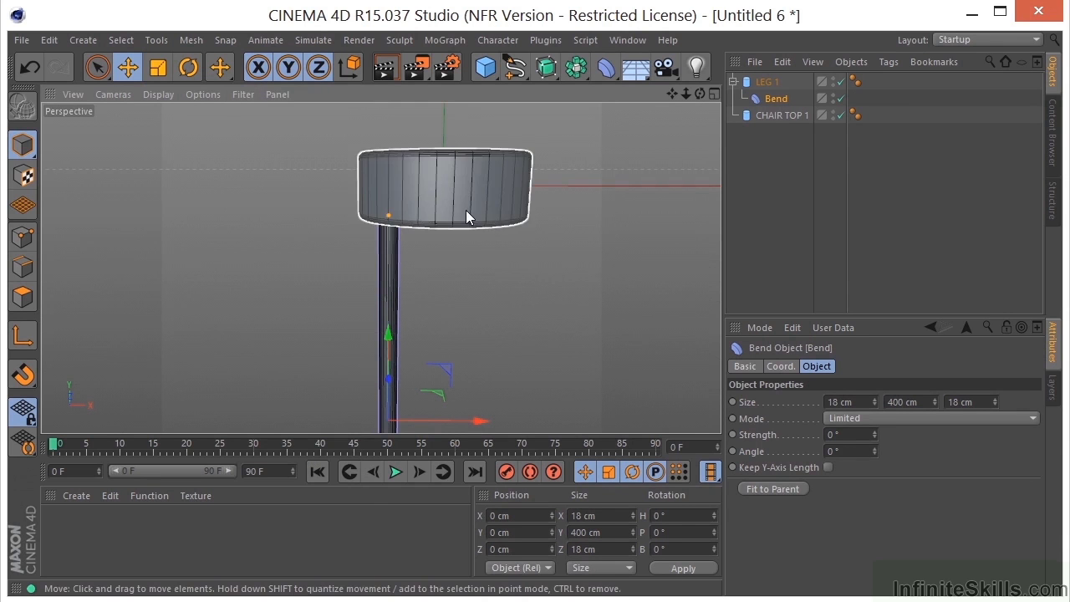
# - In the front view, set the Bend's Y size to 41 cm and move it to the leg's upper end, about Y 181.4 cm
pyautogui.middleClick(471, 265)
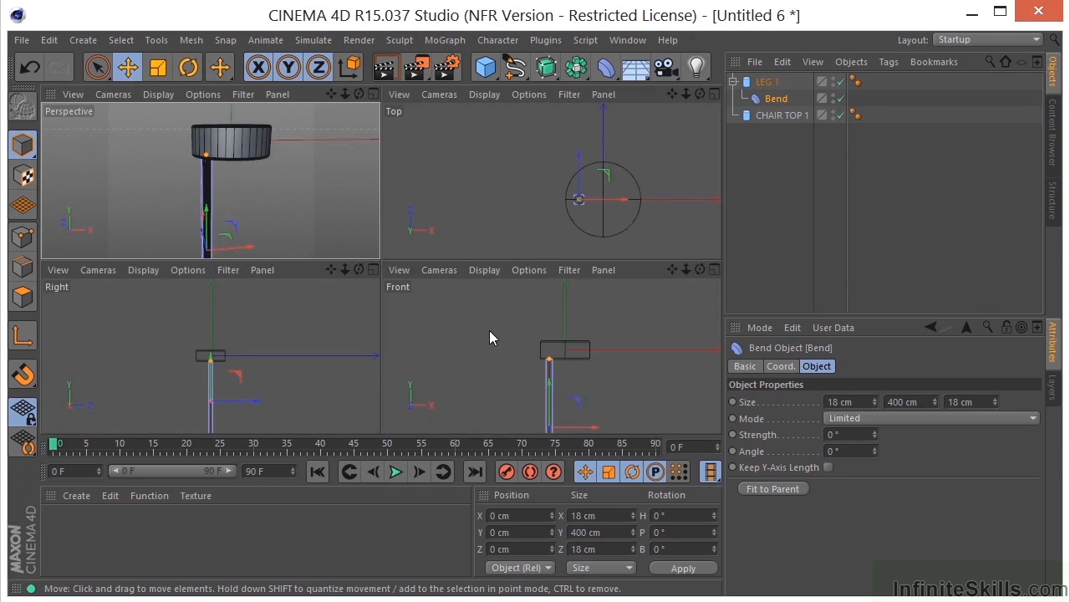
pyautogui.middleClick(490, 333)
pyautogui.keyDown('alt'); pyautogui.moveTo(456, 300); pyautogui.dragTo(436, 272, button='middle'); pyautogui.keyUp('alt')
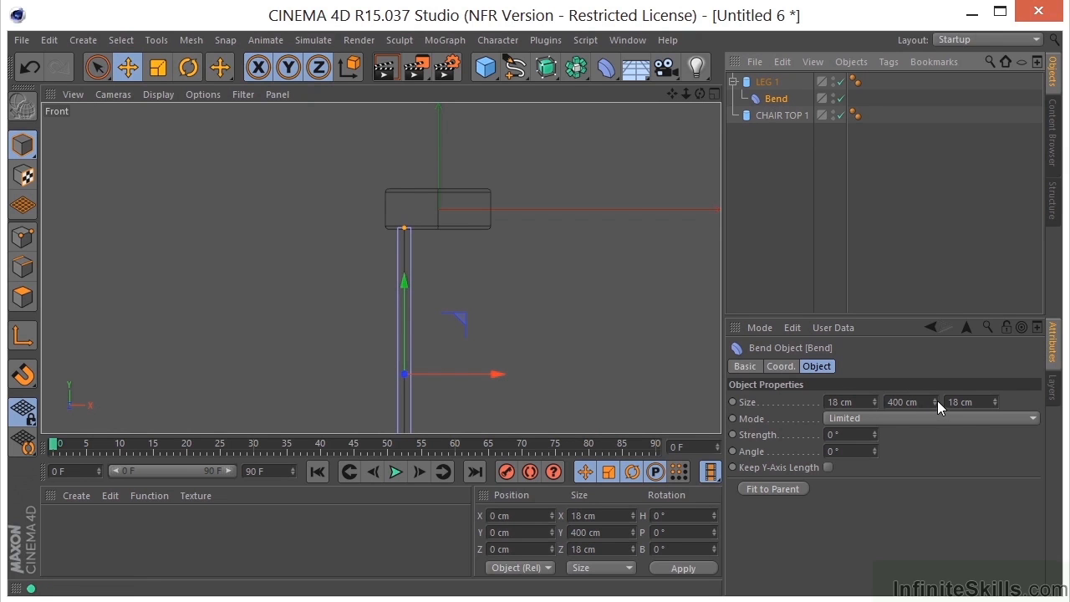
pyautogui.moveTo(934, 401); pyautogui.dragTo(900, 601)
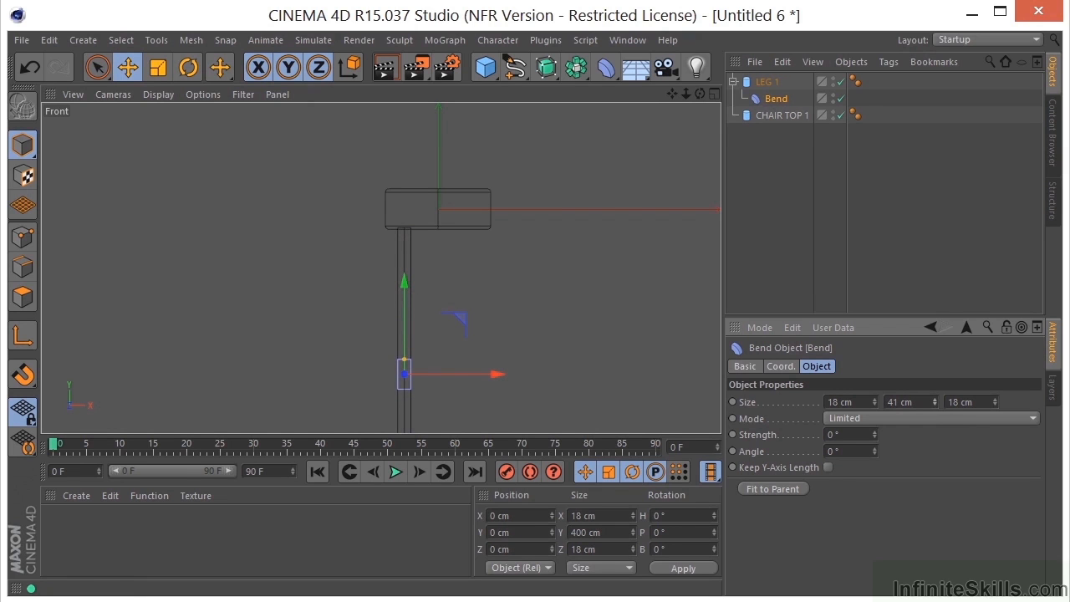
pyautogui.moveTo(406, 287); pyautogui.dragTo(430, 157)
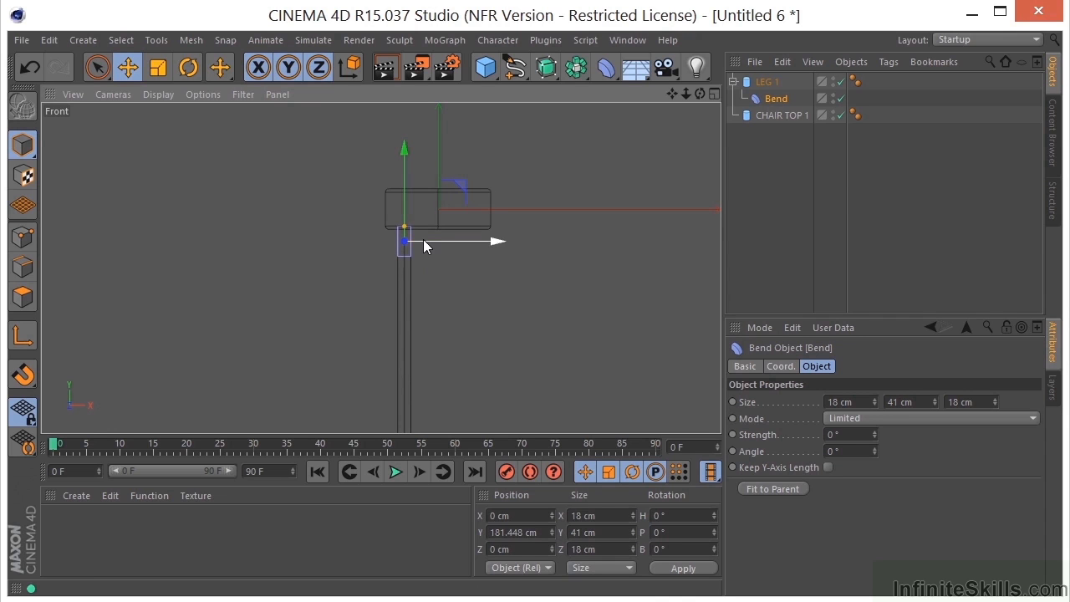
pyautogui.scroll(5, 423, 239)
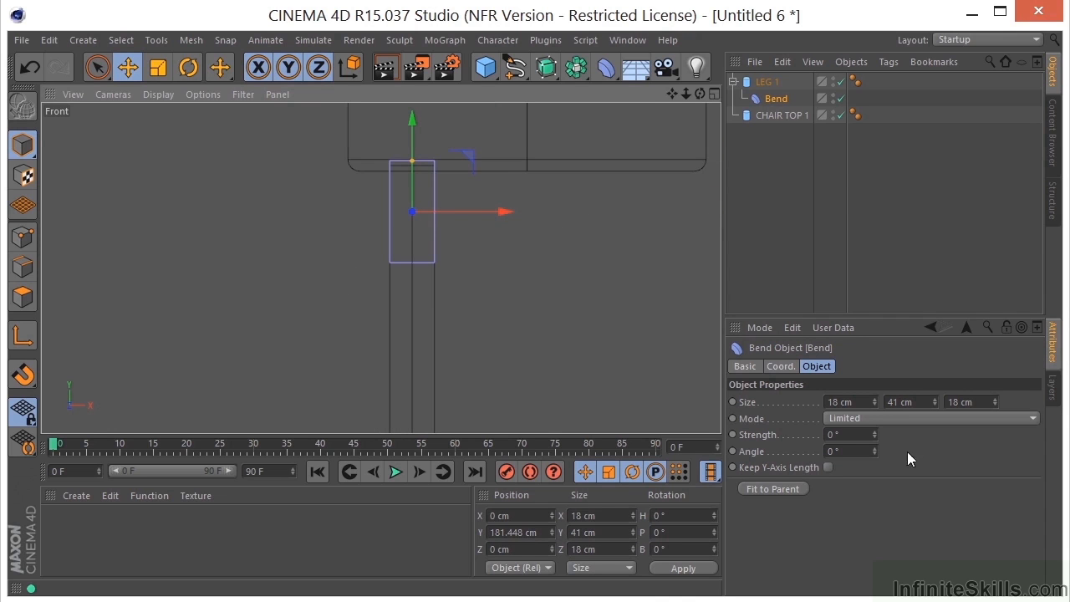
pyautogui.moveTo(874, 430)
pyautogui.mouseDown()
pyautogui.moveTo(874, 389)
pyautogui.moveTo(880, 431)
pyautogui.moveTo(877, 399)
pyautogui.moveTo(869, 433)
pyautogui.mouseUp()
pyautogui.write('0')
pyautogui.press('Return')
# - Set LEG 1's height segments to 36 so the leg can deform
pyautogui.middleClick(375, 196)
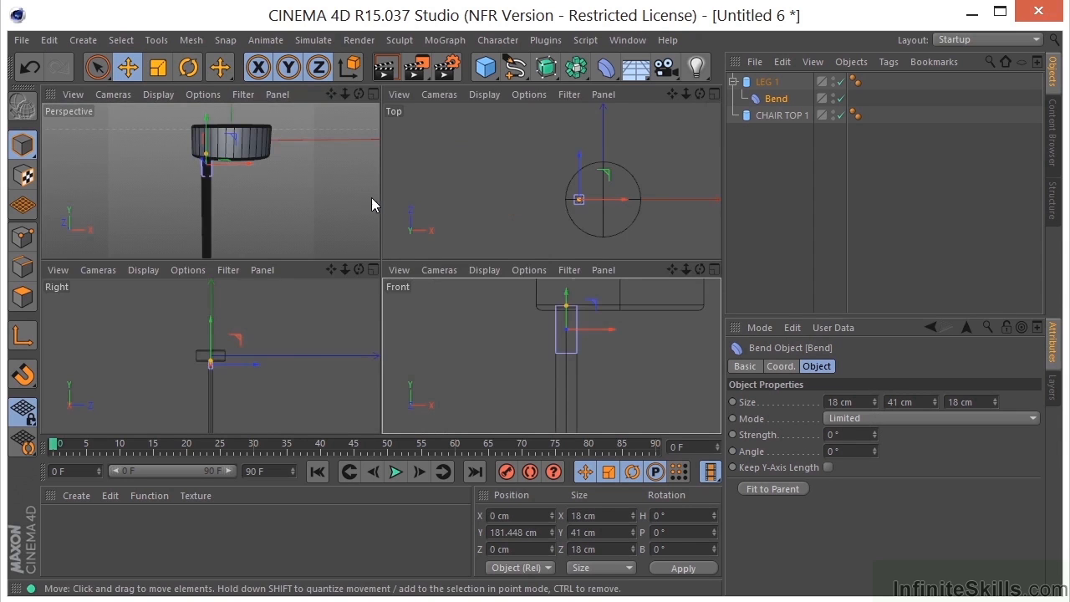
pyautogui.middleClick(336, 163)
pyautogui.keyDown('alt'); pyautogui.moveTo(322, 224); pyautogui.dragTo(349, 220, button='right'); pyautogui.keyUp('alt')
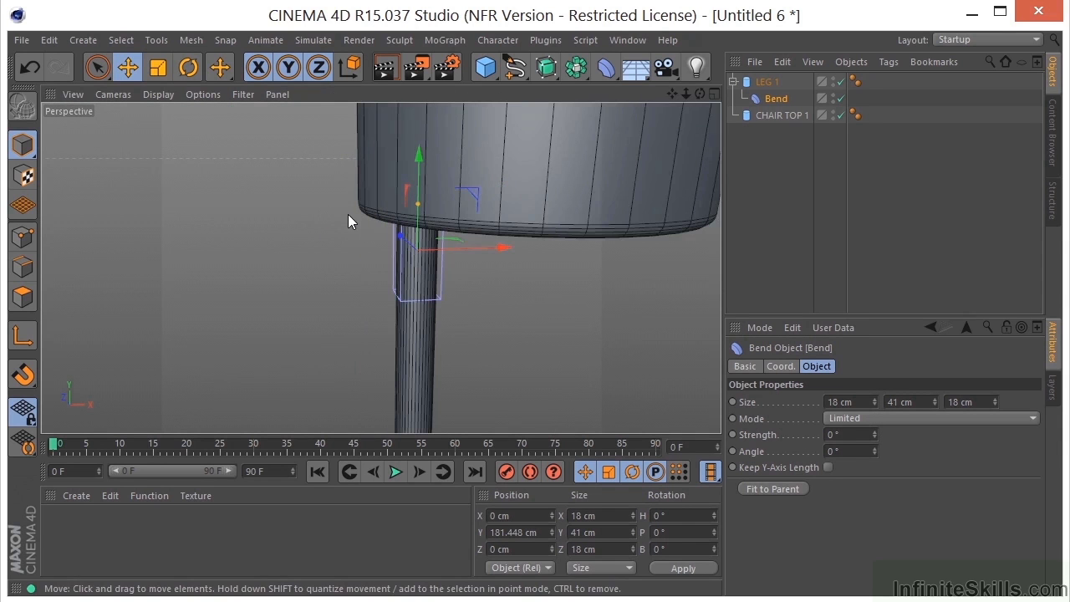
pyautogui.click(768, 82)
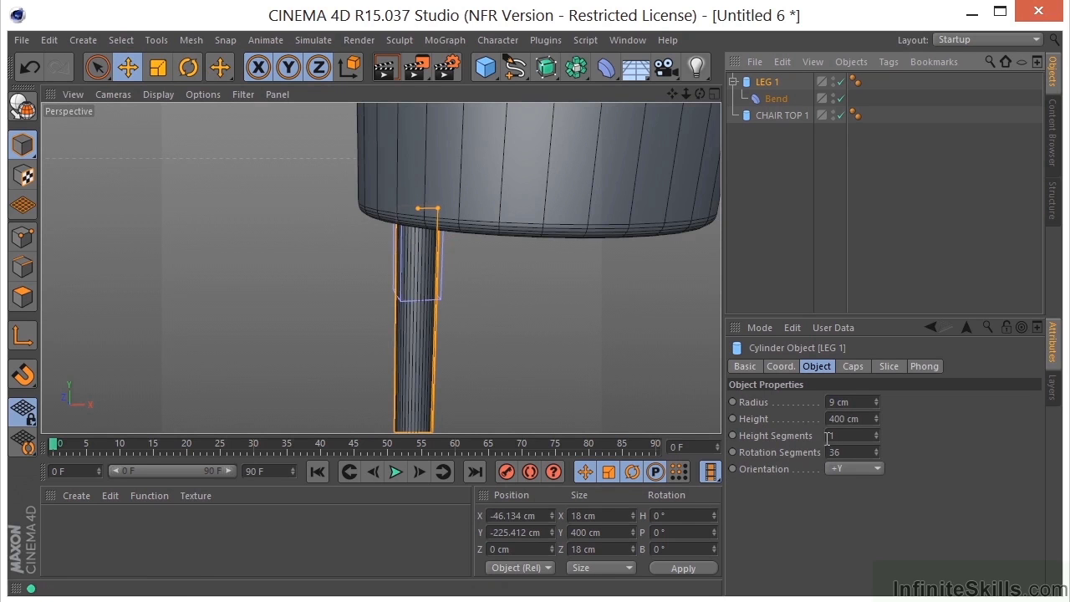
pyautogui.click(877, 433)
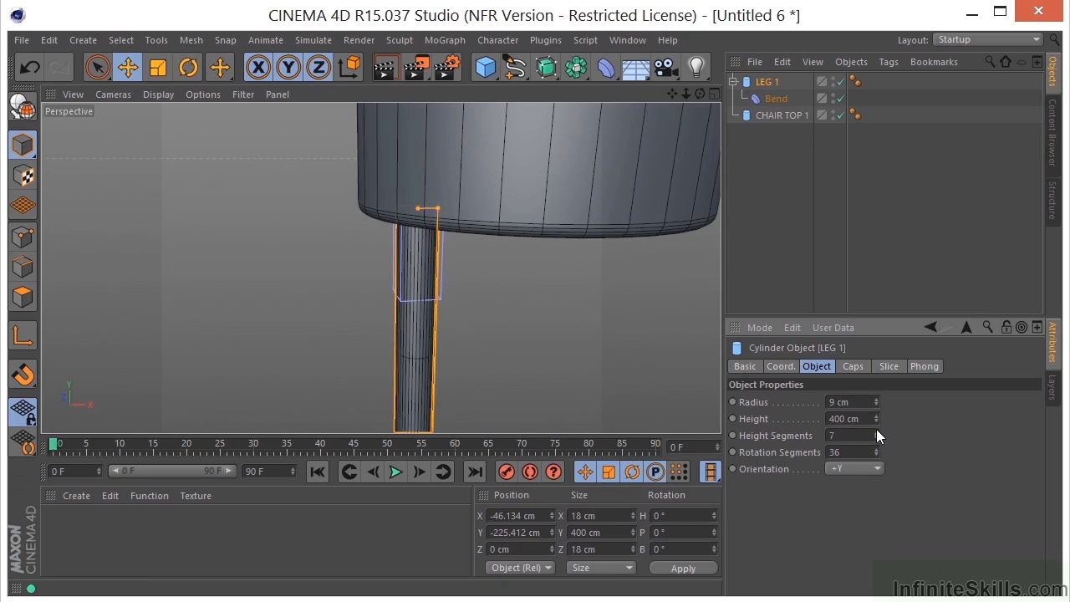
pyautogui.moveTo(877, 428); pyautogui.dragTo(876, 410)
pyautogui.doubleClick(860, 437)
pyautogui.write('36')
pyautogui.press('Return')
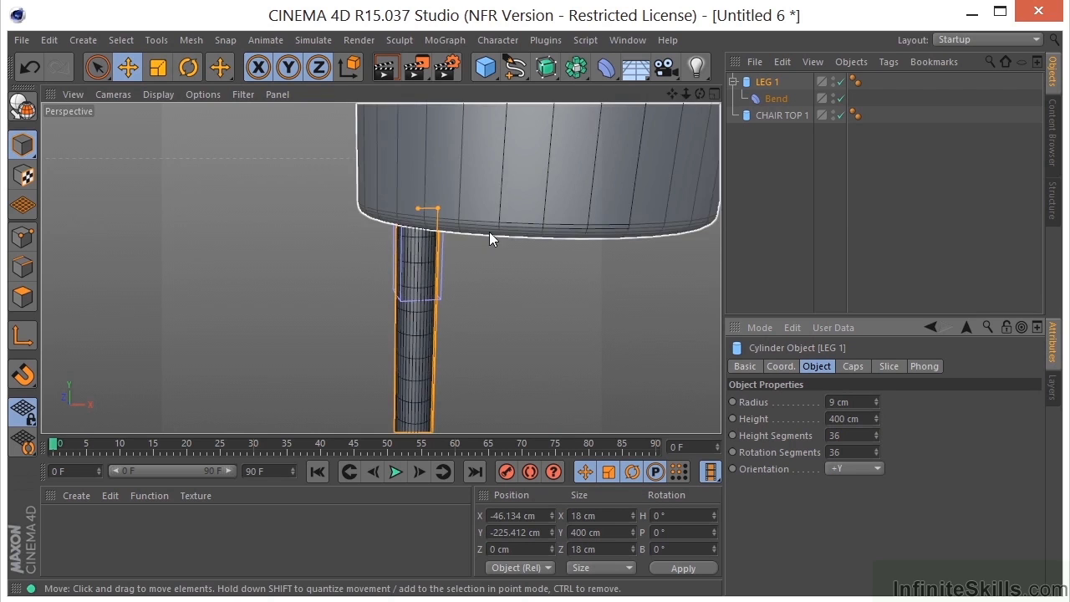
# - Set the Bend's strength to 90° to curve the leg's upper end inward under the seat
pyautogui.middleClick(489, 234)
pyautogui.middleClick(518, 307)
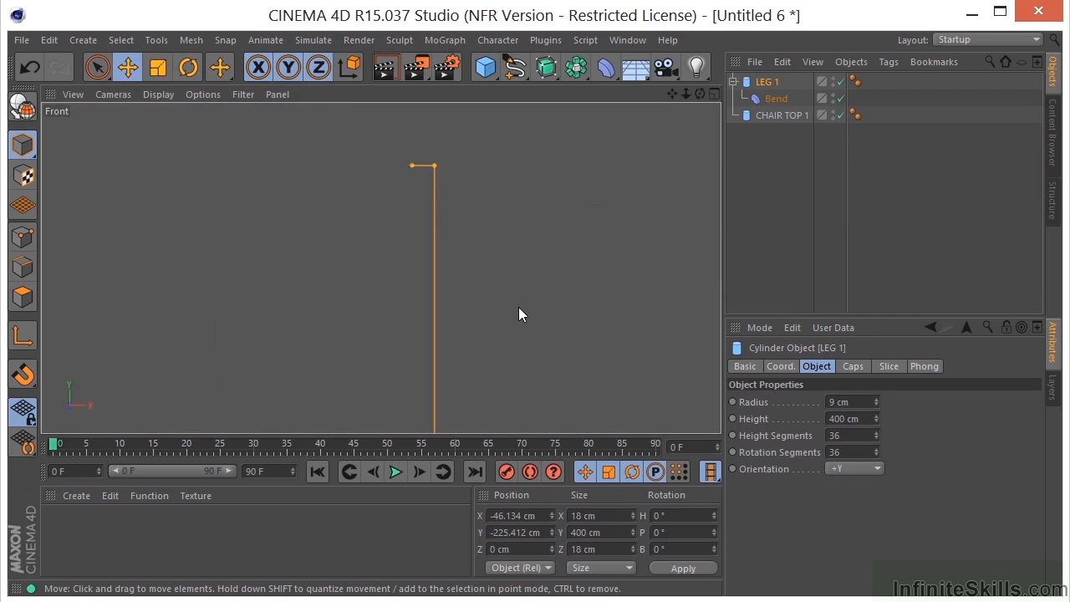
pyautogui.click(770, 100)
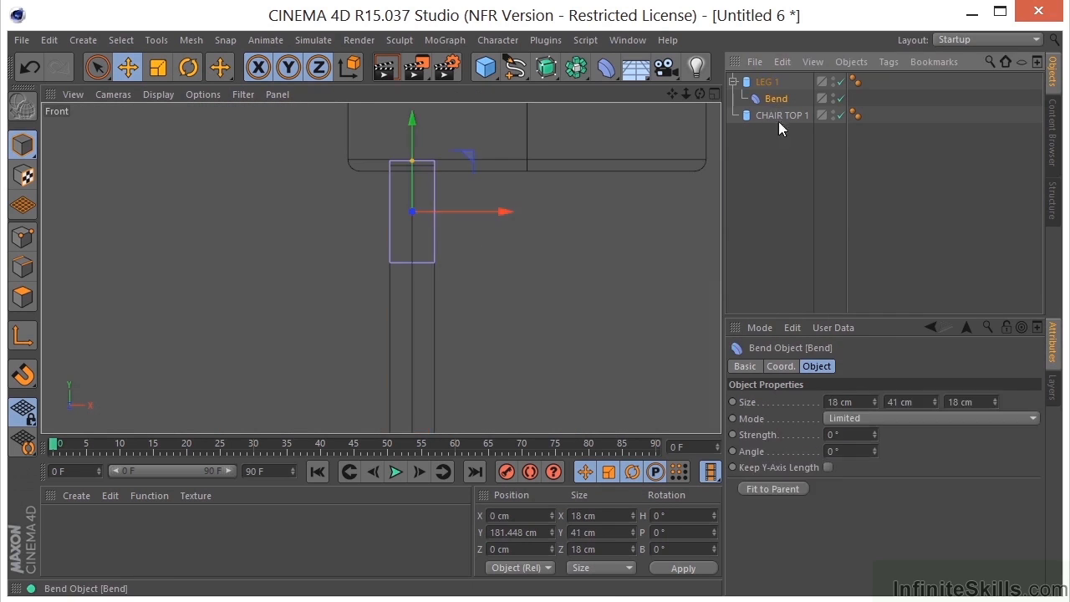
pyautogui.moveTo(874, 428); pyautogui.dragTo(877, 353)
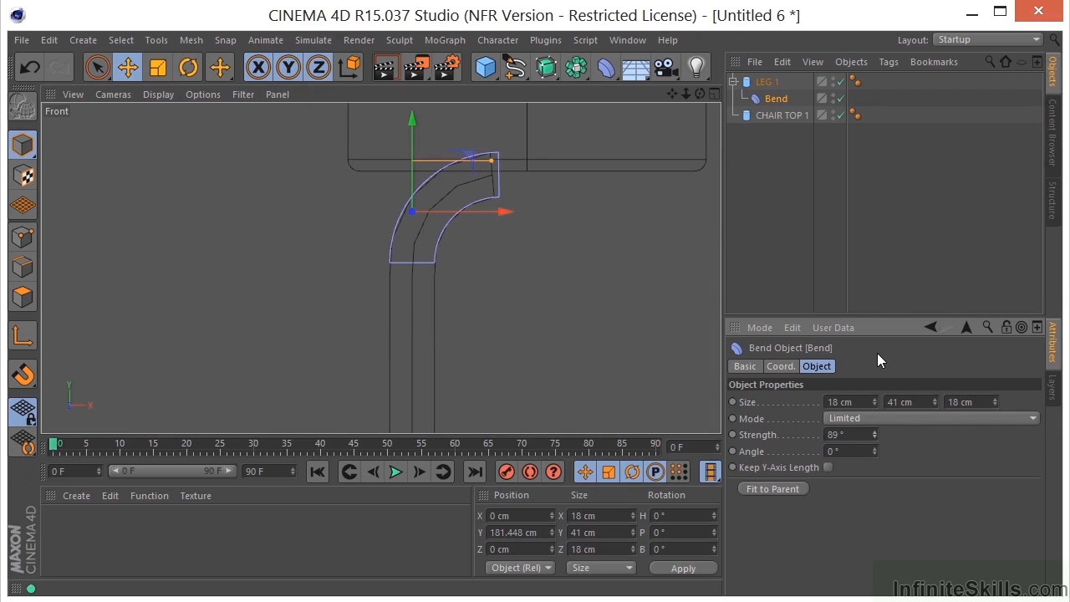
pyautogui.moveTo(854, 435); pyautogui.dragTo(784, 436)
pyautogui.write('90')
pyautogui.press('Return')
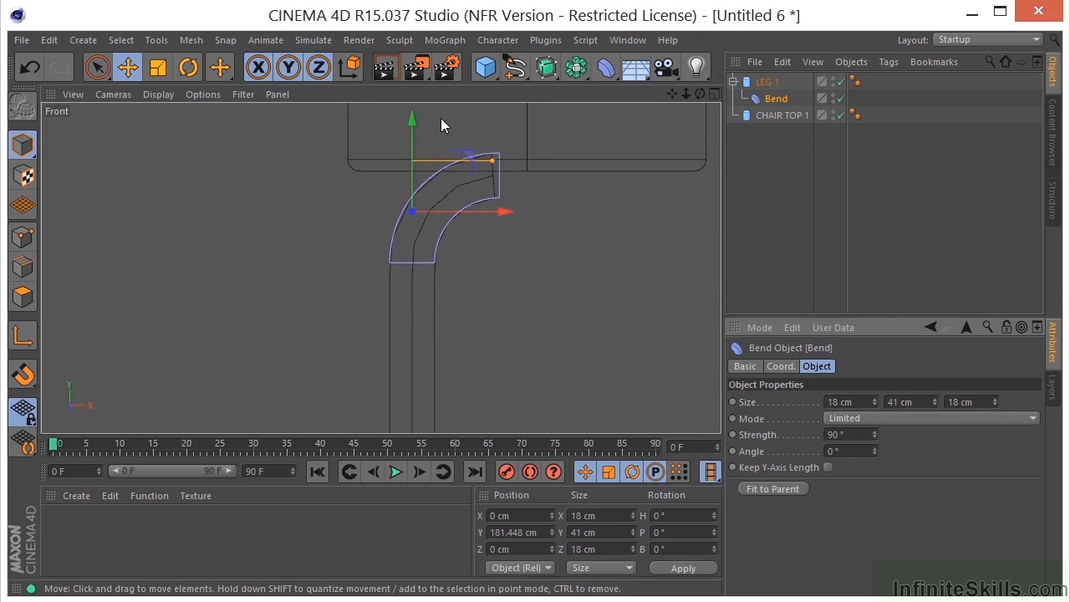
# - Inspect the bent leg in perspective and raise LEG 1's height segments to 156 to smooth the curve
pyautogui.click(766, 82)
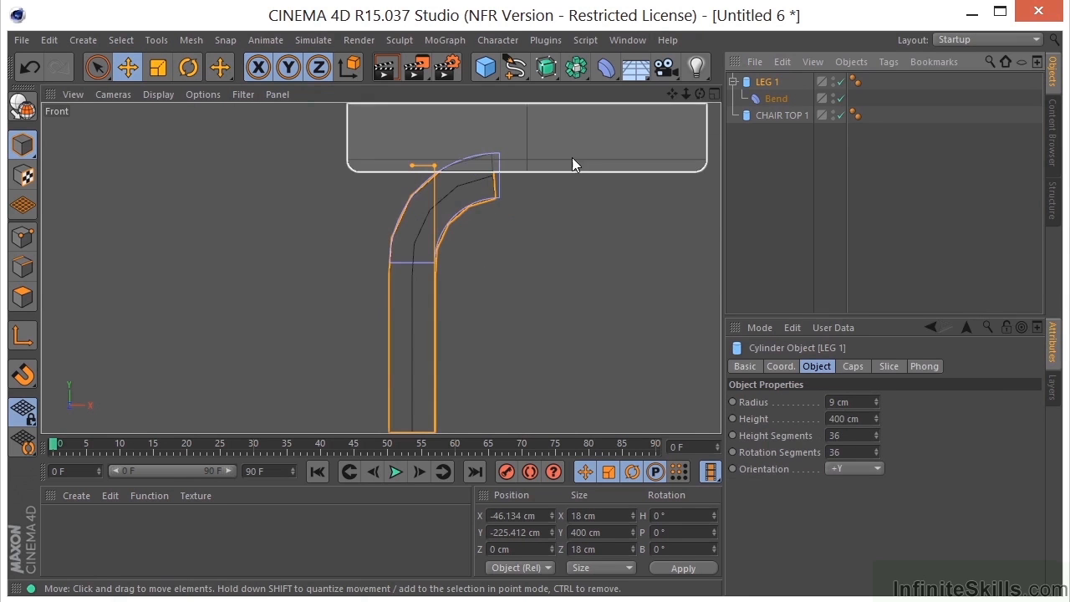
pyautogui.press('F5')
pyautogui.press('F1')
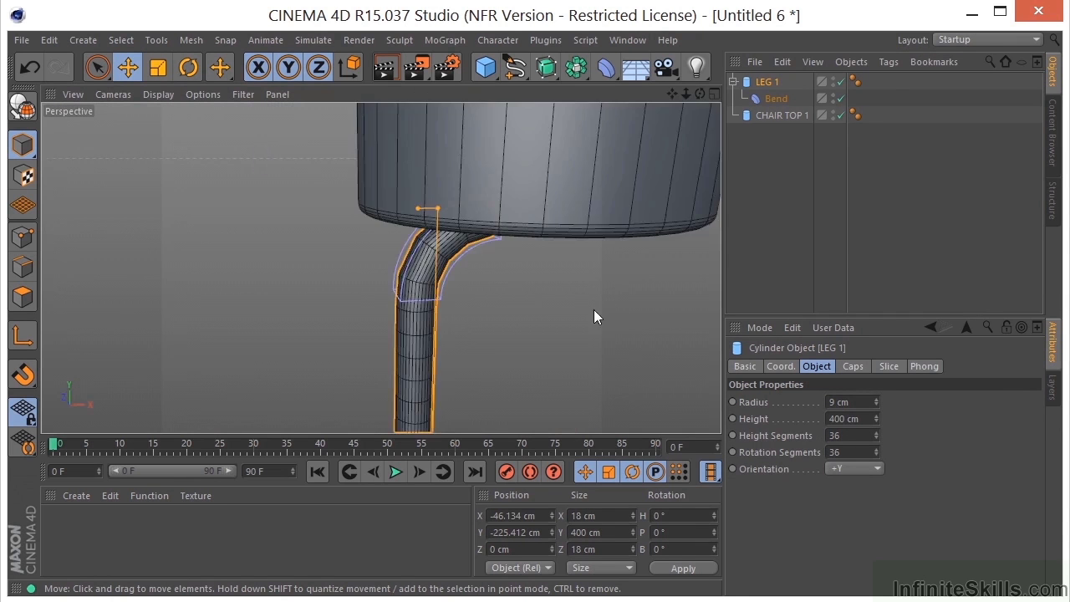
pyautogui.keyDown('alt'); pyautogui.moveTo(571, 181); pyautogui.dragTo(527, 282); pyautogui.keyUp('alt')
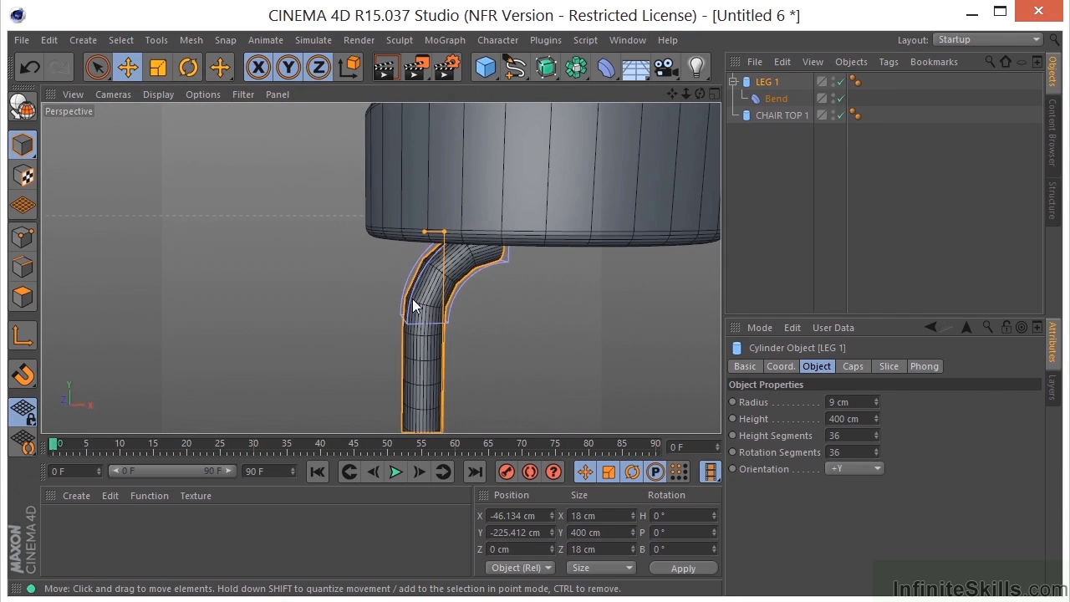
pyautogui.moveTo(876, 431); pyautogui.dragTo(873, 330)
pyautogui.keyDown('alt'); pyautogui.moveTo(518, 307); pyautogui.dragTo(517, 248); pyautogui.keyUp('alt')
# - Frame the seat and bent leg in the front view and duplicate the CHAIR TOP 1 cylinder
pyautogui.middleClick(523, 245)
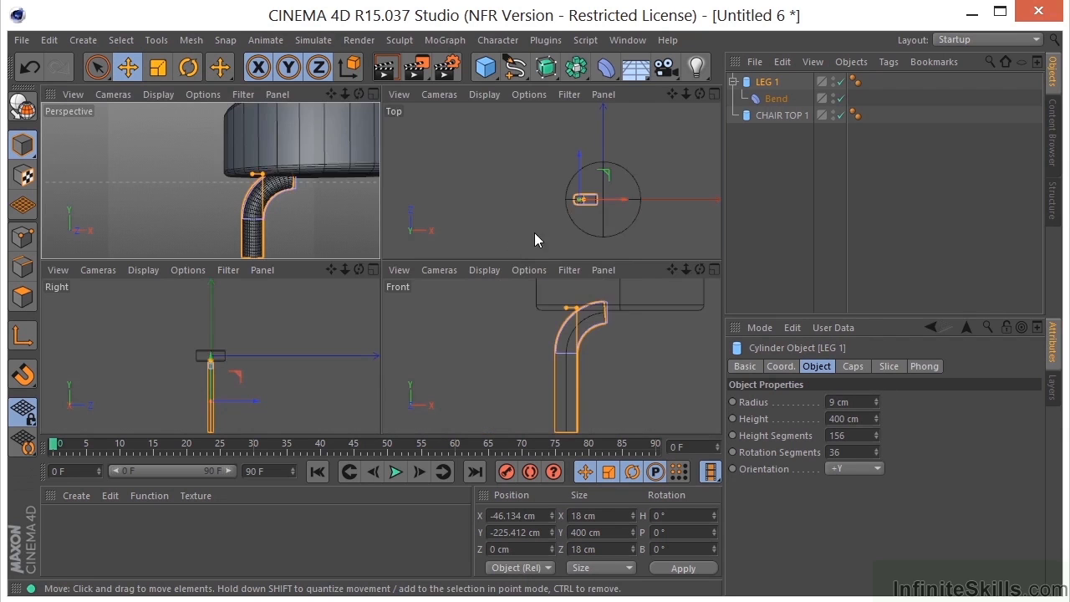
pyautogui.middleClick(605, 306)
pyautogui.moveTo(673, 97); pyautogui.dragTo(561, 137)
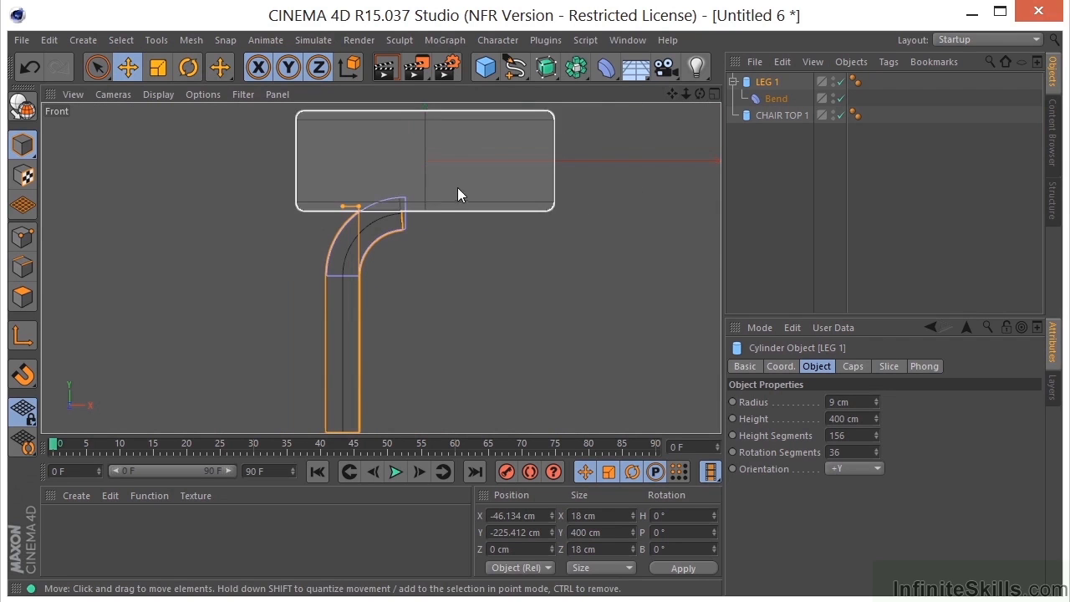
pyautogui.click(485, 70)
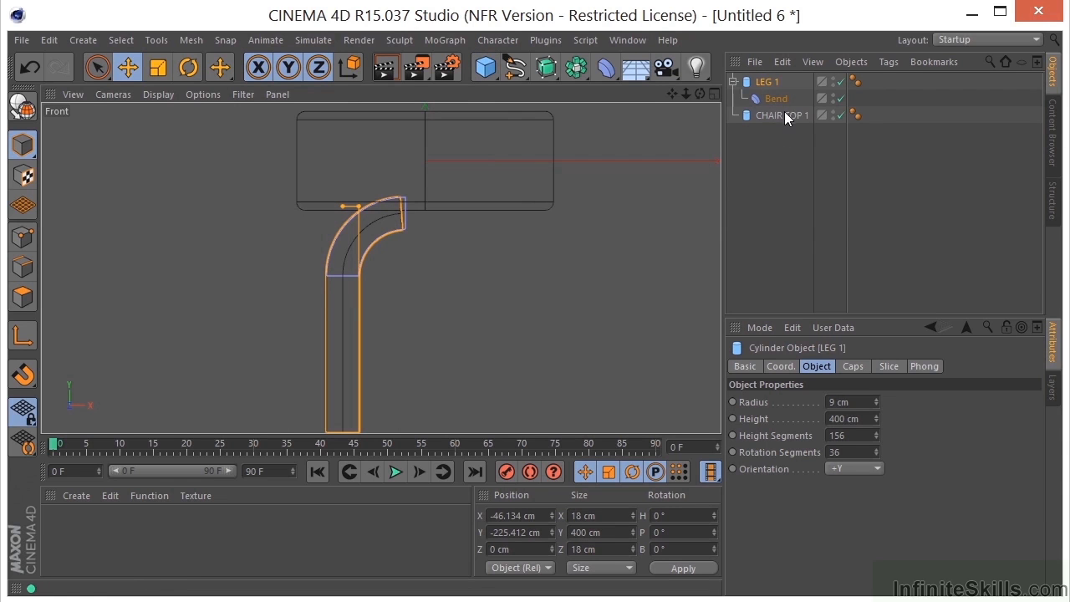
pyautogui.click(782, 115)
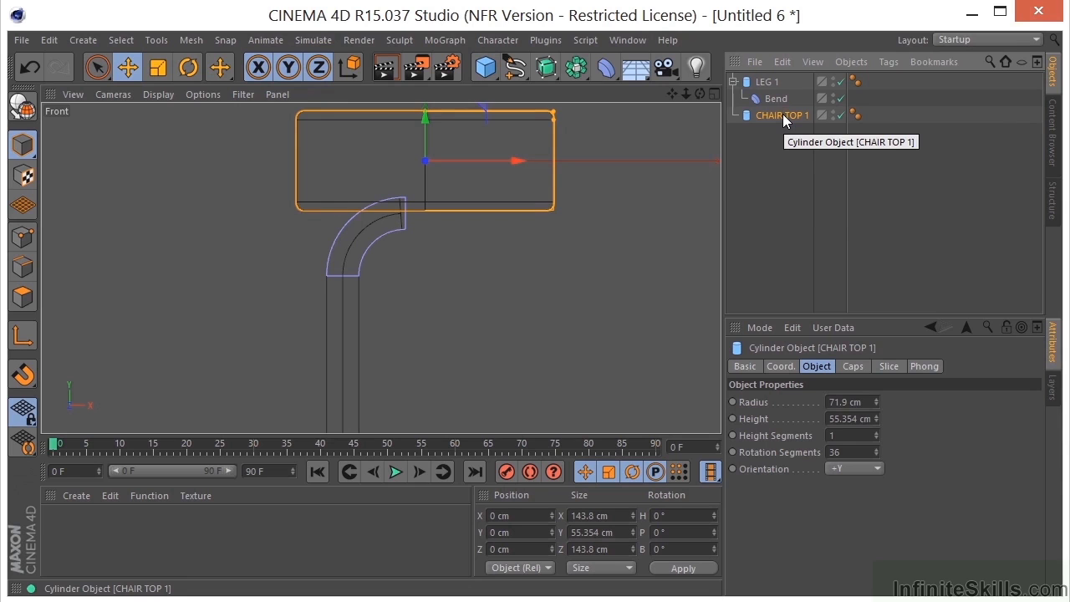
pyautogui.keyDown('ctrl'); pyautogui.moveTo(782, 116); pyautogui.dragTo(781, 133); pyautogui.keyUp('ctrl')
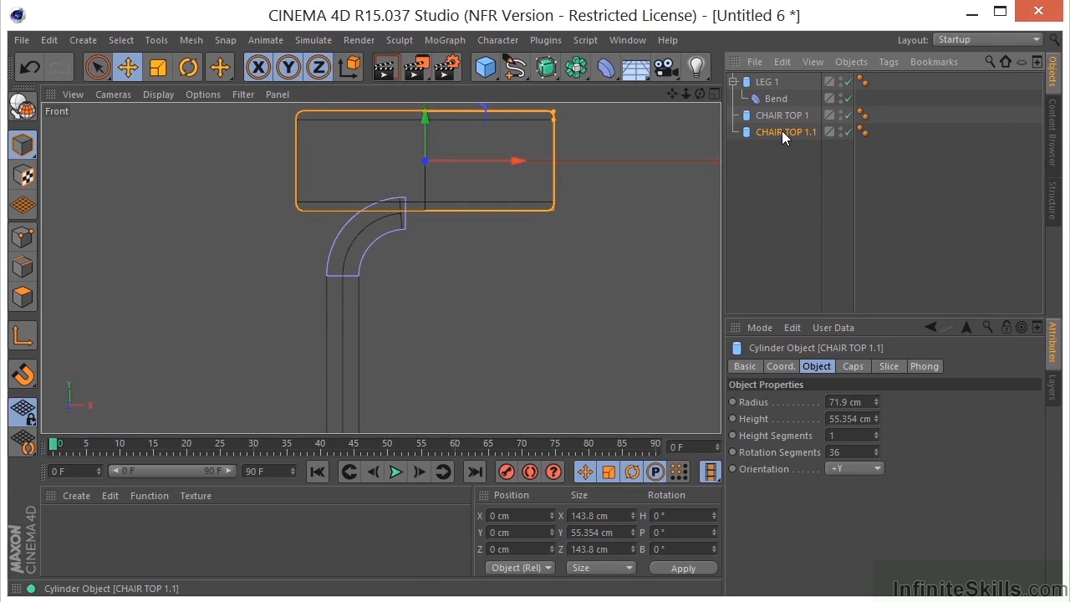
# - Lower the seat copy to about Y -30 cm and resize it to about 68.8 cm wide and 20.9 cm high
pyautogui.press('e')
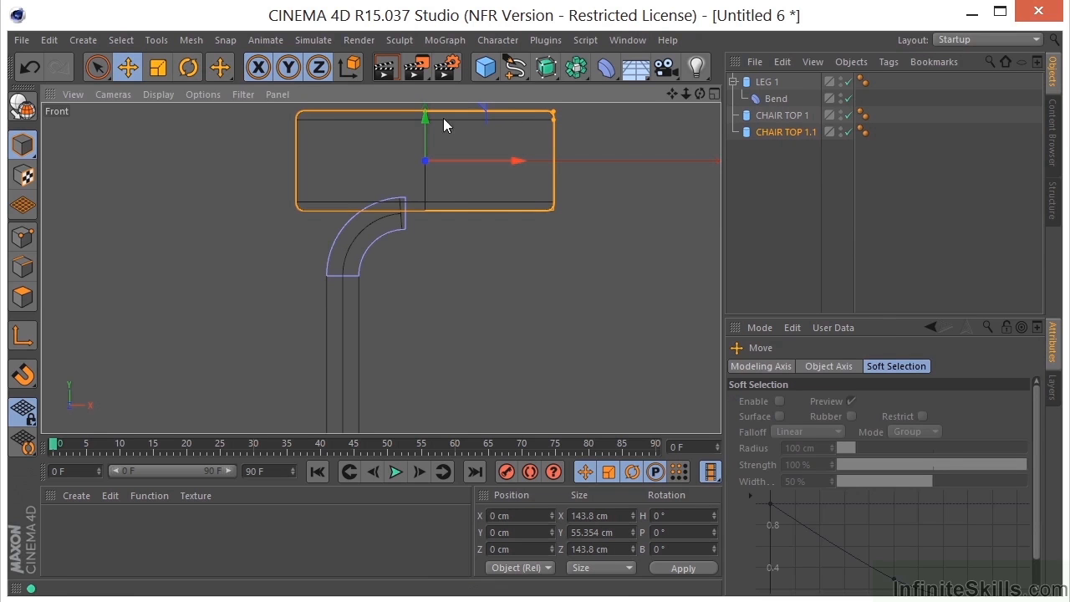
pyautogui.moveTo(424, 117); pyautogui.dragTo(418, 167)
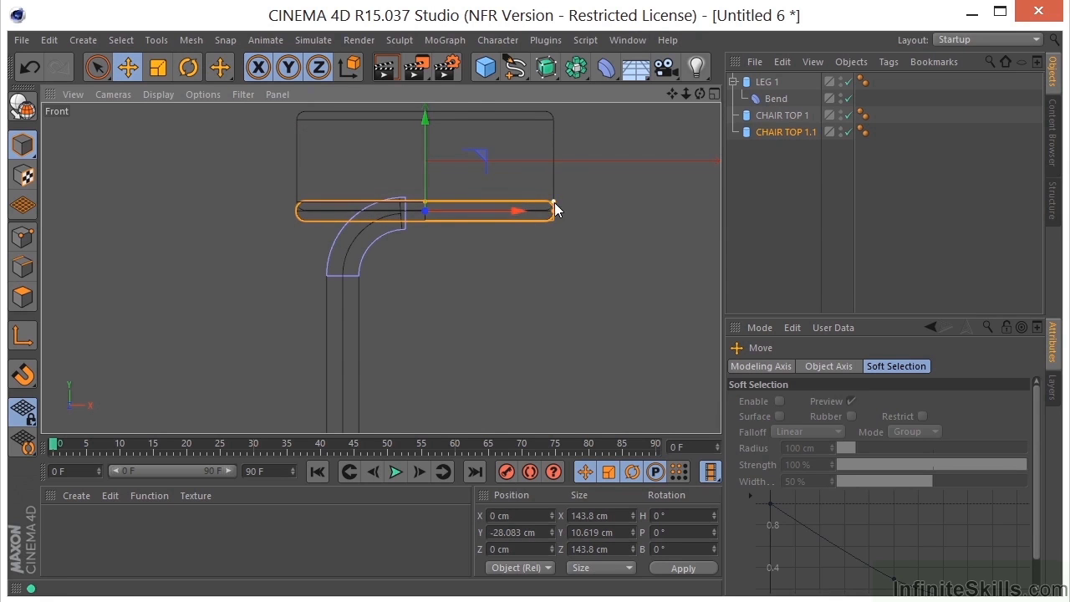
pyautogui.moveTo(553, 207); pyautogui.dragTo(491, 217)
pyautogui.scroll(4, 421, 222)
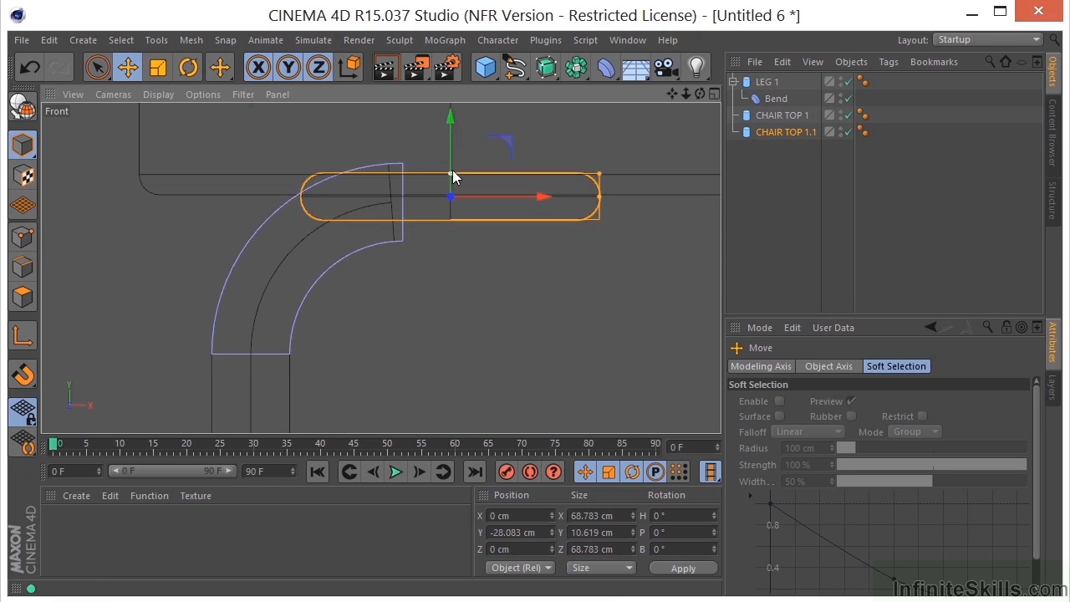
pyautogui.moveTo(449, 172); pyautogui.dragTo(447, 124)
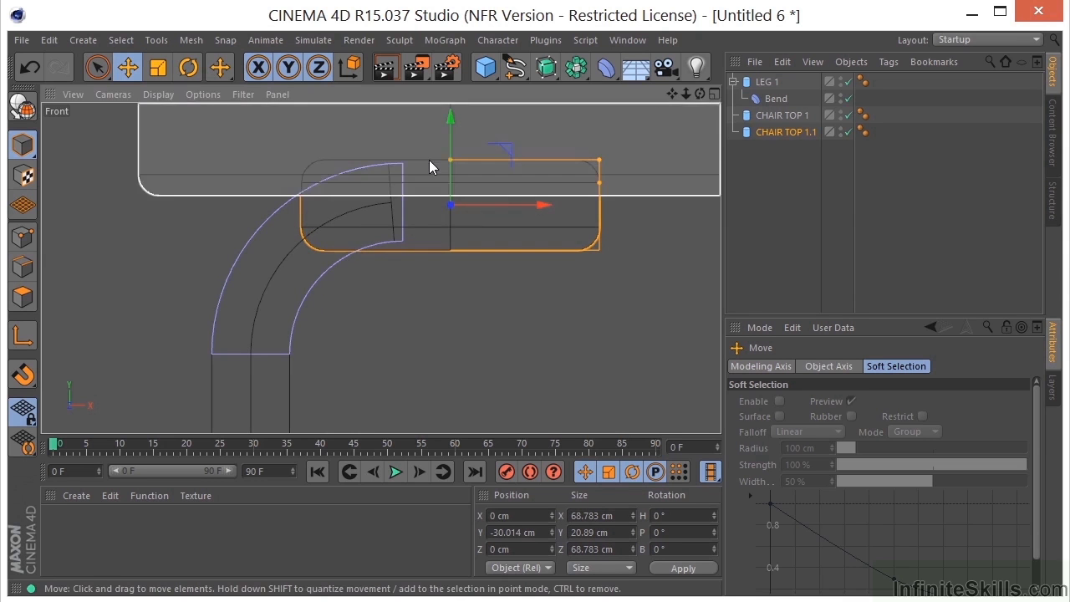
# - Scale the seat copy to about 60.4 cm wide and 27.7 cm high, and move it above CHAIR TOP 1 in the object list
pyautogui.middleClick(429, 159)
pyautogui.middleClick(294, 167)
pyautogui.keyDown('alt'); pyautogui.moveTo(676, 174); pyautogui.dragTo(600, 261); pyautogui.keyUp('alt')
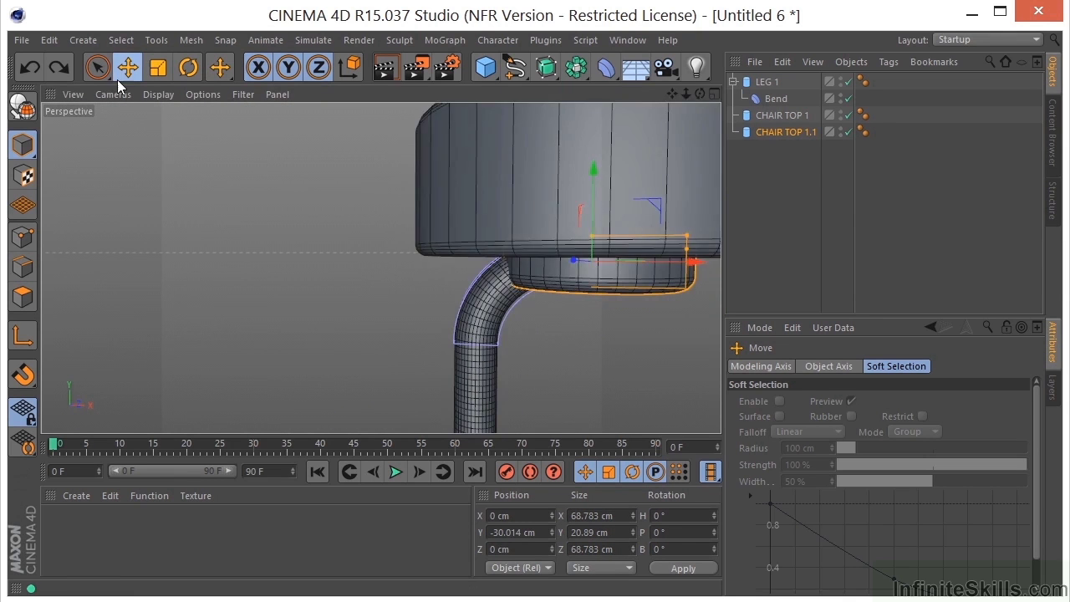
pyautogui.click(155, 73)
pyautogui.scroll(2, 526, 204)
pyautogui.moveTo(624, 205); pyautogui.dragTo(349, 241)
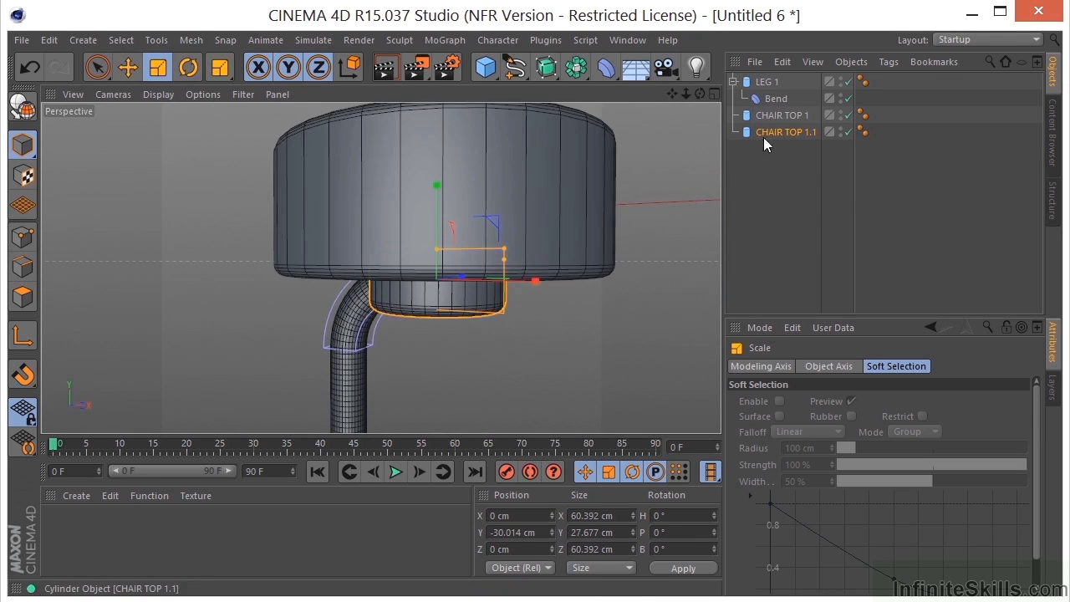
pyautogui.moveTo(774, 130)
pyautogui.mouseDown()
pyautogui.moveTo(775, 103)
pyautogui.moveTo(766, 124)
pyautogui.mouseUp()
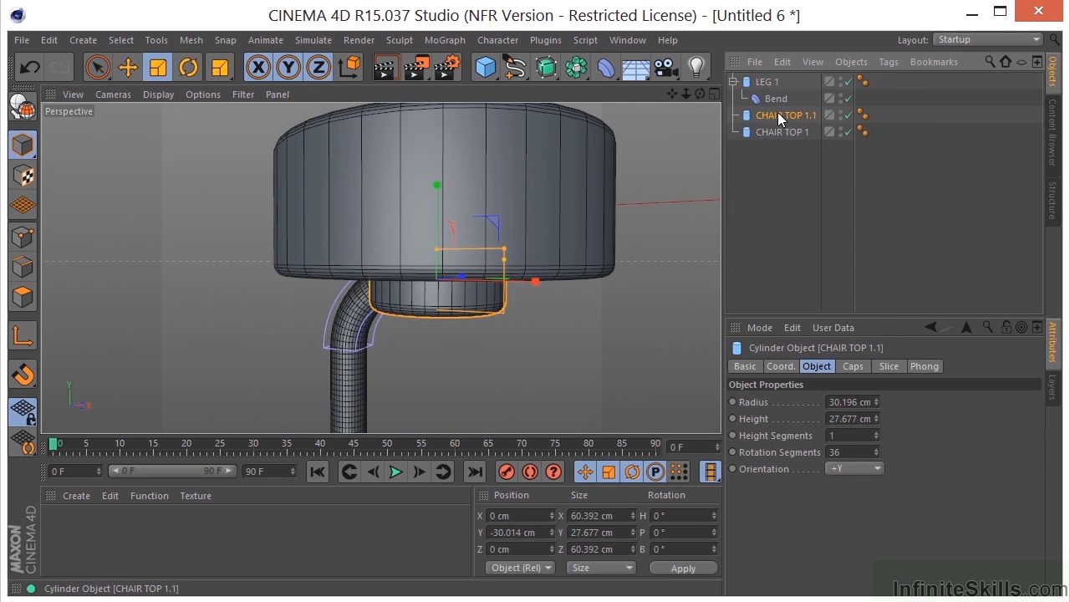
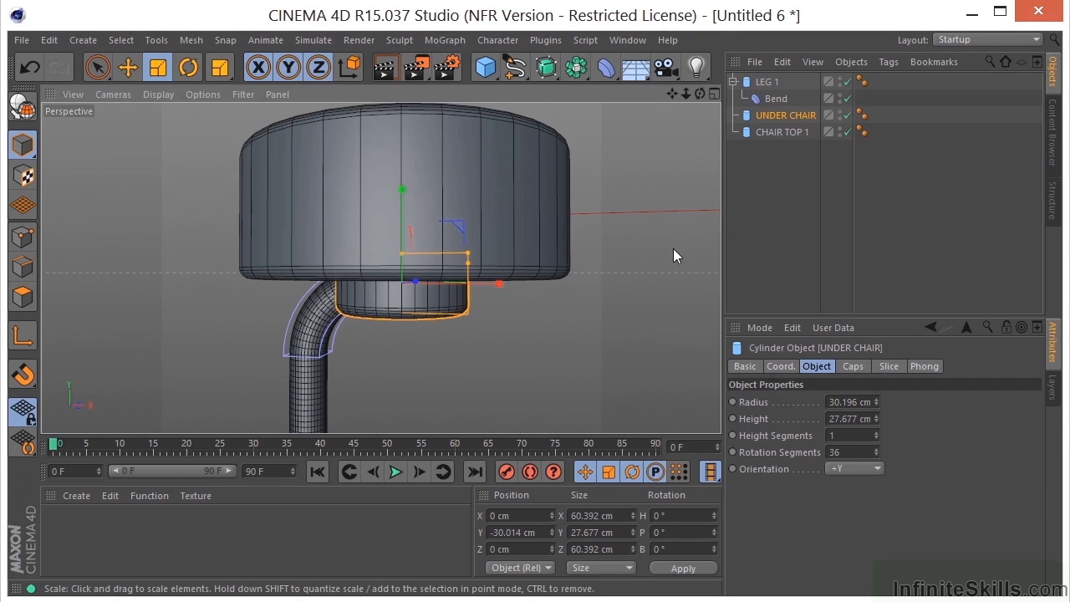
# - Add a Cone primitive and make it a child of the LEG 1 cylinder
pyautogui.click(485, 68)
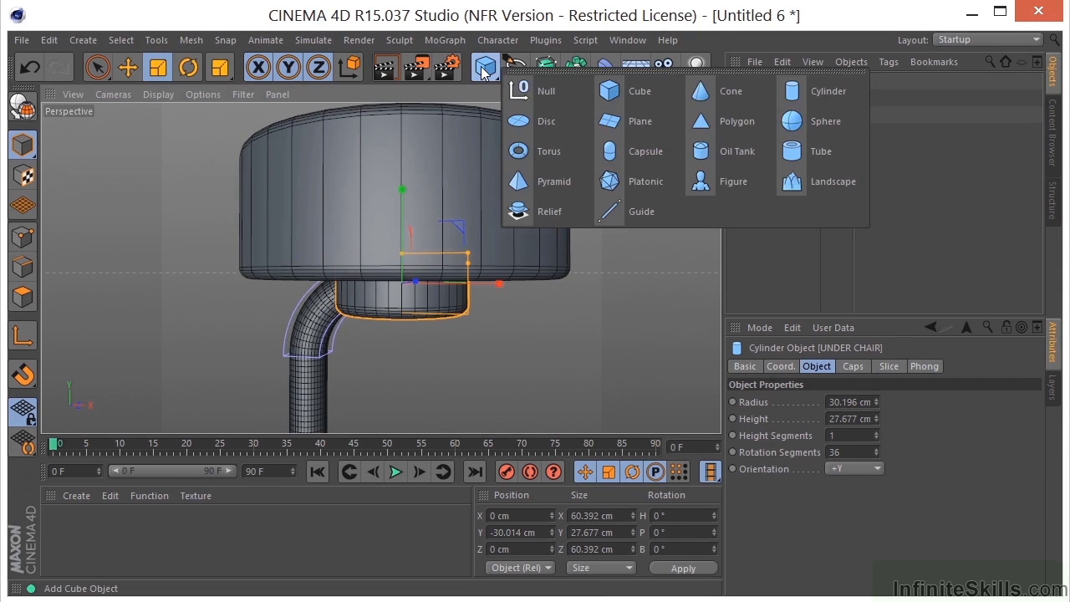
pyautogui.click(751, 93)
pyautogui.moveTo(683, 93); pyautogui.dragTo(655, 199)
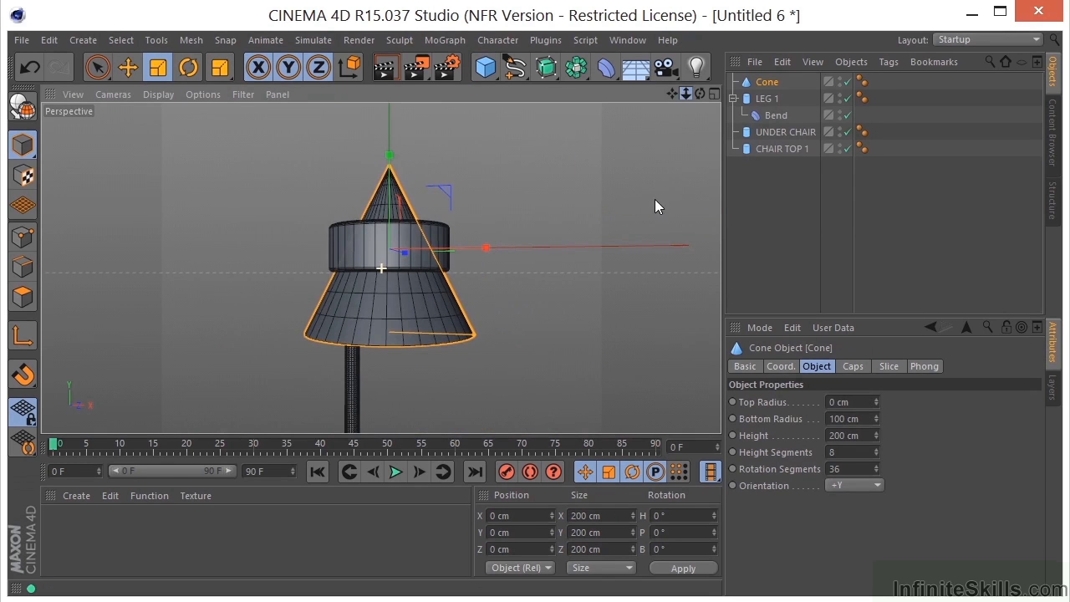
pyautogui.click(764, 100)
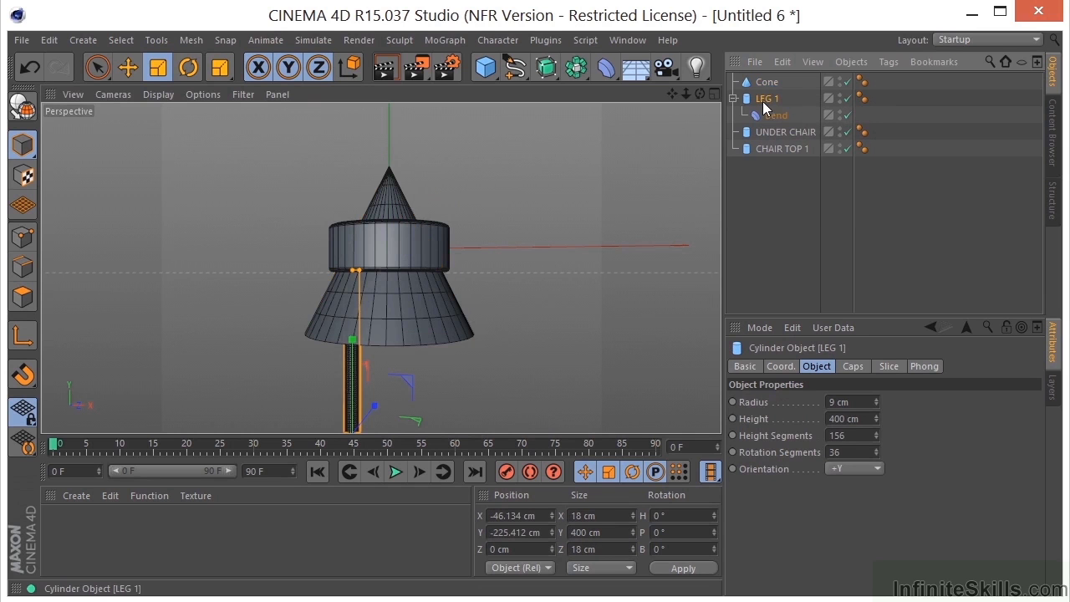
pyautogui.moveTo(766, 85); pyautogui.dragTo(769, 101)
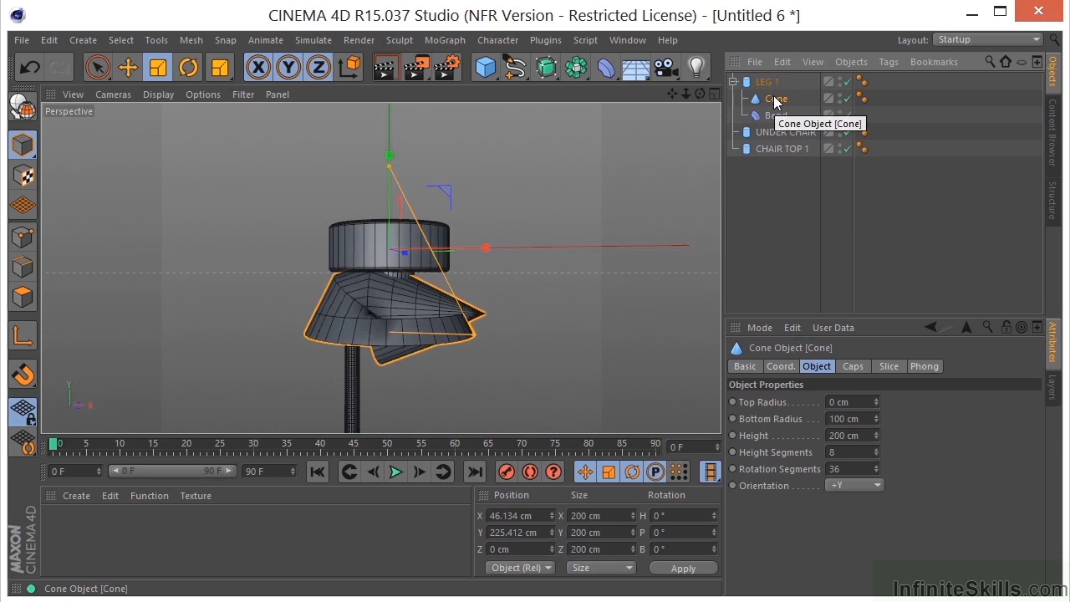
# - Zero the cone's X and Y position to centre it on LEG 1, and take it out of the hierarchy to sit below the leg
pyautogui.click(780, 367)
pyautogui.doubleClick(783, 402)
pyautogui.write('0')
pyautogui.press('Tab')
pyautogui.write('0')
pyautogui.press('Tab')
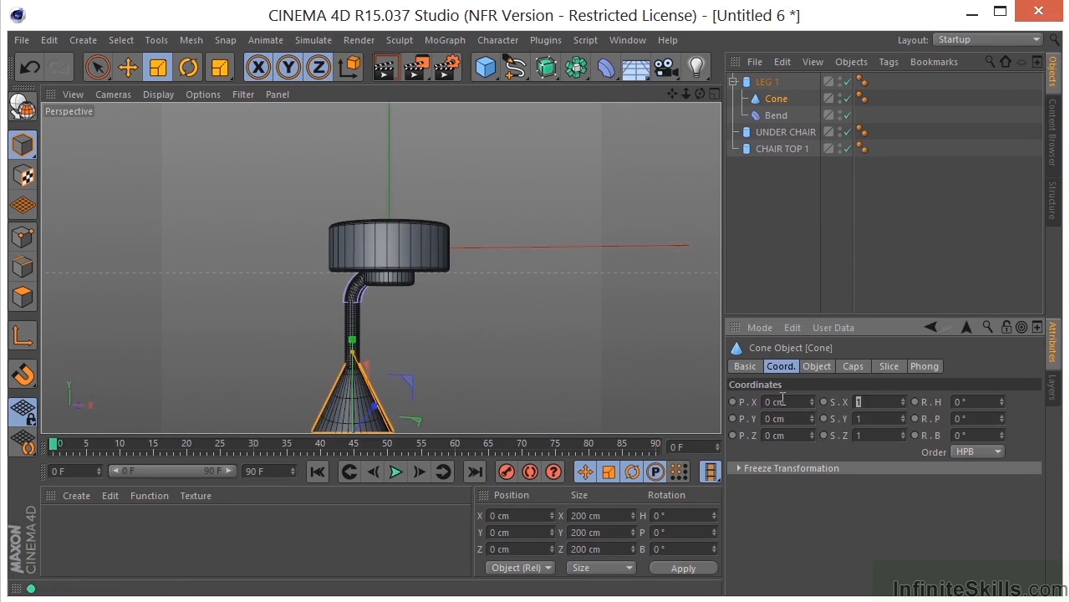
pyautogui.moveTo(777, 102); pyautogui.dragTo(770, 121)
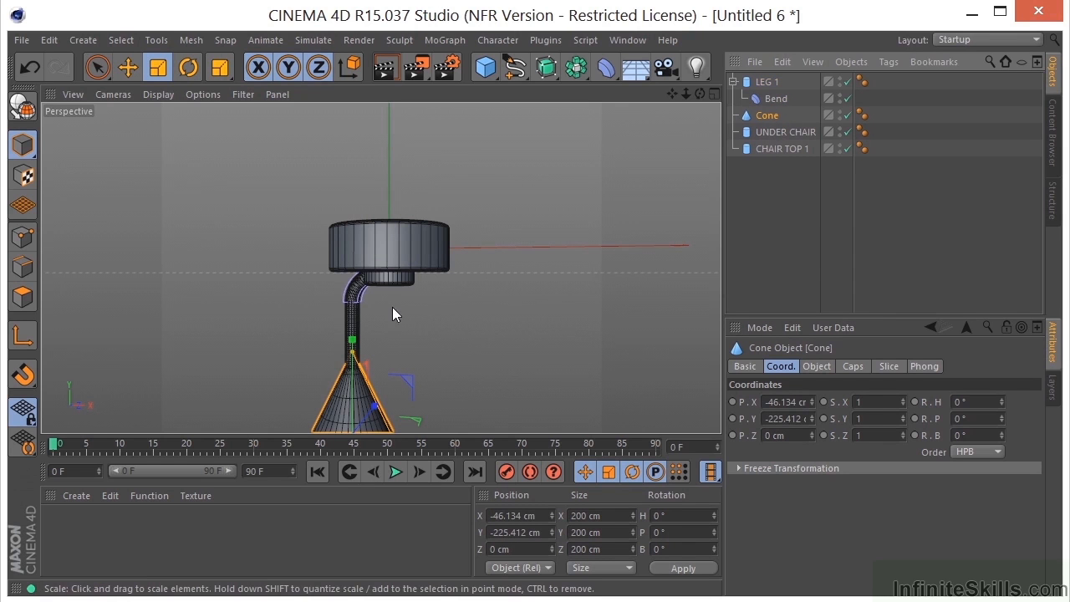
# - Lower the cone along the leg to about Y -503 cm, beneath the leg's lower end
pyautogui.keyDown('alt'); pyautogui.moveTo(401, 346); pyautogui.dragTo(454, 170, button='middle'); pyautogui.keyUp('alt')
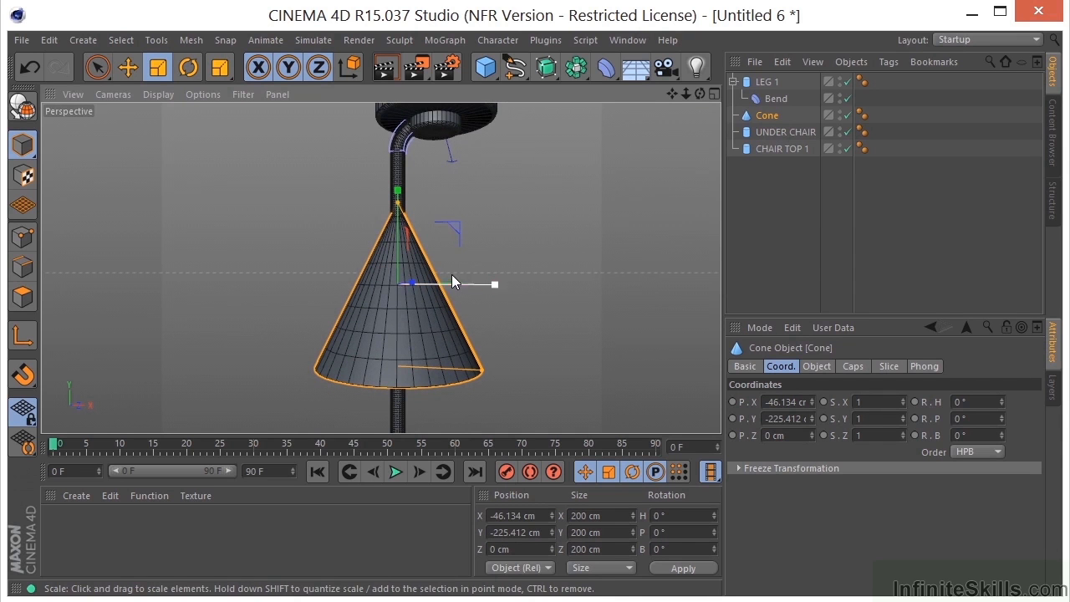
pyautogui.keyDown('alt'); pyautogui.moveTo(462, 285); pyautogui.dragTo(406, 155, button='middle'); pyautogui.keyUp('alt')
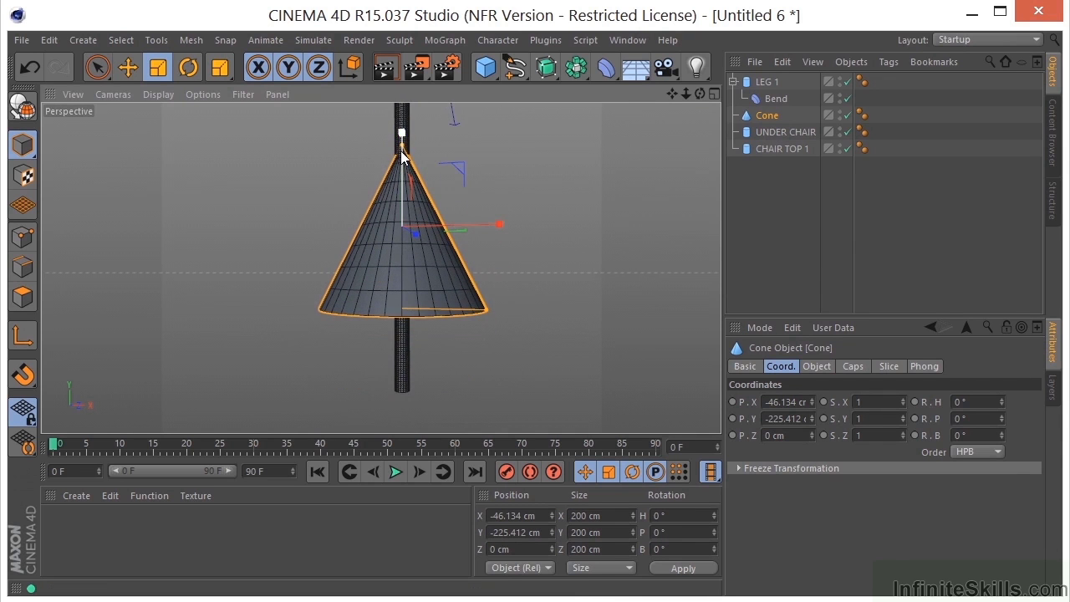
pyautogui.press('e')
pyautogui.moveTo(403, 150); pyautogui.dragTo(411, 324)
pyautogui.middleClick(410, 316)
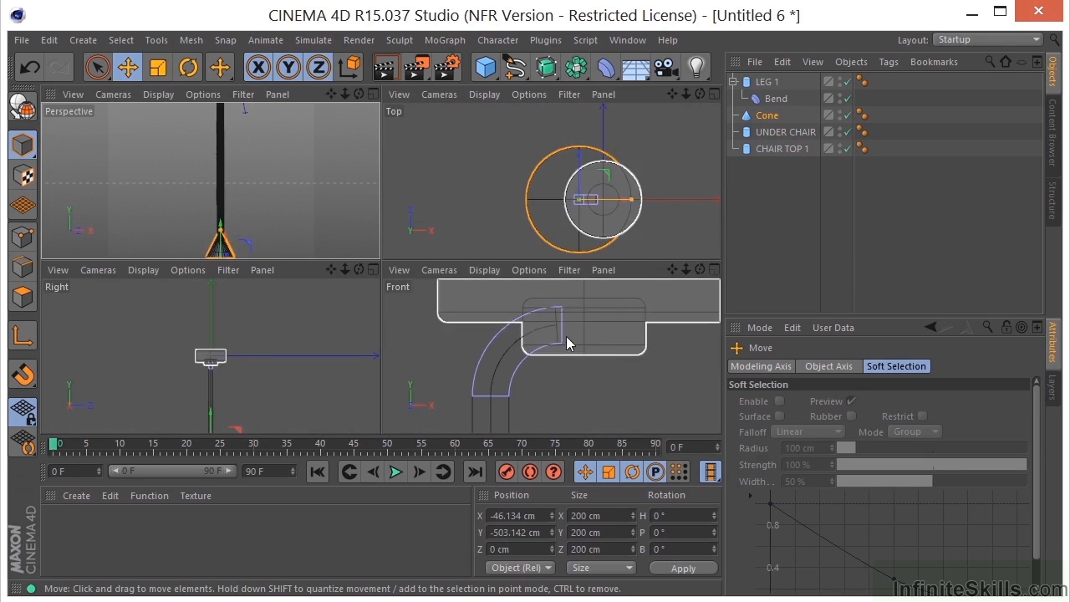
# - Set the cone's height to 78 cm, bottom radius to 27 cm and top radius to 12 cm in the front view
pyautogui.middleClick(565, 341)
pyautogui.press('o')
pyautogui.click(766, 115)
pyautogui.click(826, 362)
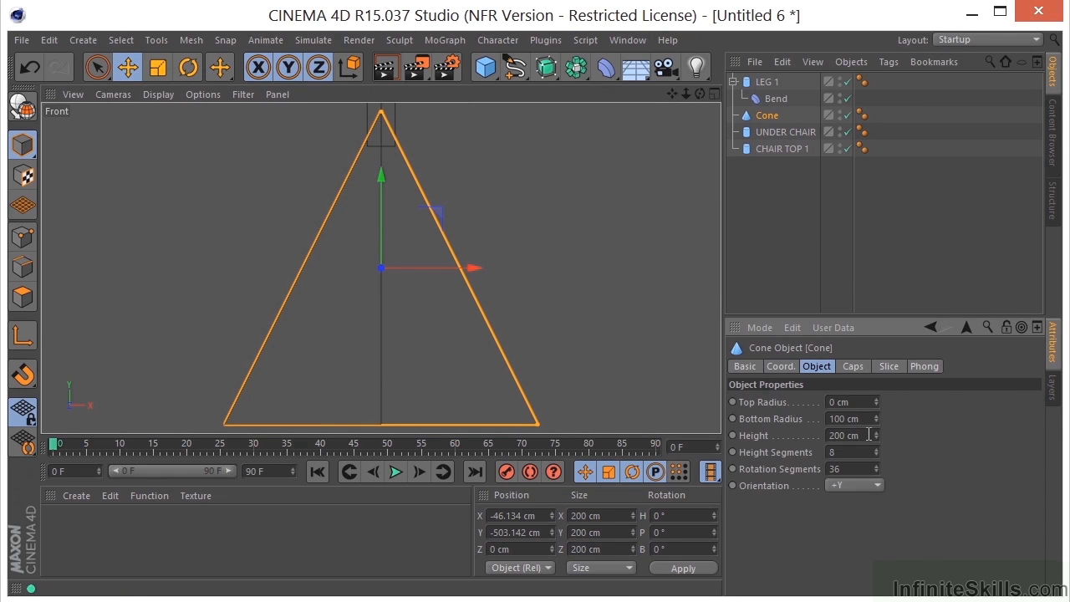
pyautogui.moveTo(877, 433); pyautogui.dragTo(884, 456)
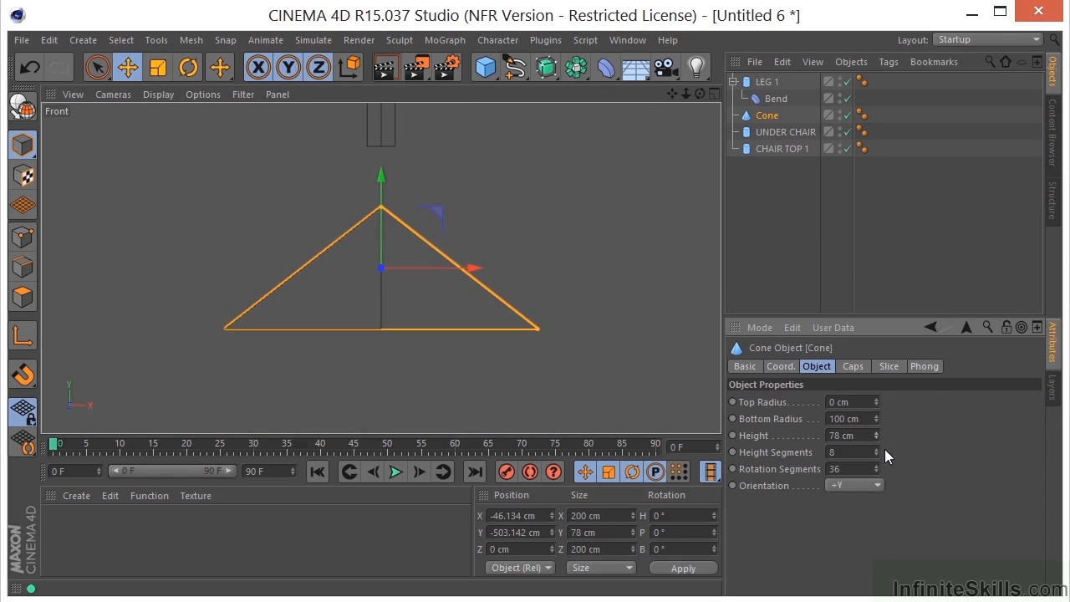
pyautogui.moveTo(877, 418); pyautogui.dragTo(875, 481)
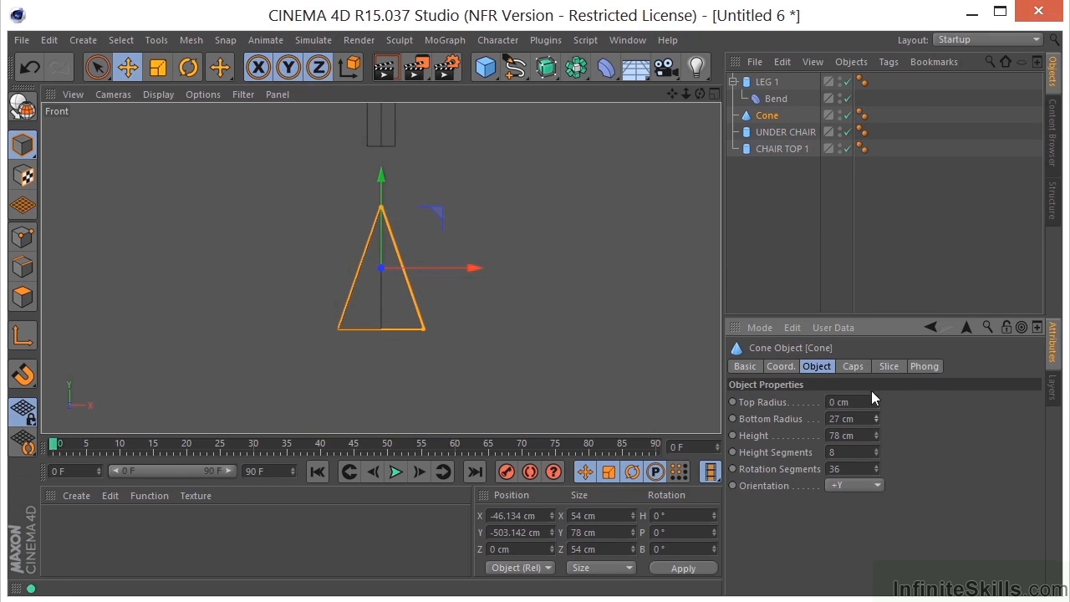
pyautogui.moveTo(877, 403); pyautogui.dragTo(870, 391)
# - Reduce the cone's height to 23 cm and bottom radius to 19 cm, and raise it to about Y -426 cm onto the leg's end
pyautogui.moveTo(381, 180); pyautogui.dragTo(398, 104)
pyautogui.moveTo(675, 95); pyautogui.dragTo(661, 181)
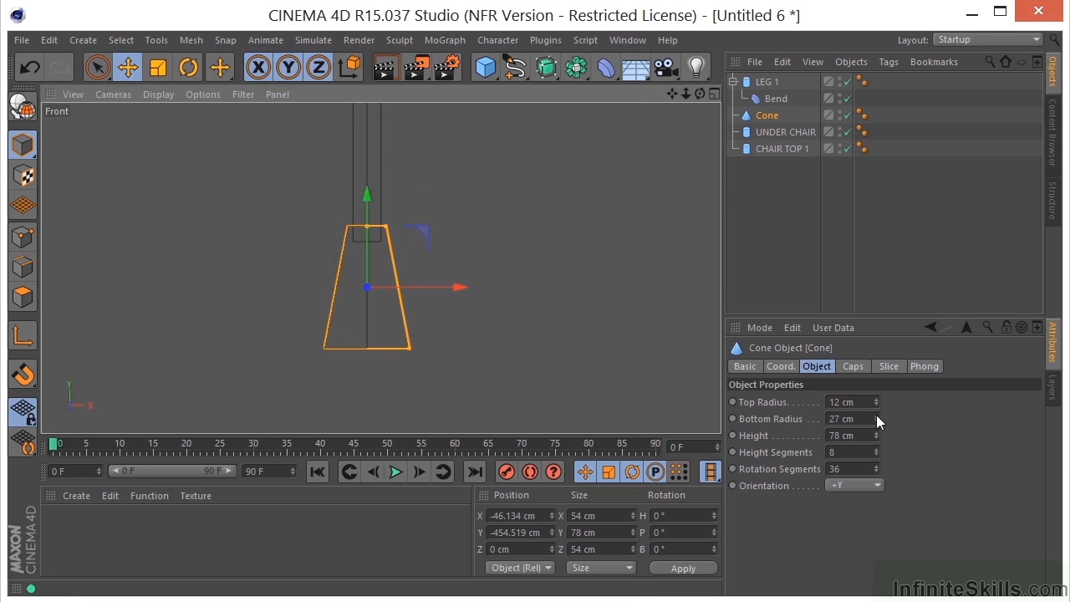
pyautogui.moveTo(876, 432); pyautogui.dragTo(863, 478)
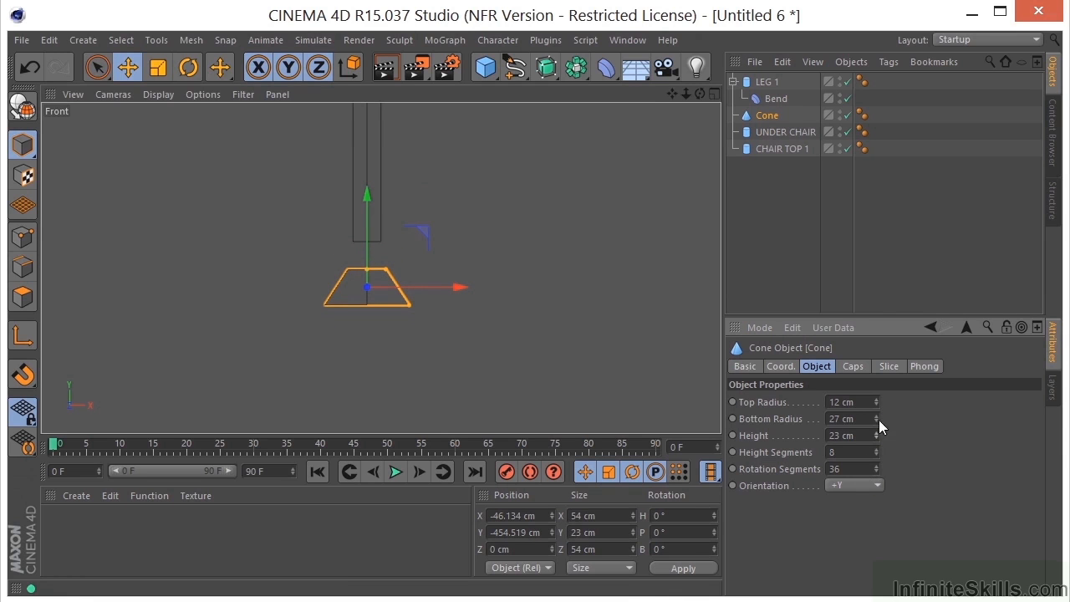
pyautogui.moveTo(876, 418); pyautogui.dragTo(876, 427)
pyautogui.moveTo(378, 254); pyautogui.dragTo(381, 170)
pyautogui.middleClick(368, 212)
pyautogui.middleClick(238, 220)
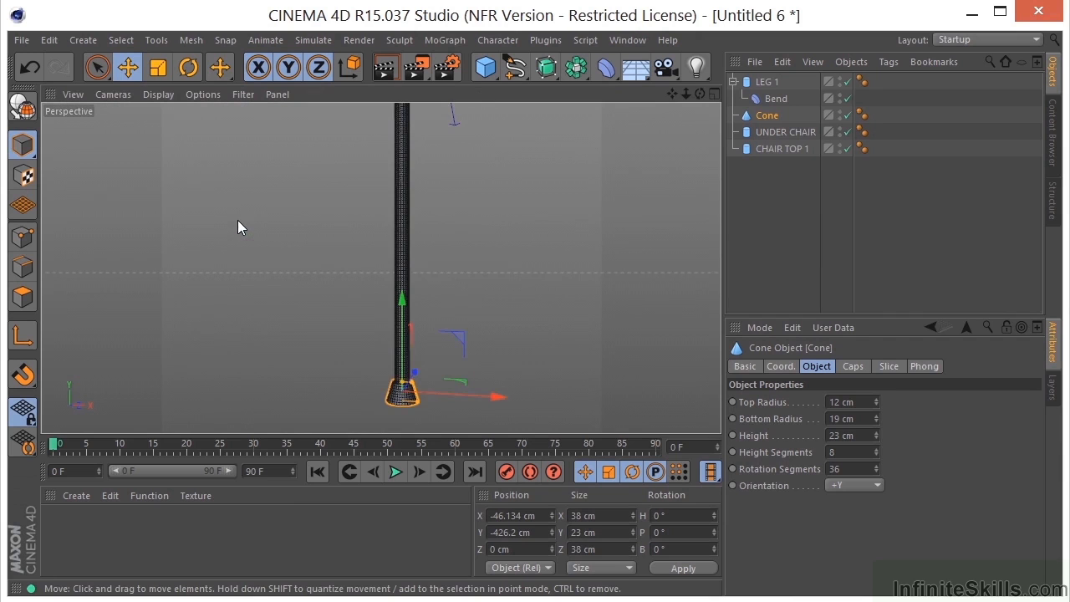
# - Round the foot cone's bottom cap with a fillet of 3 cm radius and 8 cm height
pyautogui.press('o')
pyautogui.click(853, 366)
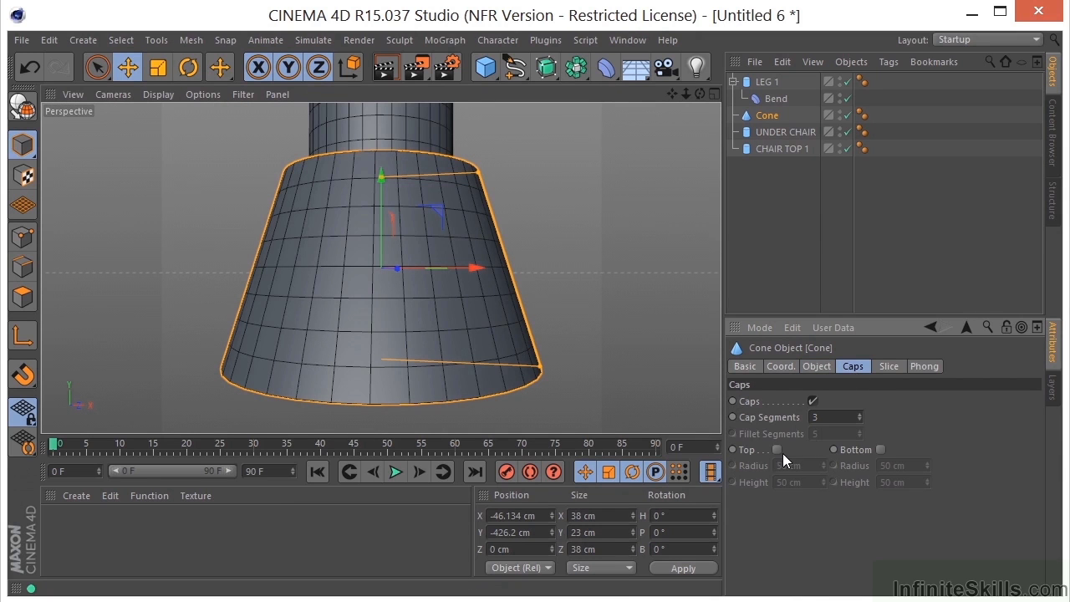
pyautogui.click(880, 450)
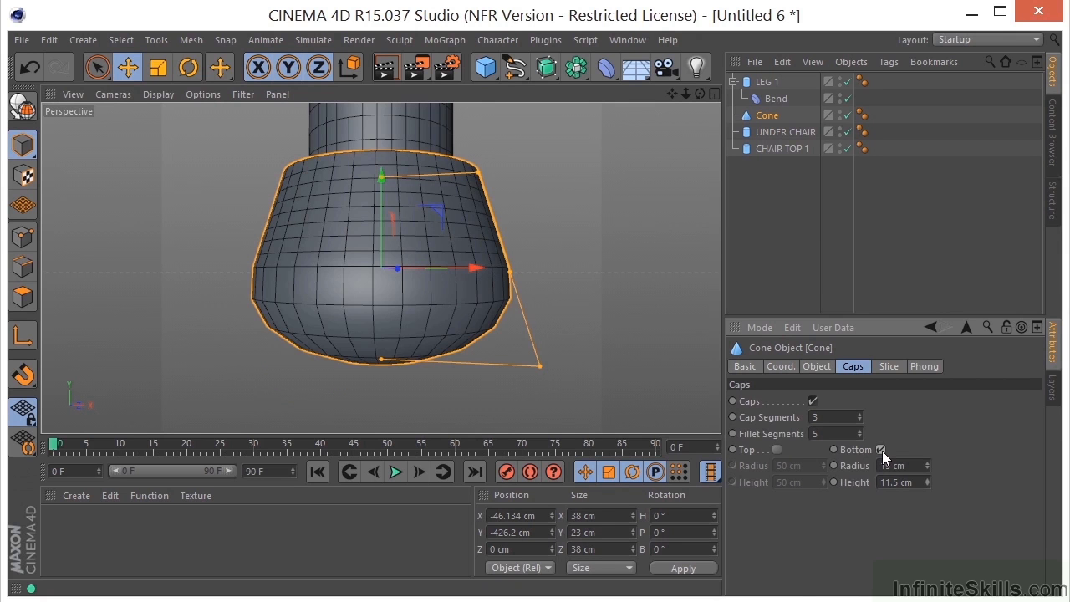
pyautogui.moveTo(928, 464); pyautogui.dragTo(924, 499)
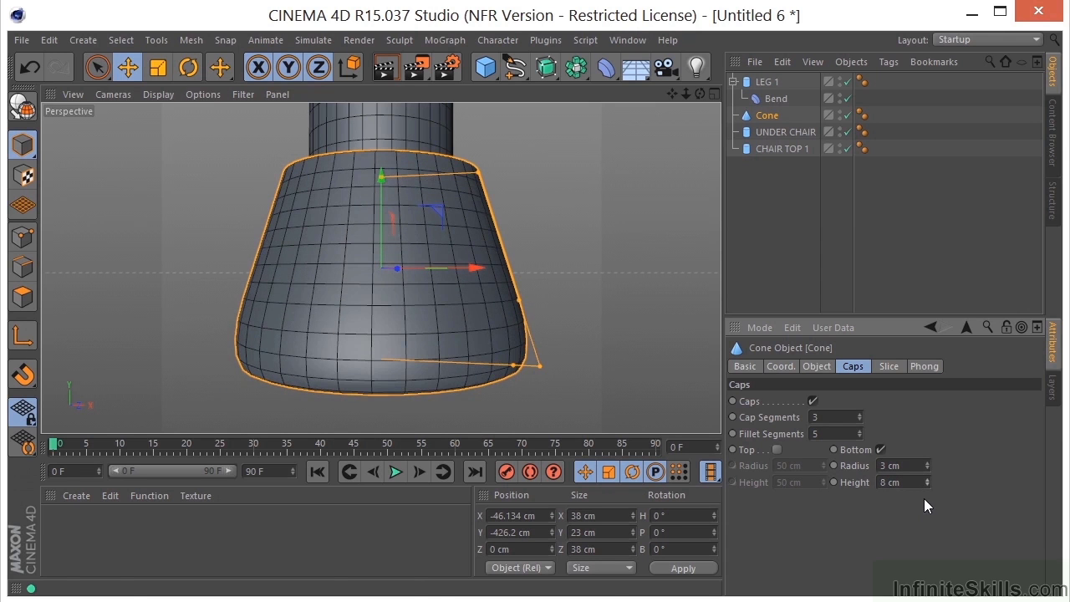
# - Group LEG 1, its Bend and the foot cone into a null named IEG 1
pyautogui.scroll(-4, 335, 204)
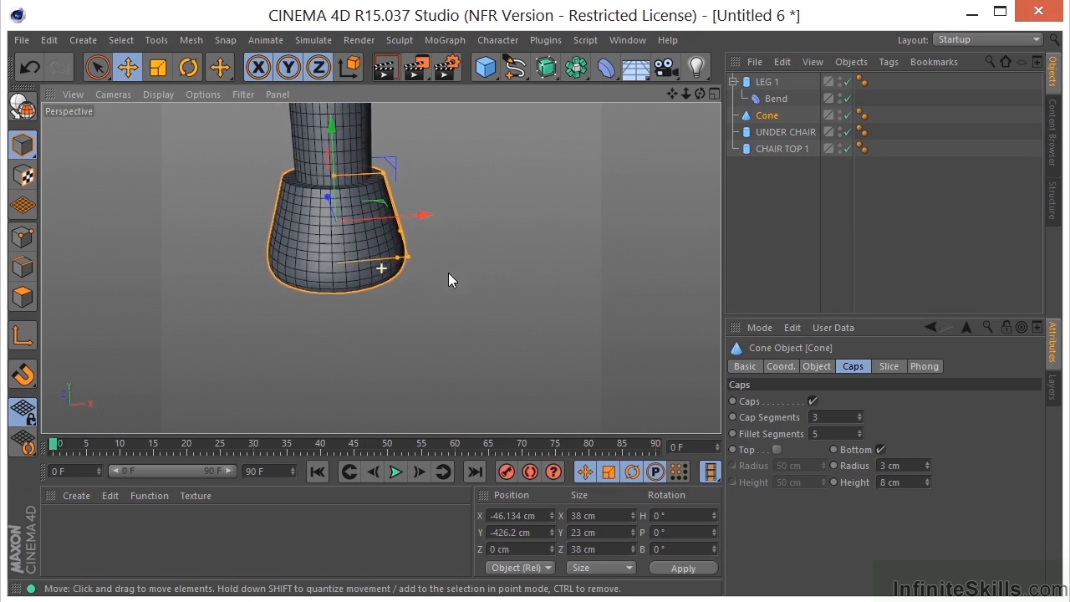
pyautogui.keyDown('alt'); pyautogui.moveTo(448, 280); pyautogui.dragTo(512, 299); pyautogui.keyUp('alt')
pyautogui.scroll(-3, 523, 290)
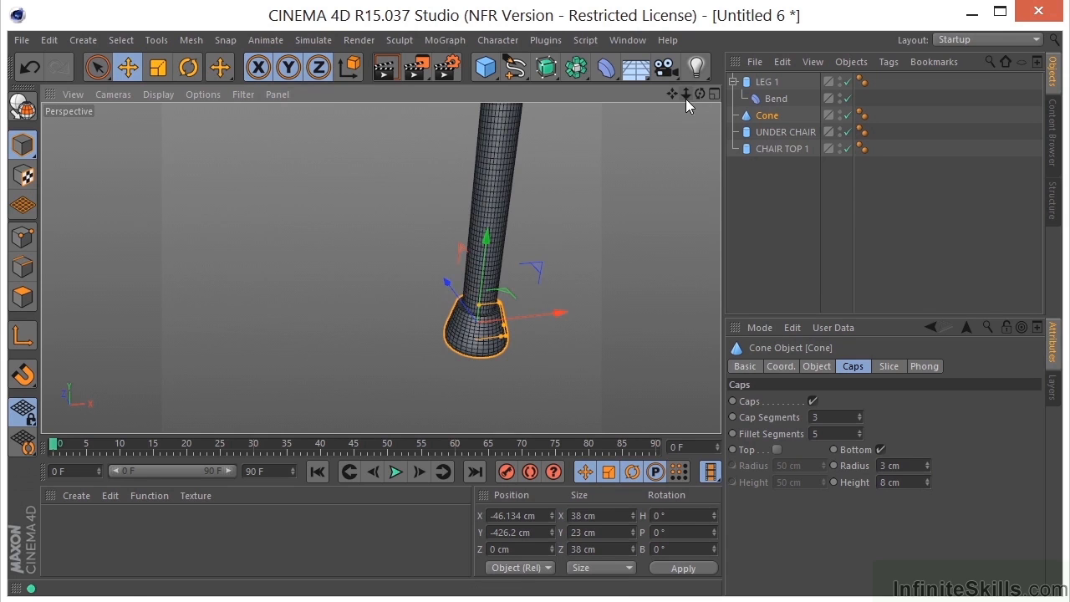
pyautogui.scroll(-3, 691, 92)
pyautogui.keyDown('alt'); pyautogui.moveTo(595, 233); pyautogui.dragTo(443, 176); pyautogui.keyUp('alt')
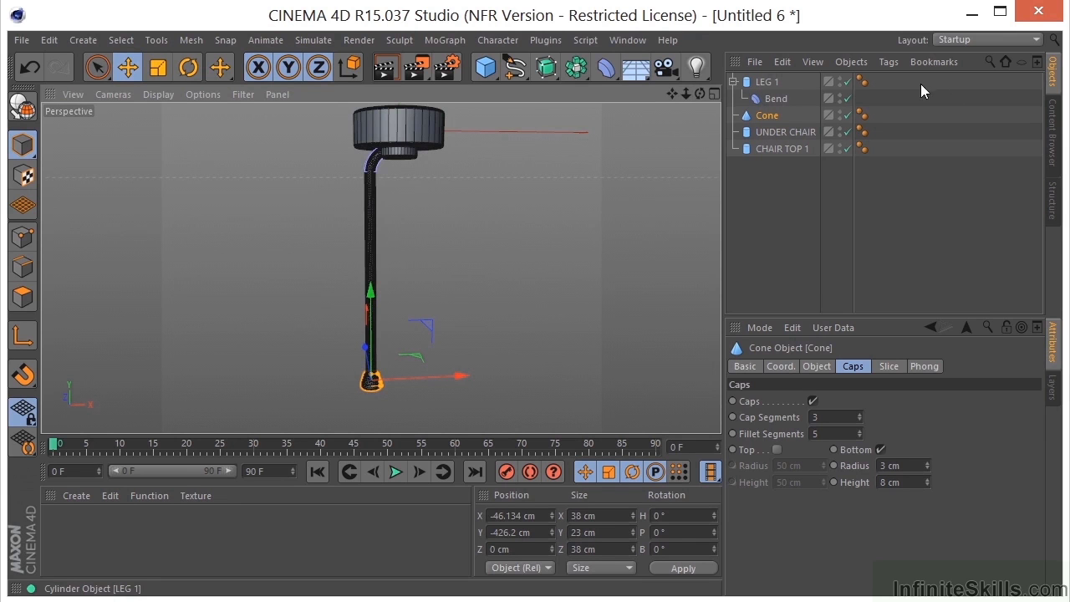
pyautogui.moveTo(885, 74); pyautogui.dragTo(750, 118)
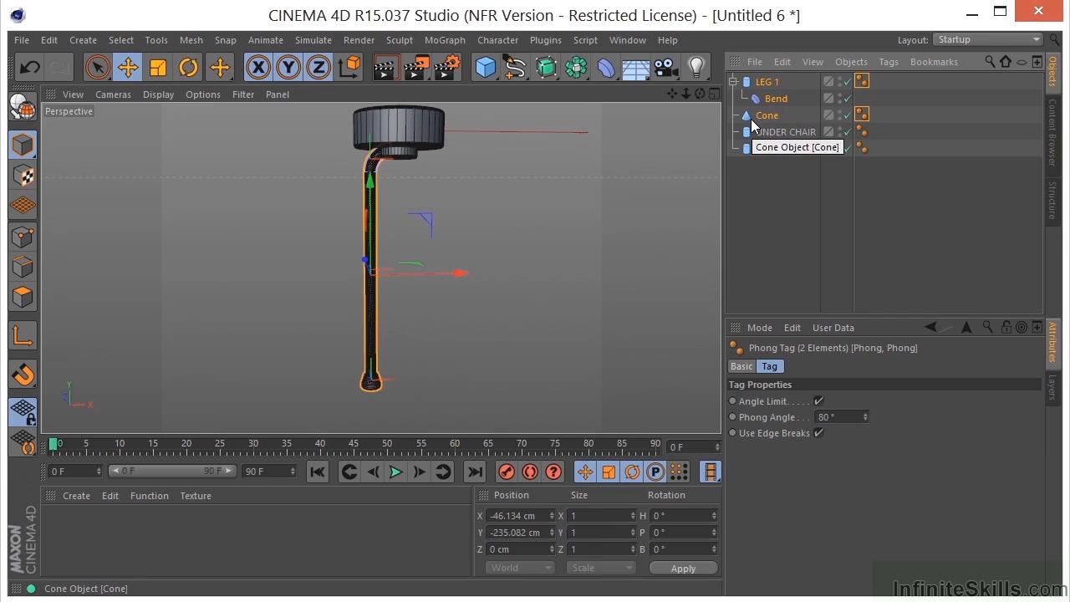
pyautogui.hotkey('alt', 'g')
pyautogui.doubleClick(765, 82)
pyautogui.write('IEG 1')
pyautogui.press('Return')
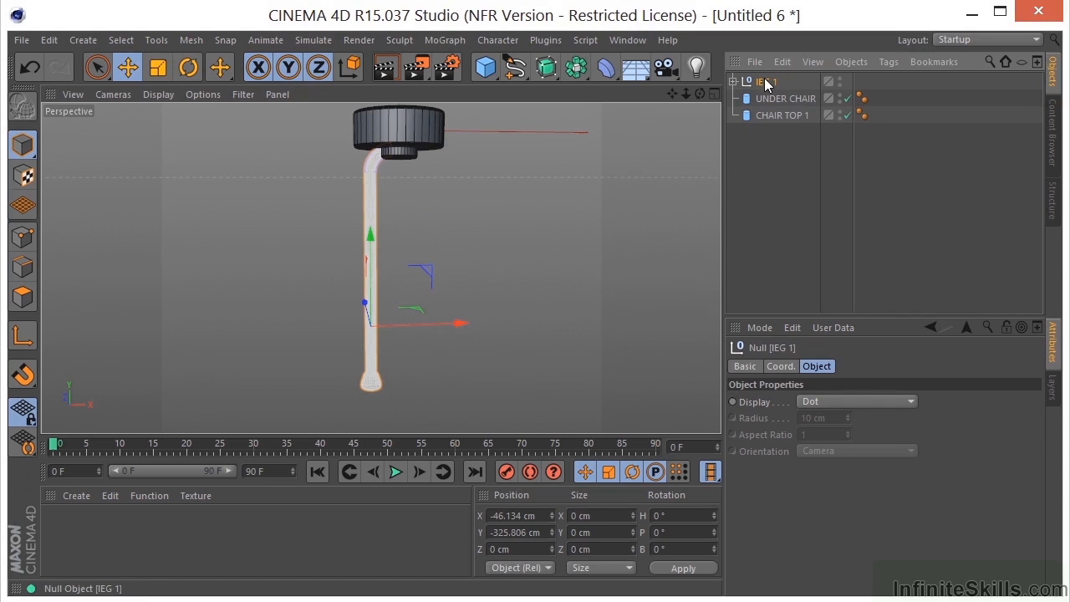
# - Duplicate the IEG 1 group and rotate the copy's heading to 180° in the top view
pyautogui.middleClick(553, 166)
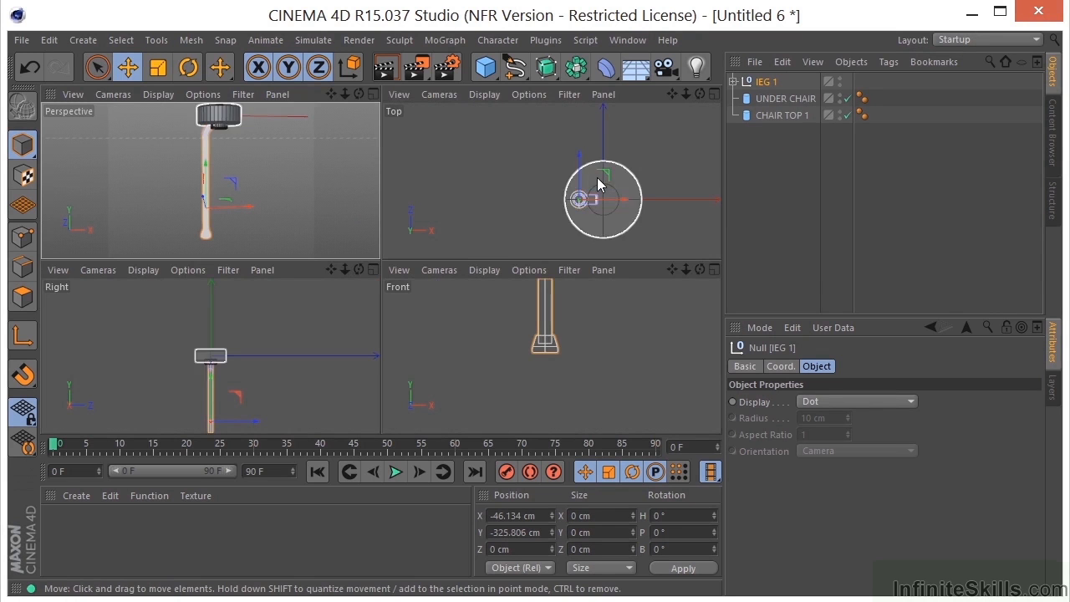
pyautogui.middleClick(598, 185)
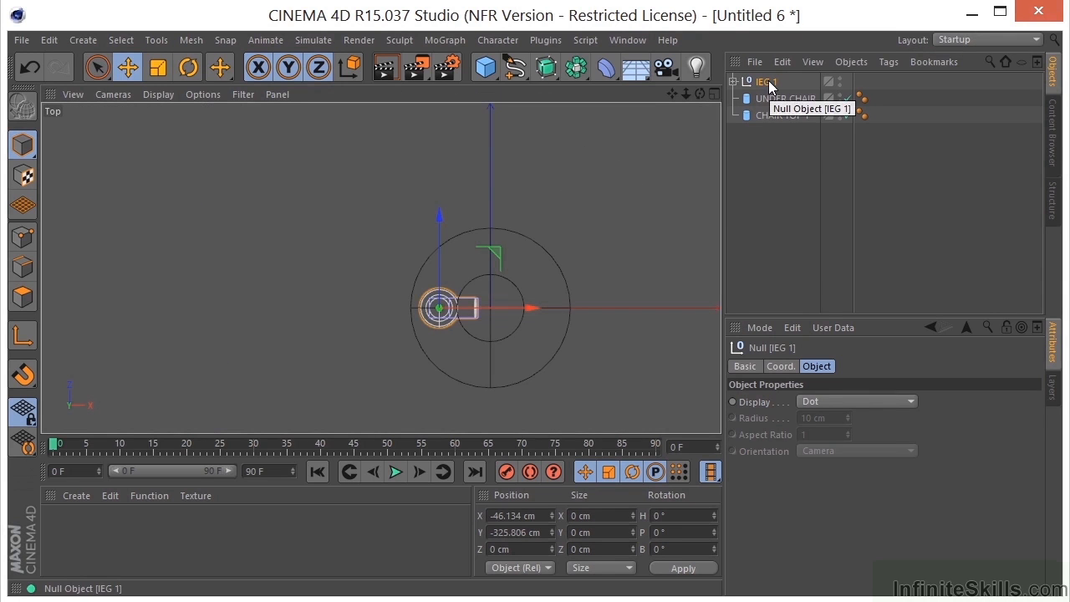
pyautogui.moveTo(769, 83); pyautogui.dragTo(771, 97)
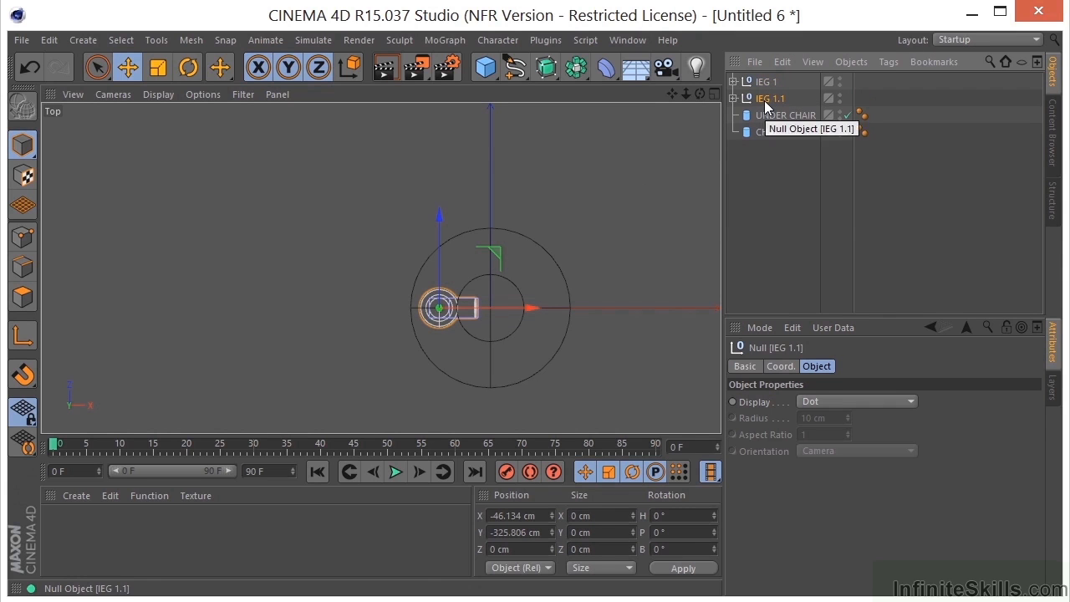
pyautogui.click(190, 66)
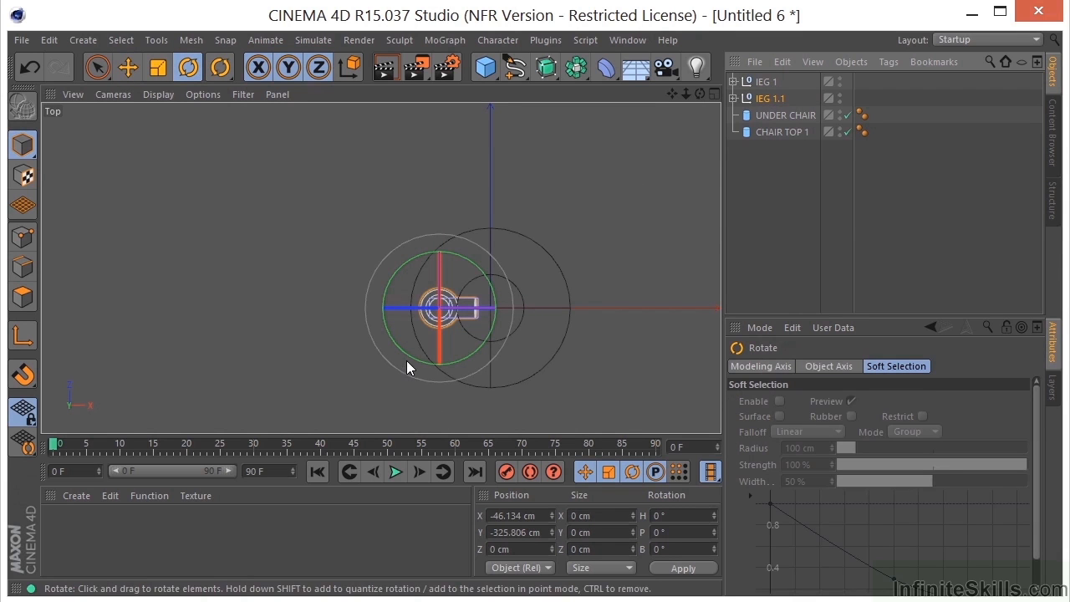
pyautogui.moveTo(413, 357); pyautogui.dragTo(515, 178)
# - Move the rotated leg copy across the seat to about X 49.6 cm and check both legs in perspective
pyautogui.press('e')
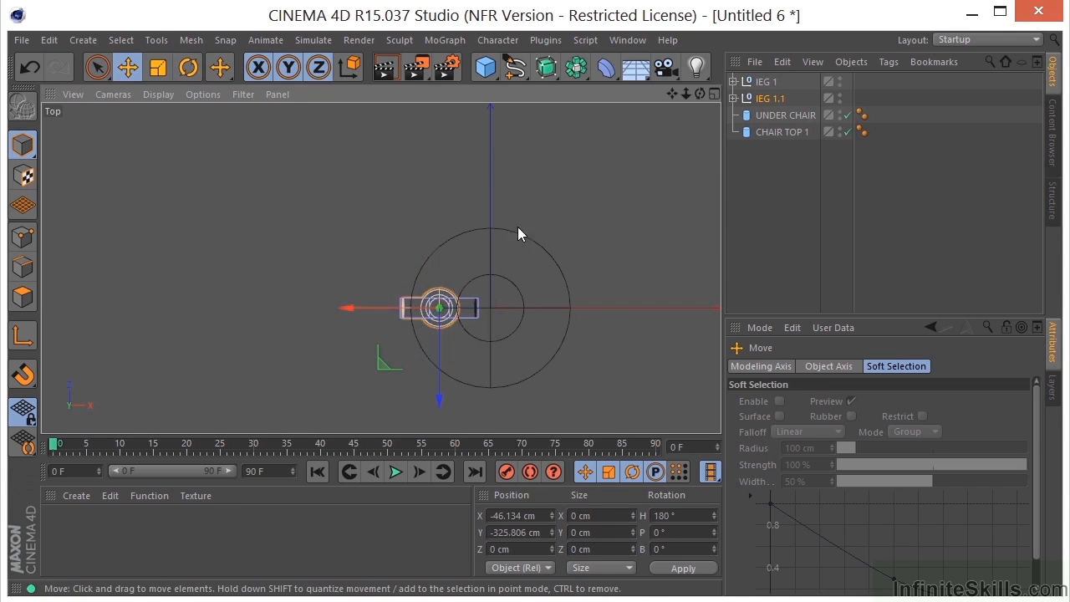
pyautogui.moveTo(340, 309); pyautogui.dragTo(452, 311)
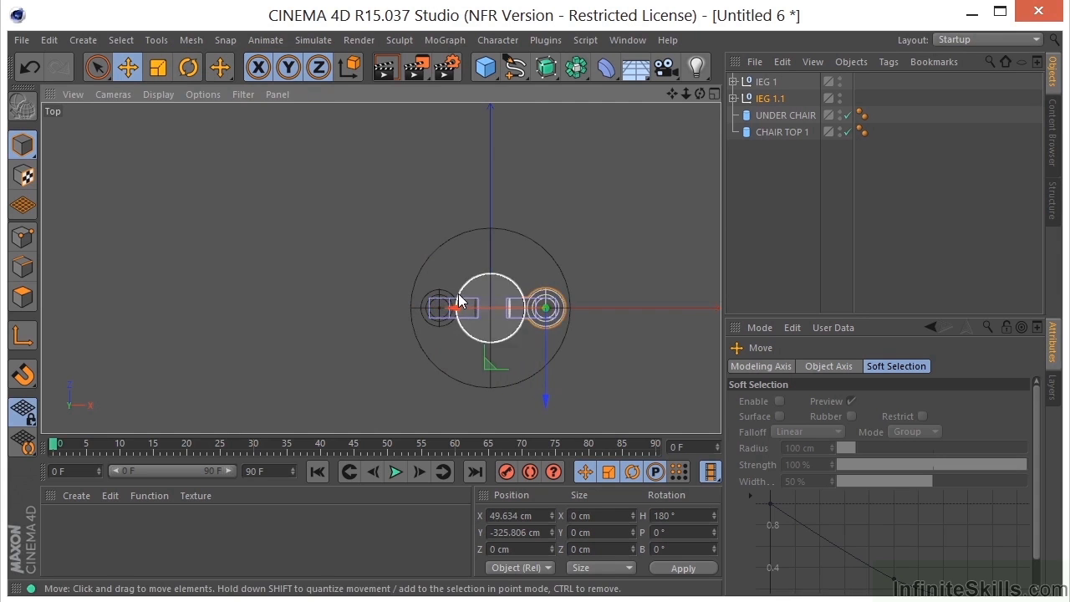
pyautogui.middleClick(452, 311)
pyautogui.middleClick(246, 170)
pyautogui.keyDown('alt'); pyautogui.moveTo(531, 288); pyautogui.dragTo(435, 272); pyautogui.keyUp('alt')
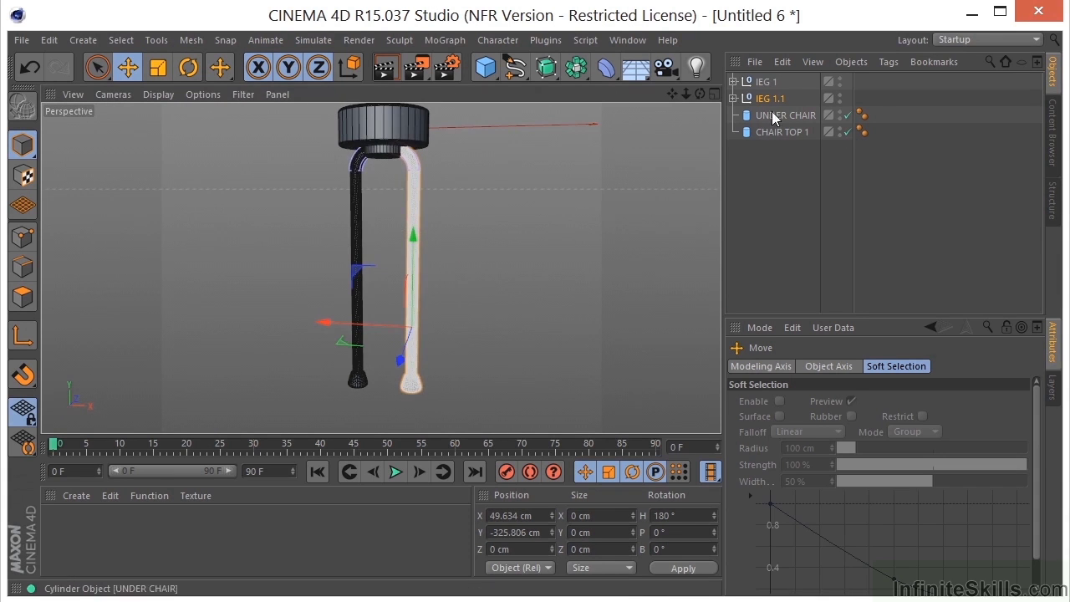
# - Group IEG 1 and its copy into a null named IEGS
pyautogui.middleClick(521, 207)
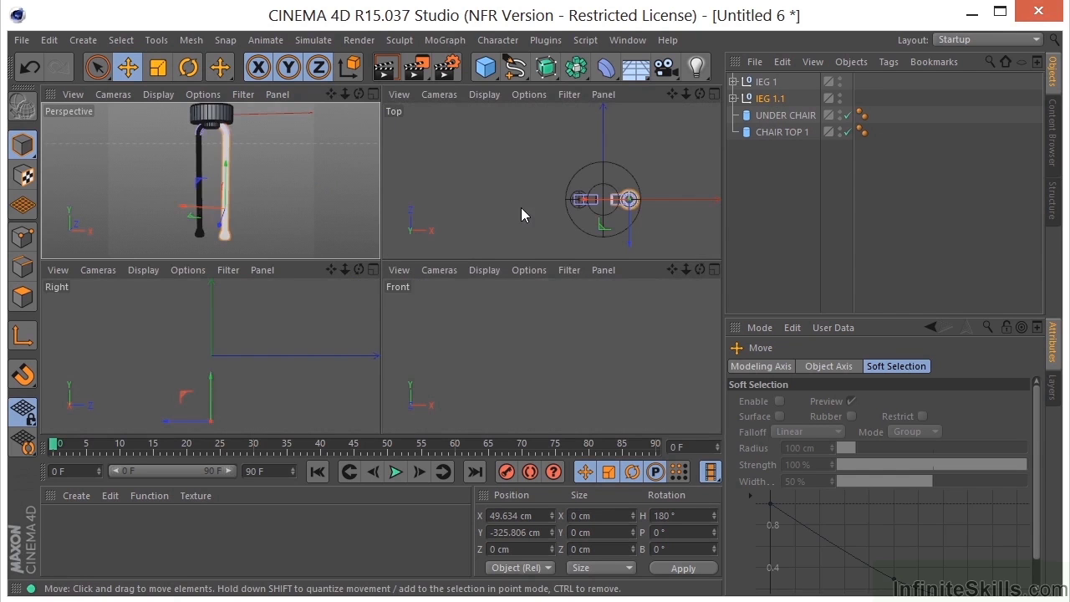
pyautogui.middleClick(544, 154)
pyautogui.click(769, 98)
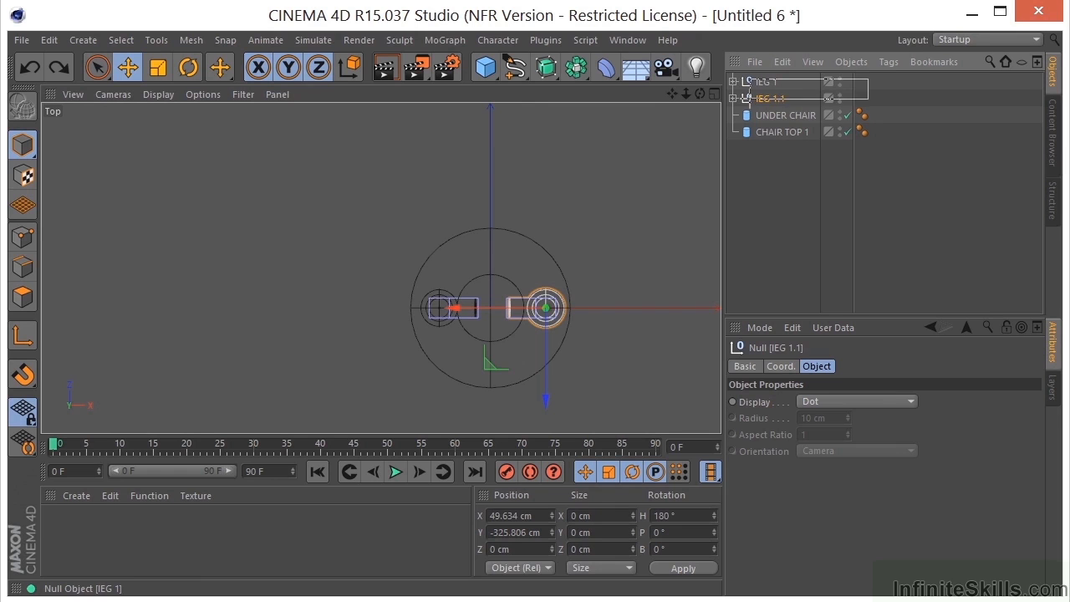
pyautogui.keyDown('ctrl'); pyautogui.click(756, 82); pyautogui.keyUp('ctrl')
pyautogui.hotkey('alt', 'g')
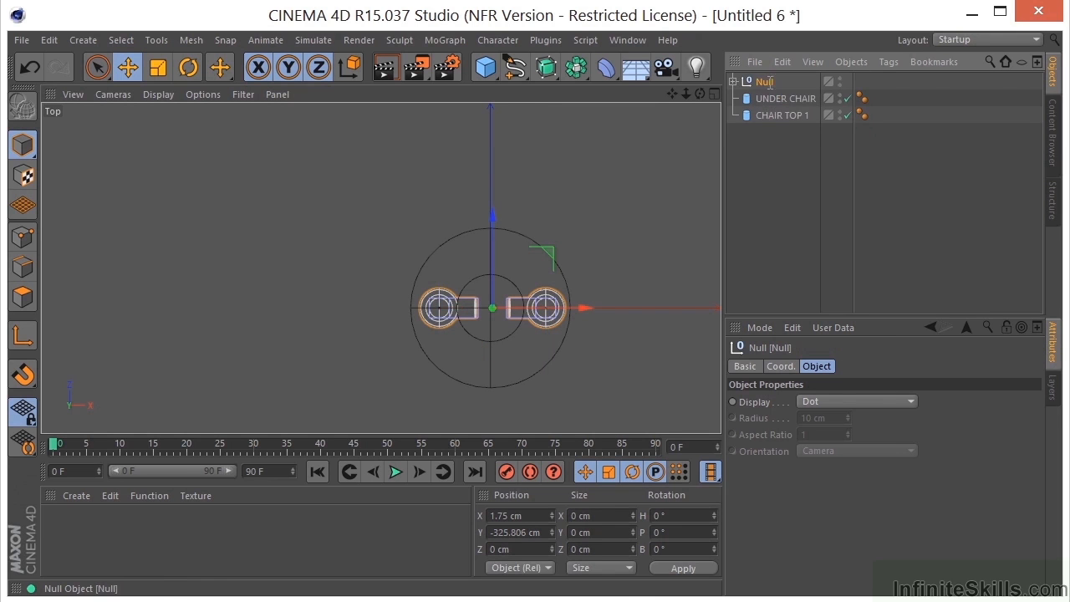
pyautogui.doubleClick(768, 82)
pyautogui.write('IEGS')
pyautogui.press('Return')
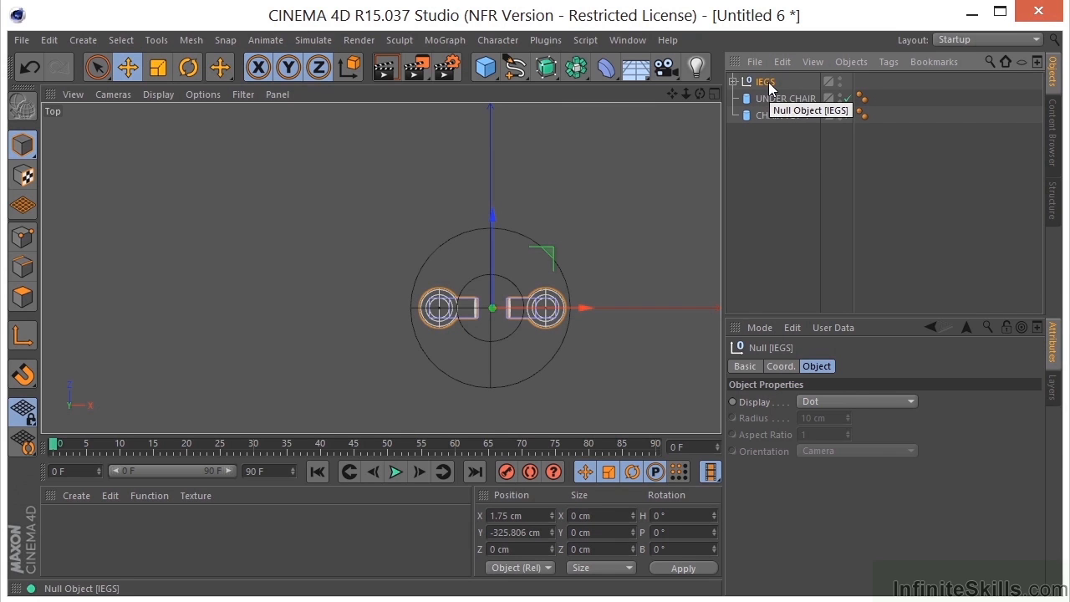
# - Duplicate the IEGS group and rotate the copy's heading to 90° to form the second pair of legs
pyautogui.moveTo(770, 88); pyautogui.dragTo(762, 87)
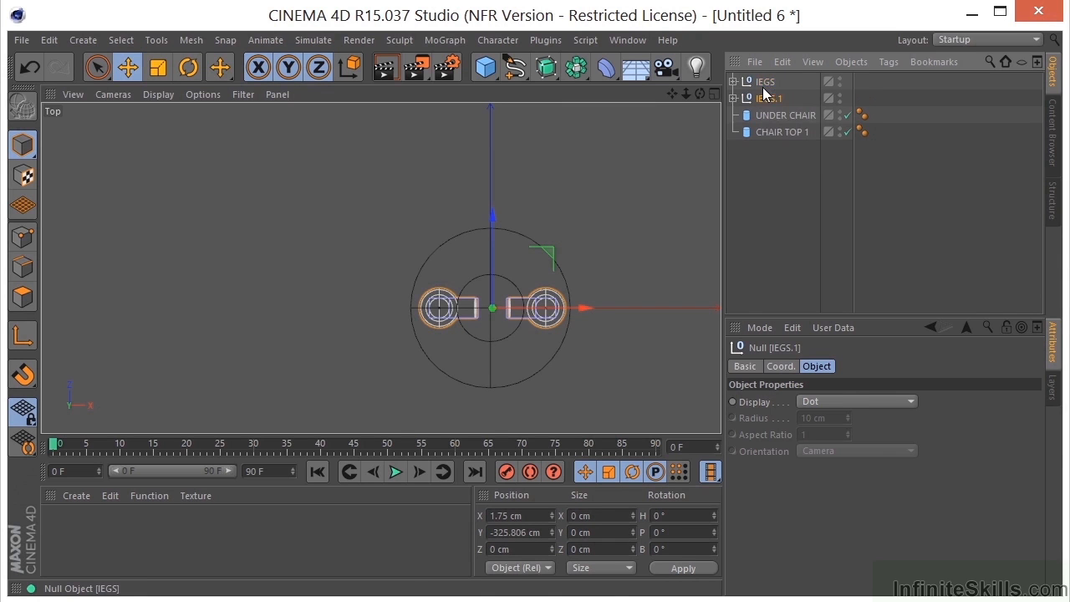
pyautogui.click(187, 68)
pyautogui.moveTo(522, 350); pyautogui.dragTo(530, 294)
pyautogui.hotkey('ctrl', 'z')
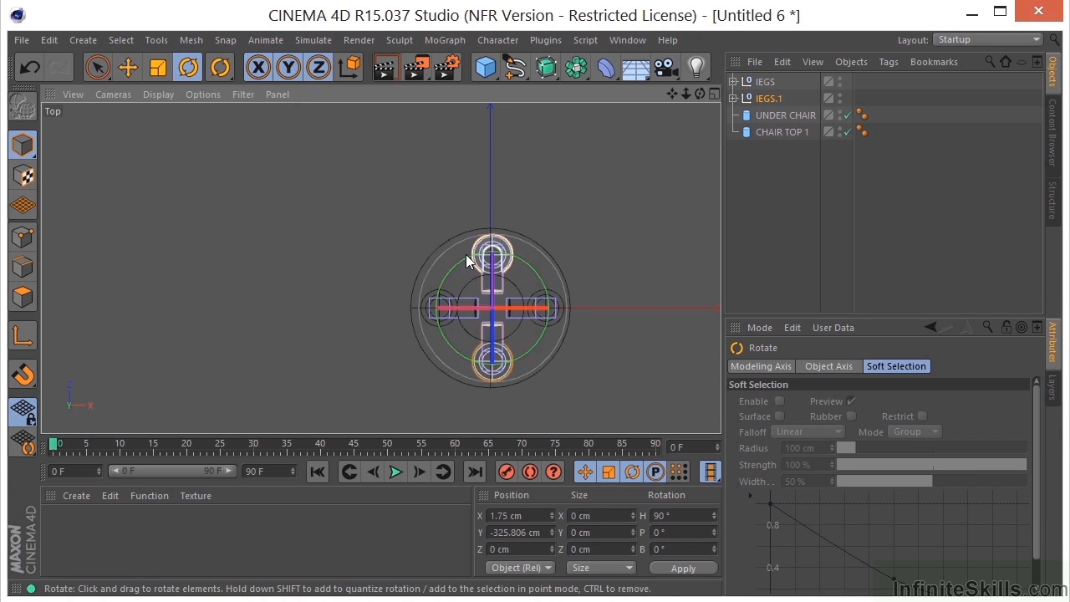
pyautogui.middleClick(216, 152)
pyautogui.middleClick(216, 152)
pyautogui.scroll(-3, 502, 259)
pyautogui.keyDown('alt'); pyautogui.moveTo(474, 250); pyautogui.dragTo(329, 306); pyautogui.keyUp('alt')
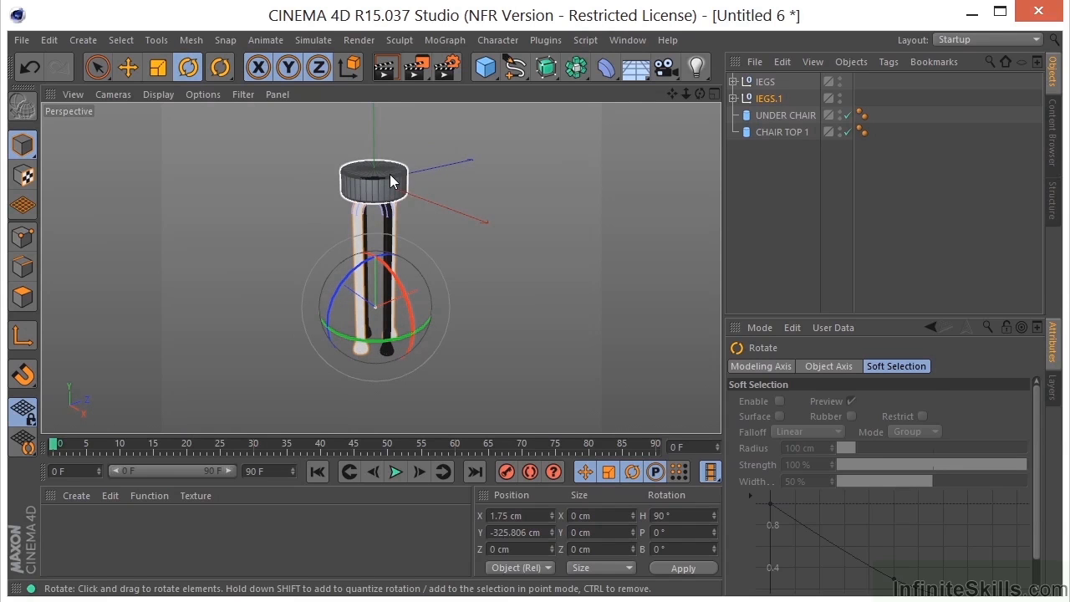
# - Scale CHAIR TOP 1 up uniformly to about 194 cm wide and 75 cm high
pyautogui.click(771, 131)
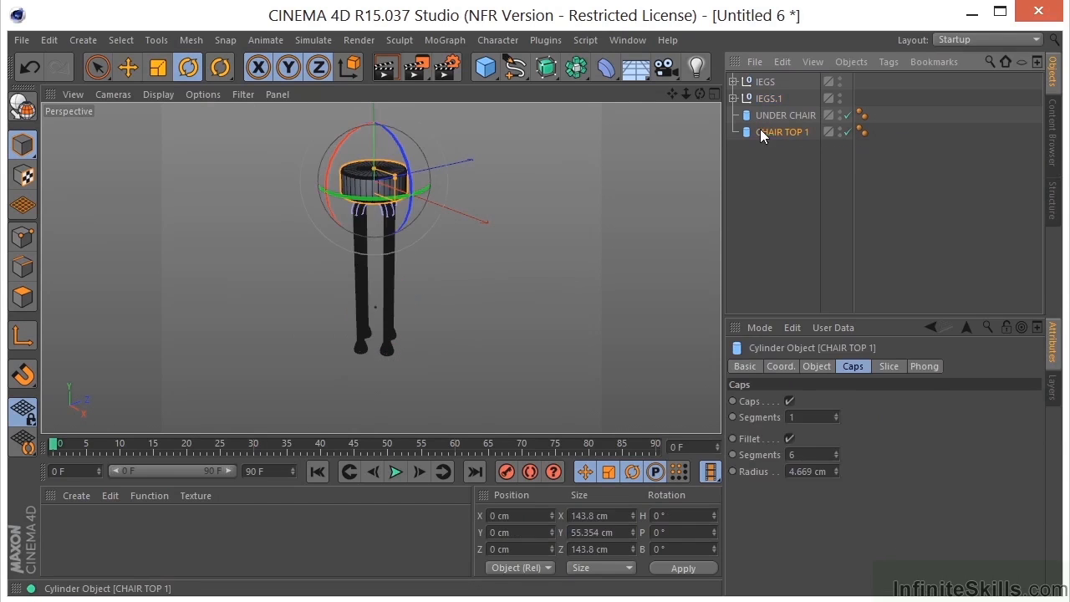
pyautogui.click(157, 68)
pyautogui.moveTo(233, 164); pyautogui.dragTo(346, 199)
pyautogui.scroll(3, 513, 199)
pyautogui.keyDown('alt'); pyautogui.moveTo(515, 315); pyautogui.dragTo(537, 273); pyautogui.keyUp('alt')
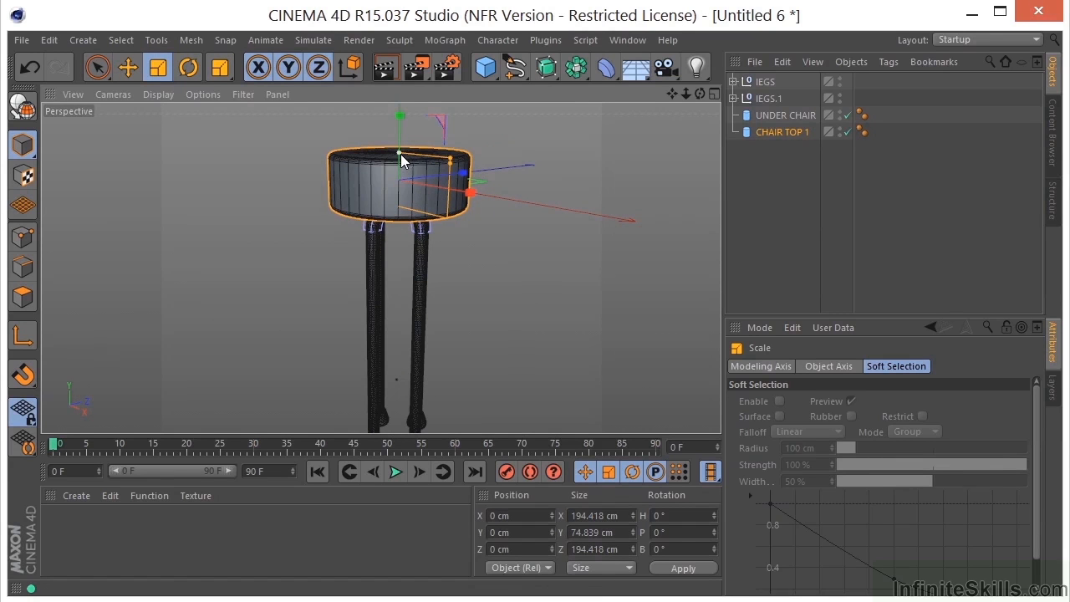
# - Move the two IEGS.1 legs outward in the top view, IEG 1 to about X -75.7 cm and IEG 1.1 to about 76.5 cm
pyautogui.middleClick(550, 198)
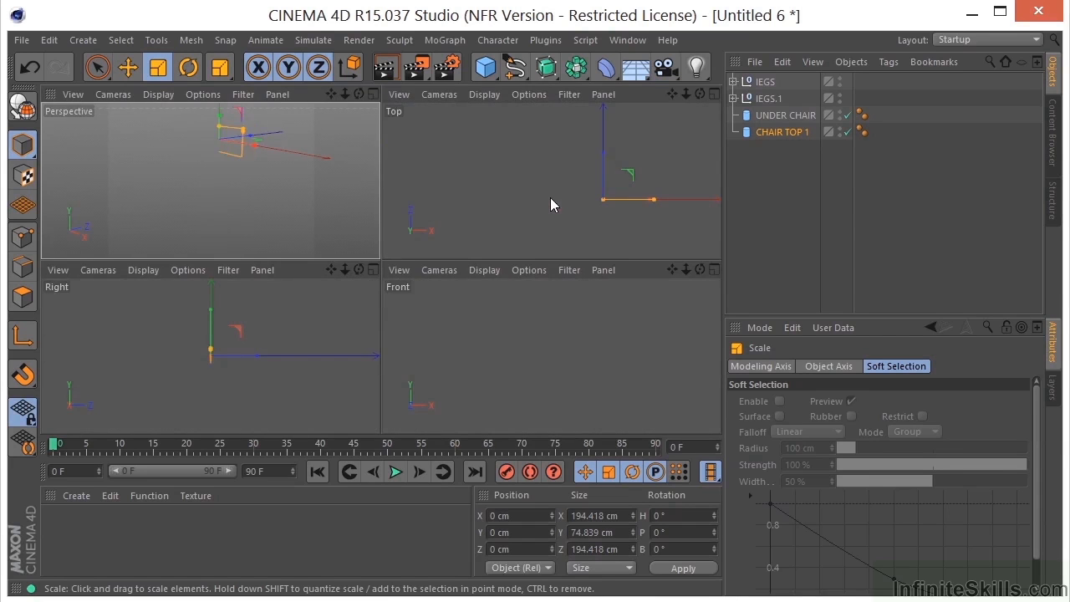
pyautogui.middleClick(599, 203)
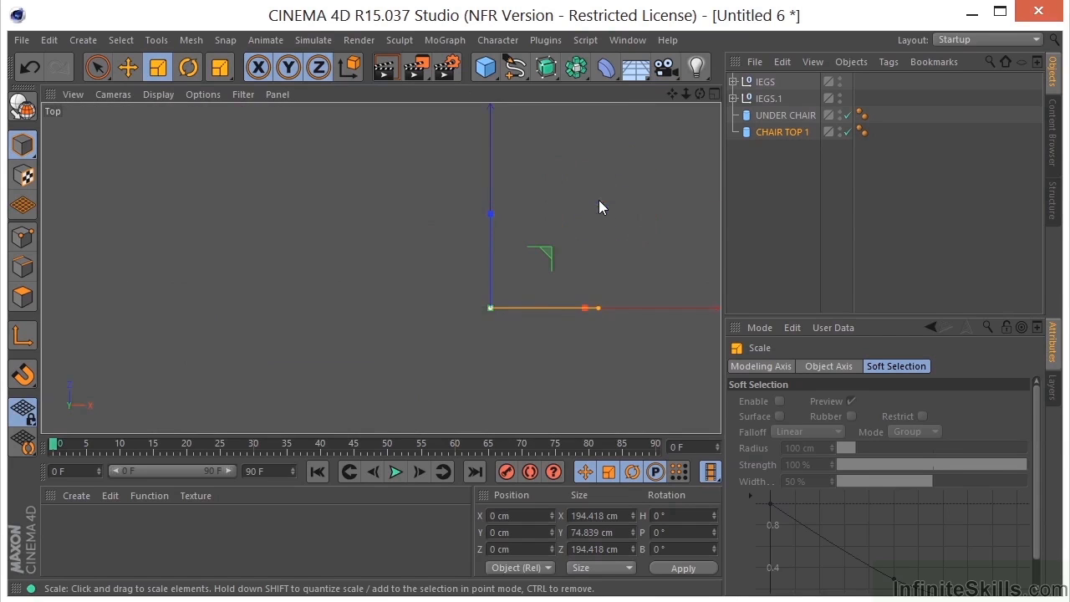
pyautogui.click(763, 99)
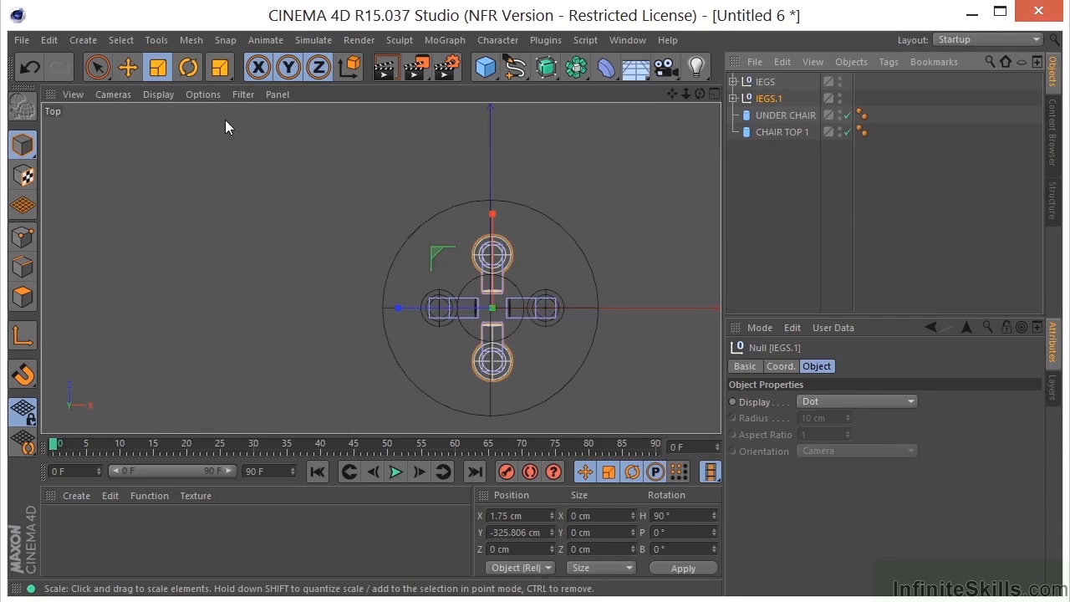
pyautogui.click(128, 67)
pyautogui.moveTo(397, 309); pyautogui.dragTo(394, 310)
pyautogui.hotkey('ctrl', 'z')
pyautogui.click(733, 99)
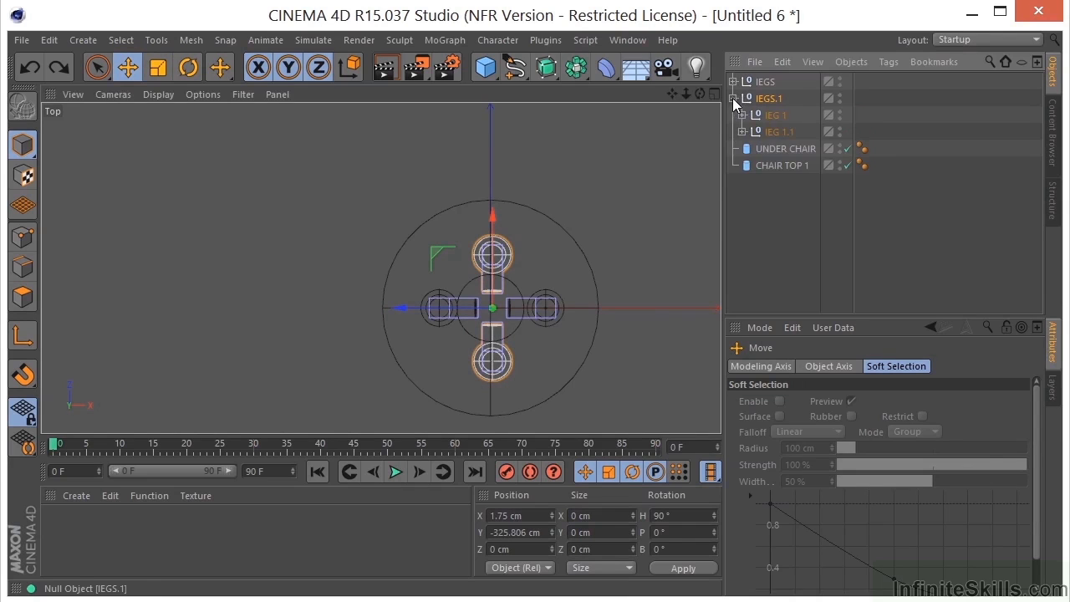
pyautogui.click(773, 124)
pyautogui.moveTo(494, 272); pyautogui.dragTo(492, 306)
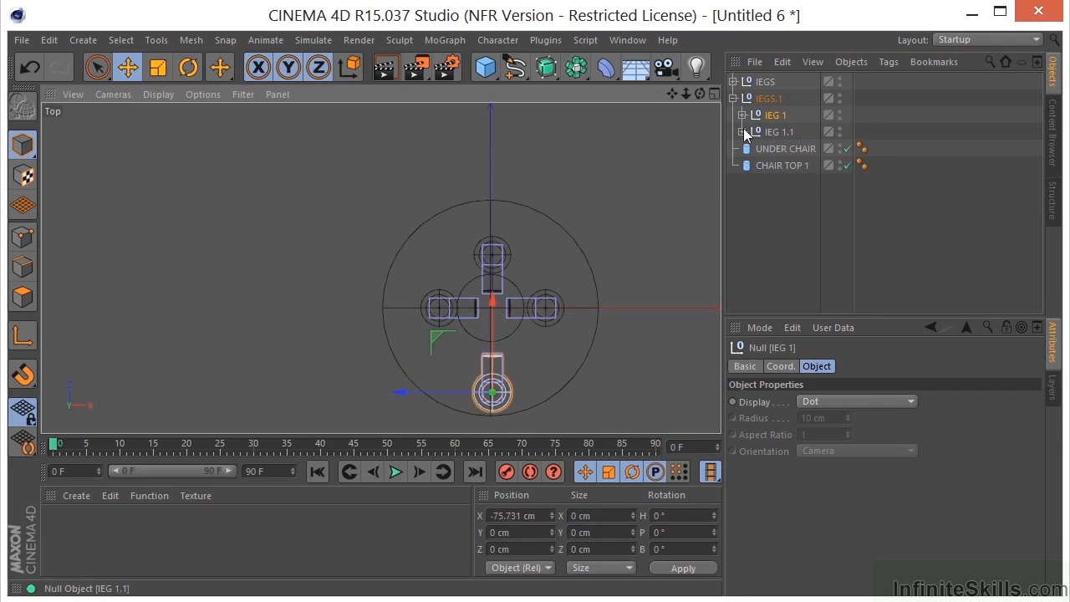
pyautogui.click(773, 131)
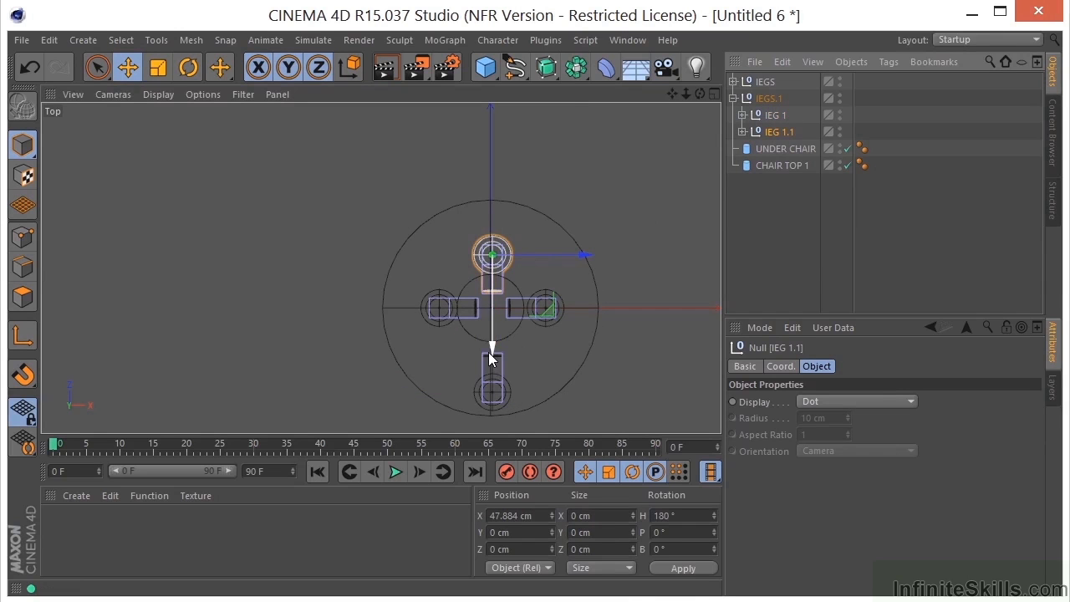
pyautogui.moveTo(492, 348); pyautogui.dragTo(493, 316)
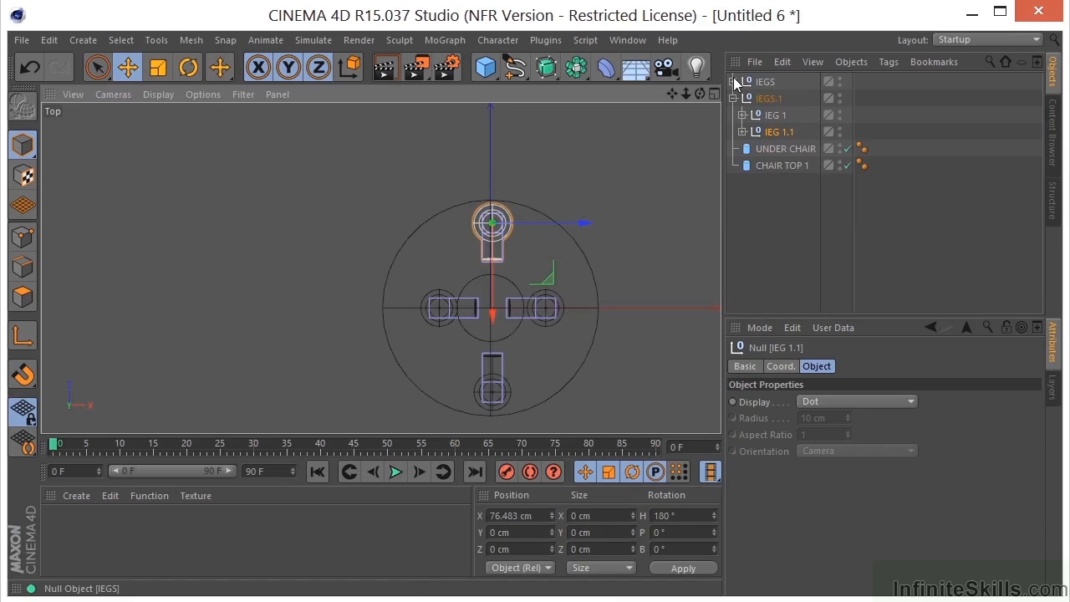
# - Move both legs in the IEGS group outward towards the seat edge, with IEG 1.1 at about X 71.2 cm
pyautogui.click(734, 81)
pyautogui.click(775, 98)
pyautogui.moveTo(525, 308); pyautogui.dragTo(450, 241)
pyautogui.click(779, 114)
pyautogui.middleClick(485, 306)
pyautogui.middleClick(378, 193)
pyautogui.keyDown('alt'); pyautogui.moveTo(427, 280); pyautogui.dragTo(474, 291); pyautogui.keyUp('alt')
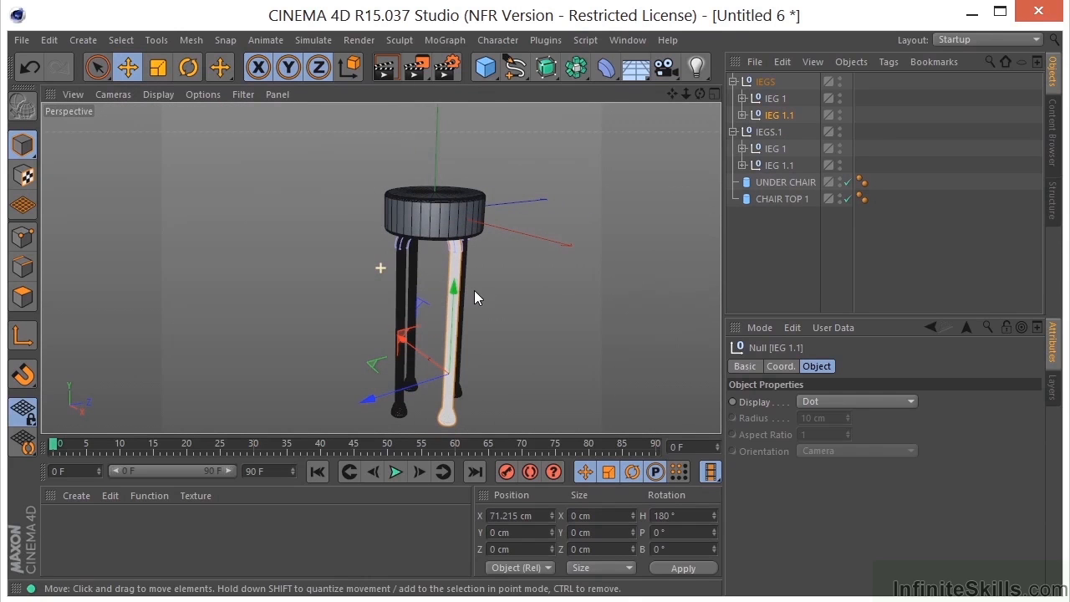
pyautogui.click(732, 81)
pyautogui.click(733, 98)
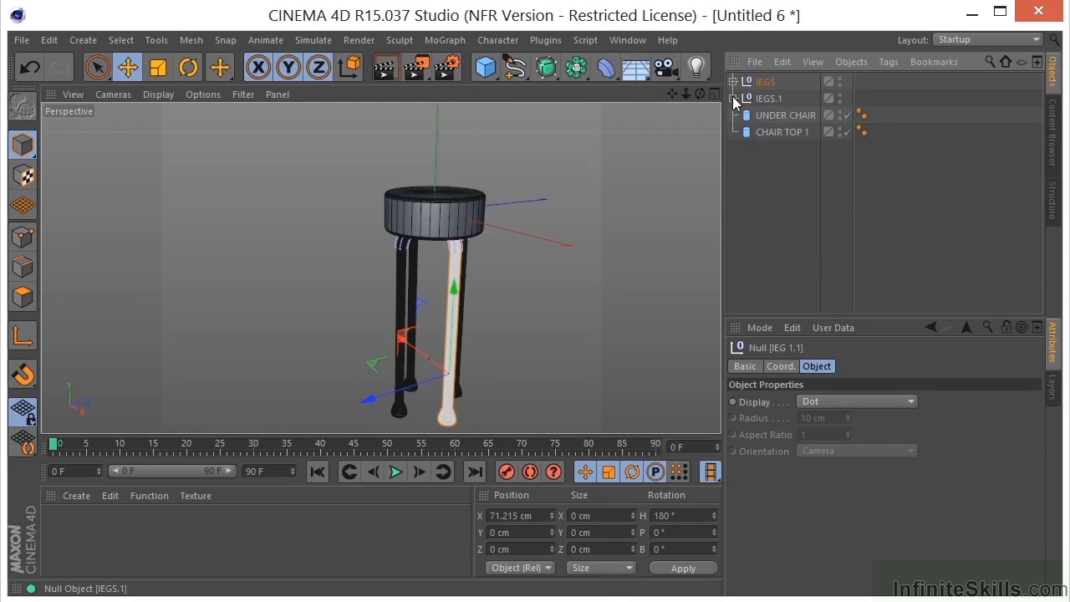
# - Group IEGS and IEGS.1 into a null named CHAIR
pyautogui.moveTo(872, 80); pyautogui.dragTo(726, 103)
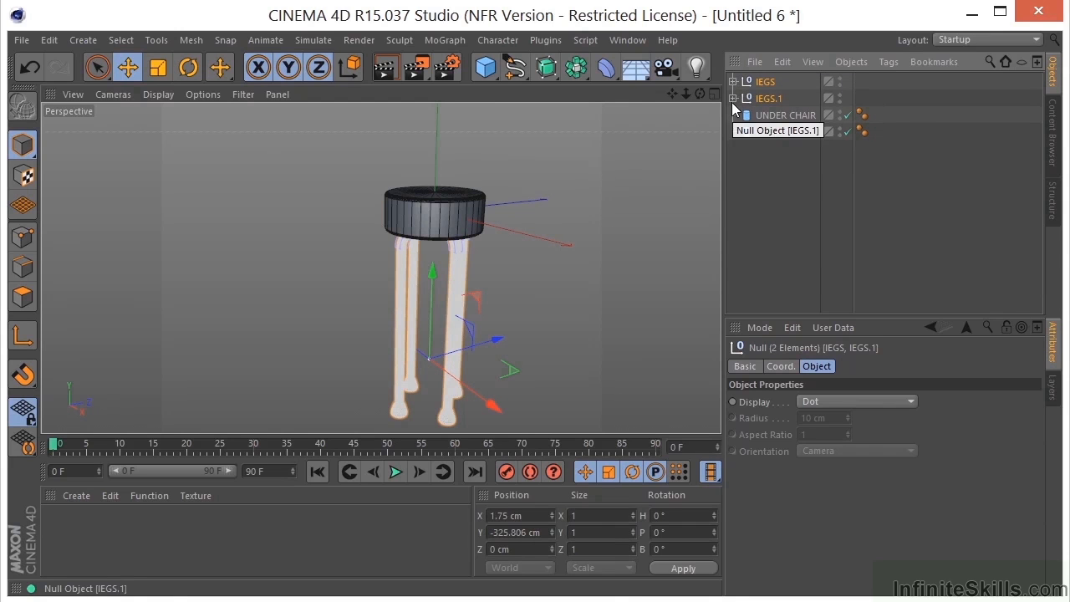
pyautogui.hotkey('alt', 'g')
pyautogui.doubleClick(767, 81)
pyautogui.write('CHAIR')
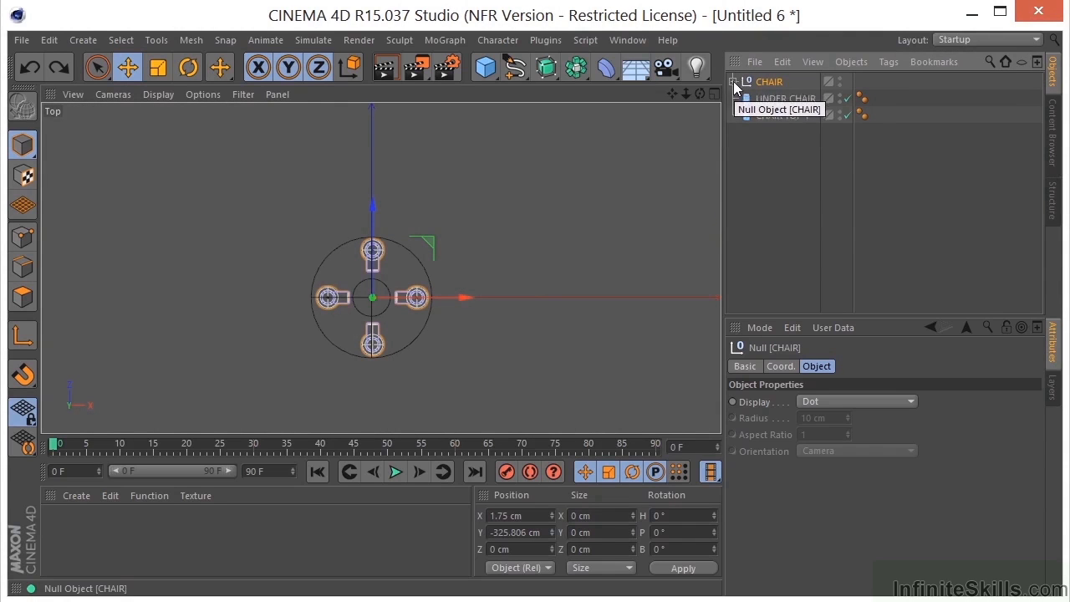
# - Place UNDER CHAIR and CHAIR TOP 1 inside the CHAIR null
pyautogui.click(734, 81)
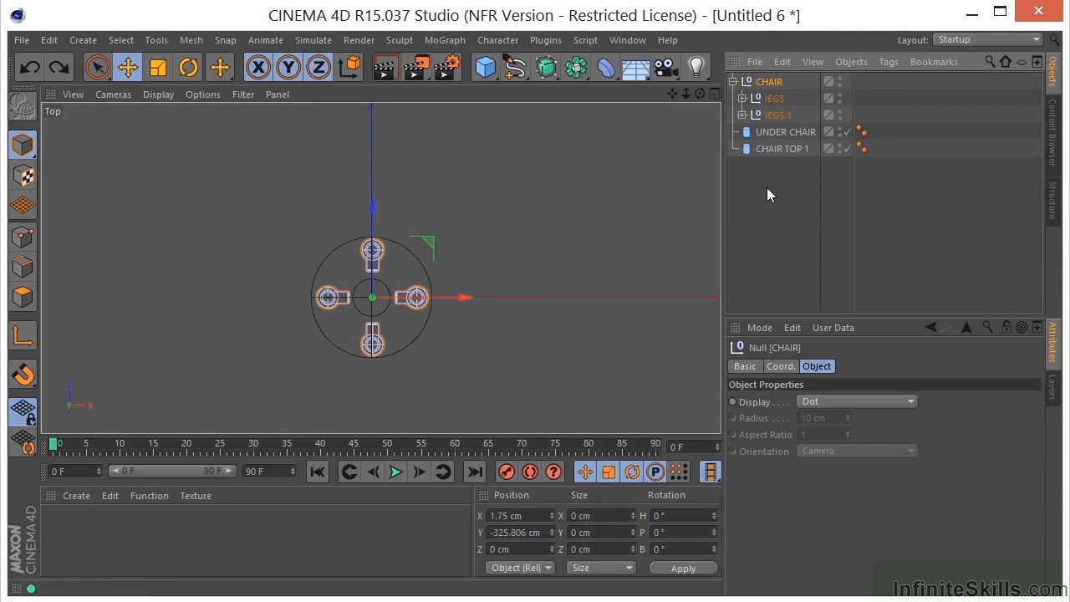
pyautogui.moveTo(767, 187); pyautogui.dragTo(776, 120)
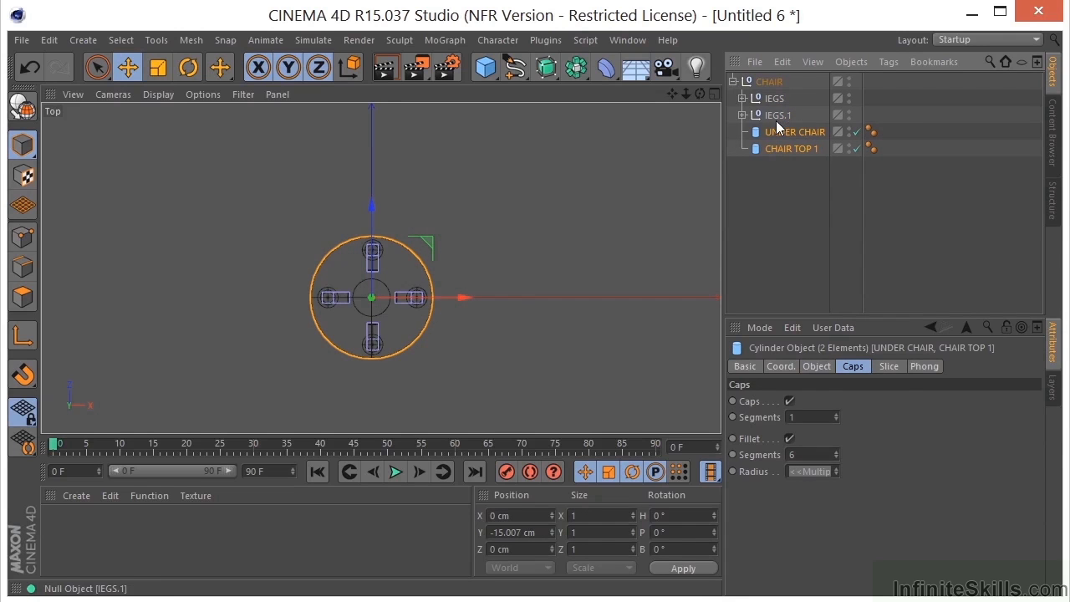
pyautogui.click(732, 81)
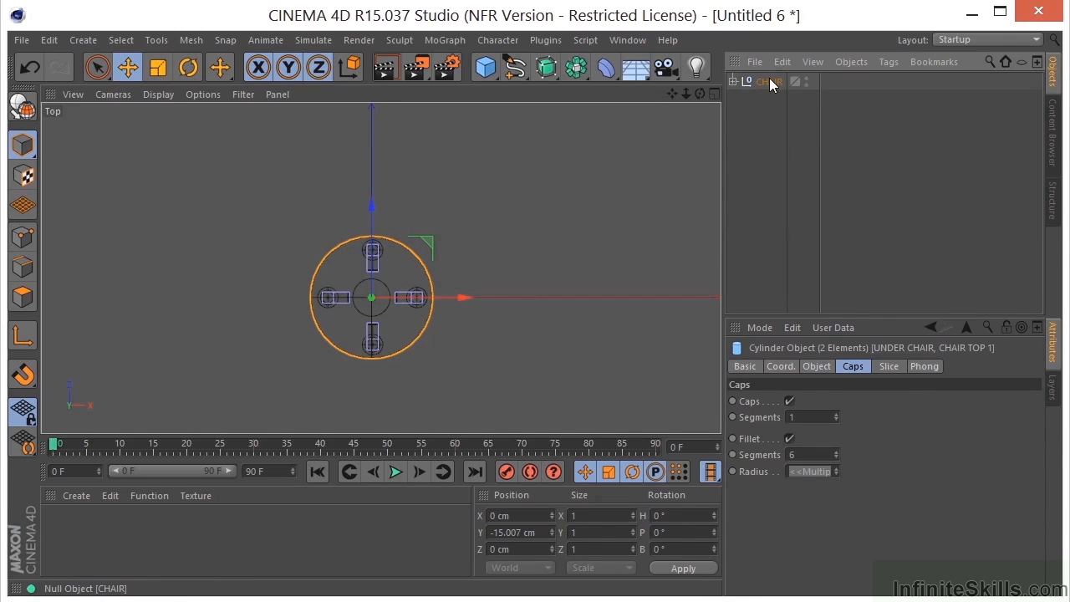
# - Duplicate the CHAIR group and move the copy along X to about 285.5 cm
pyautogui.click(769, 81)
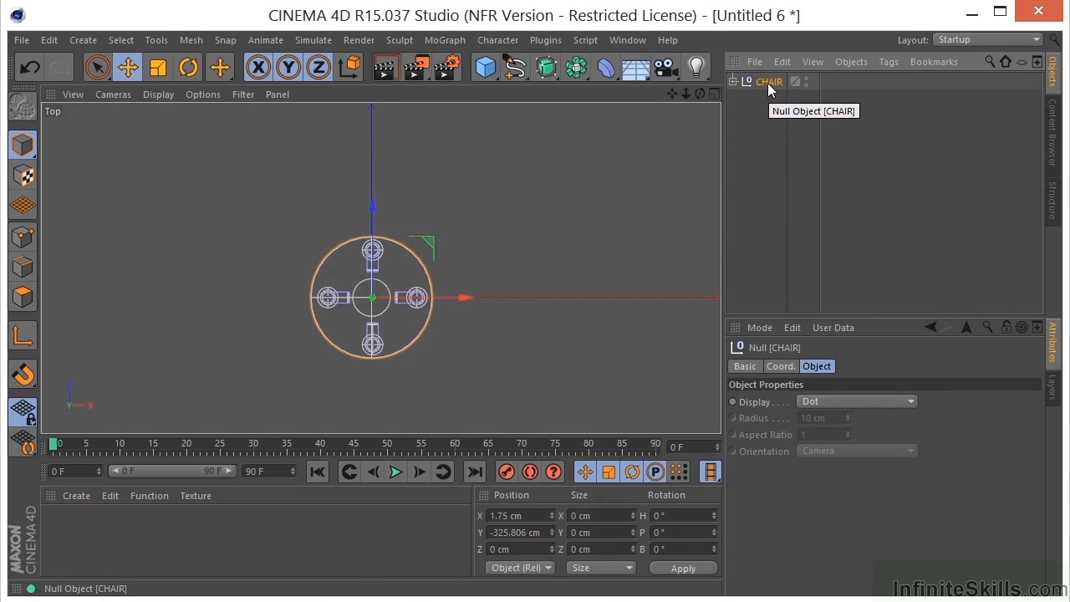
pyautogui.hotkey('ctrl', 'c')
pyautogui.hotkey('ctrl', 'v')
pyautogui.moveTo(464, 298); pyautogui.dragTo(648, 294)
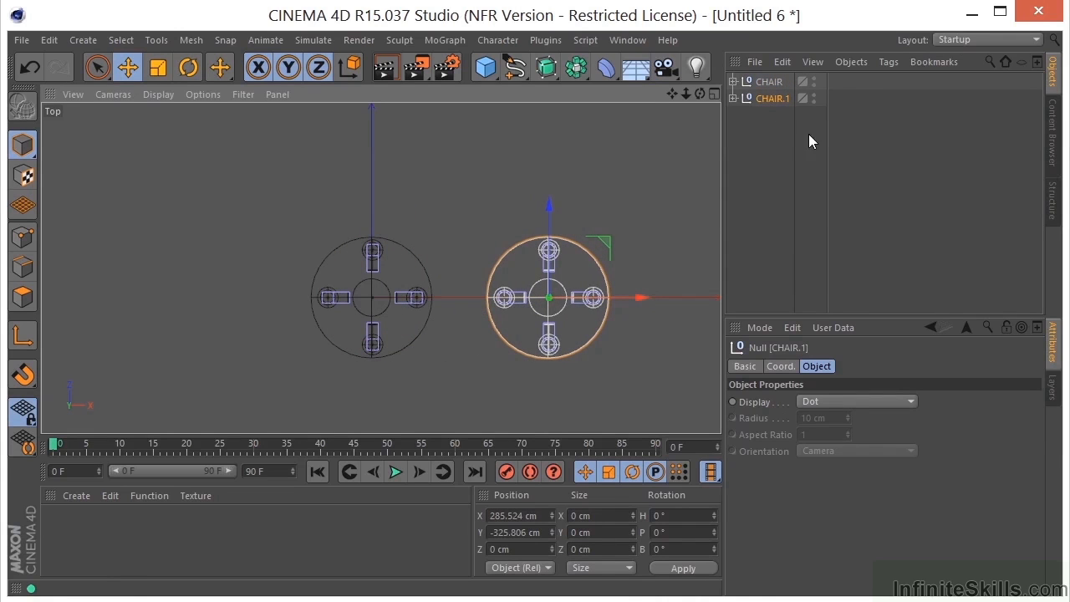
# - Duplicate both chairs together and move the copies along Z to about 279.7 cm, forming a two-by-two arrangement
pyautogui.keyDown('shift'); pyautogui.click(770, 82); pyautogui.keyUp('shift')
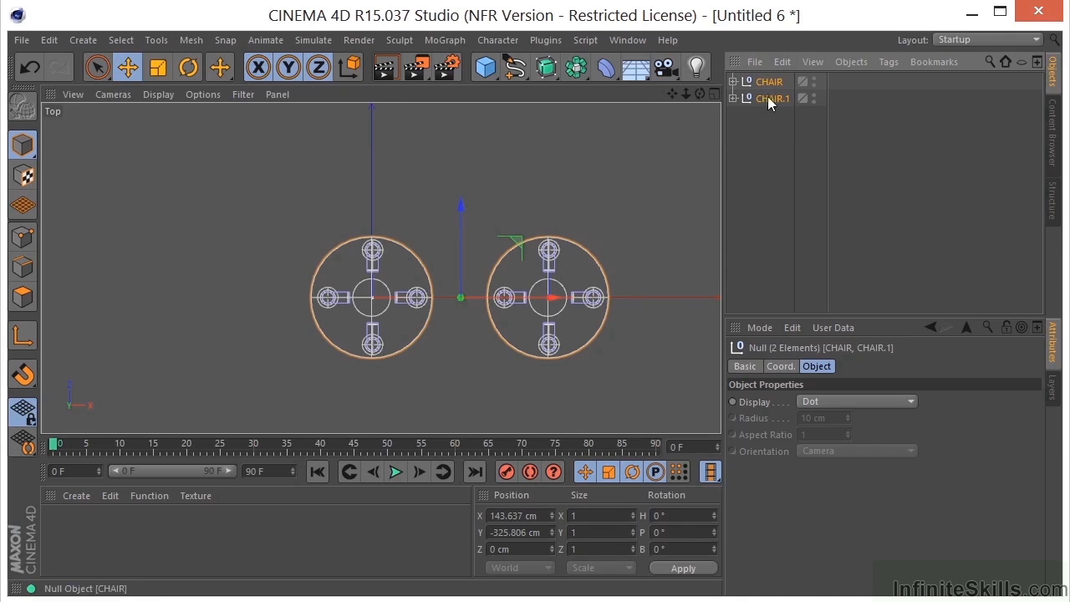
pyautogui.hotkey('ctrl', 'c')
pyautogui.hotkey('ctrl', 'v')
pyautogui.moveTo(472, 211); pyautogui.dragTo(501, 35)
pyautogui.scroll(-3, 639, 109)
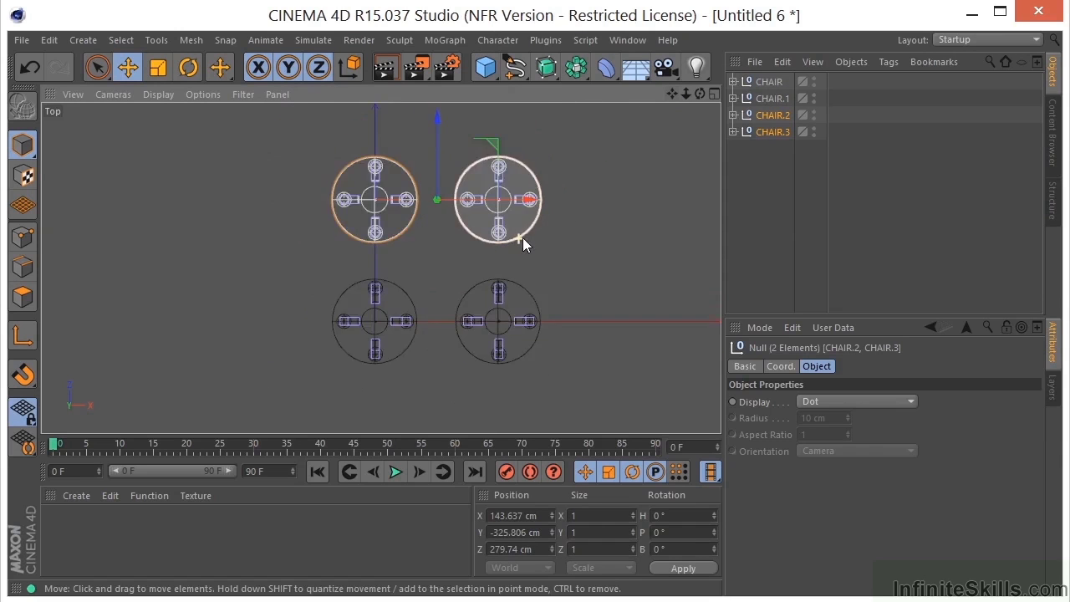
# - Group all four chairs into a null named CHAIRS and check the arrangement in perspective
pyautogui.scroll(-2, 519, 244)
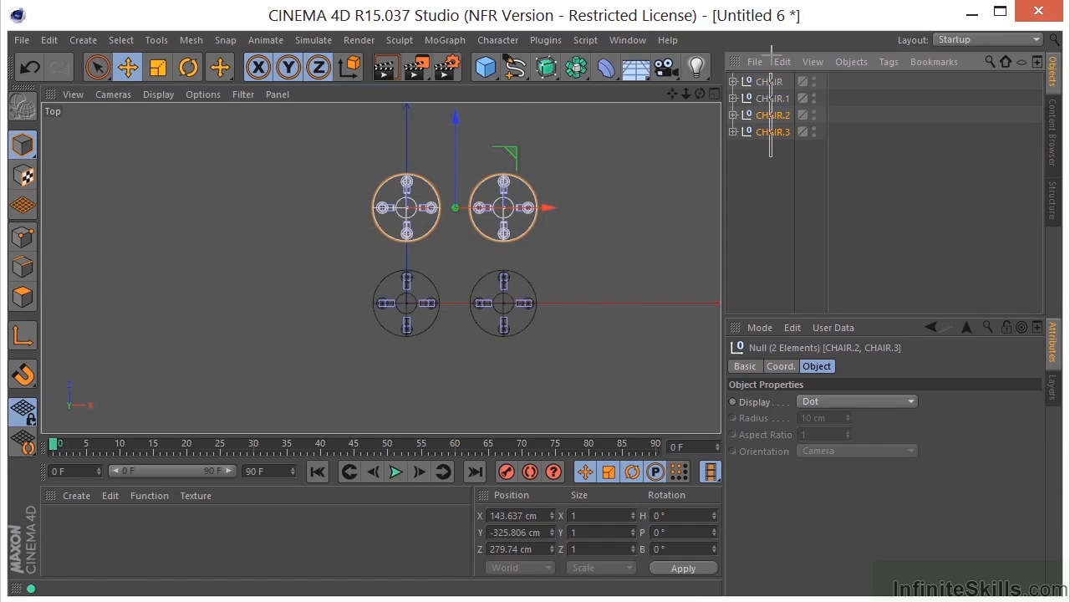
pyautogui.hotkey('ctrl', 'a')
pyautogui.hotkey('alt', 'g')
pyautogui.doubleClick(767, 81)
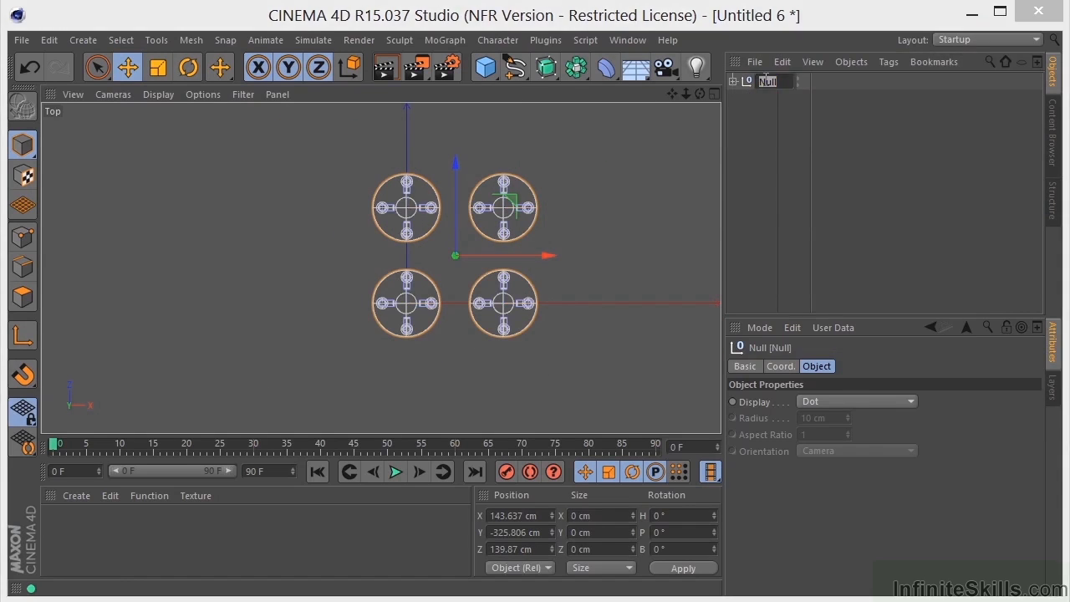
pyautogui.press('Return')
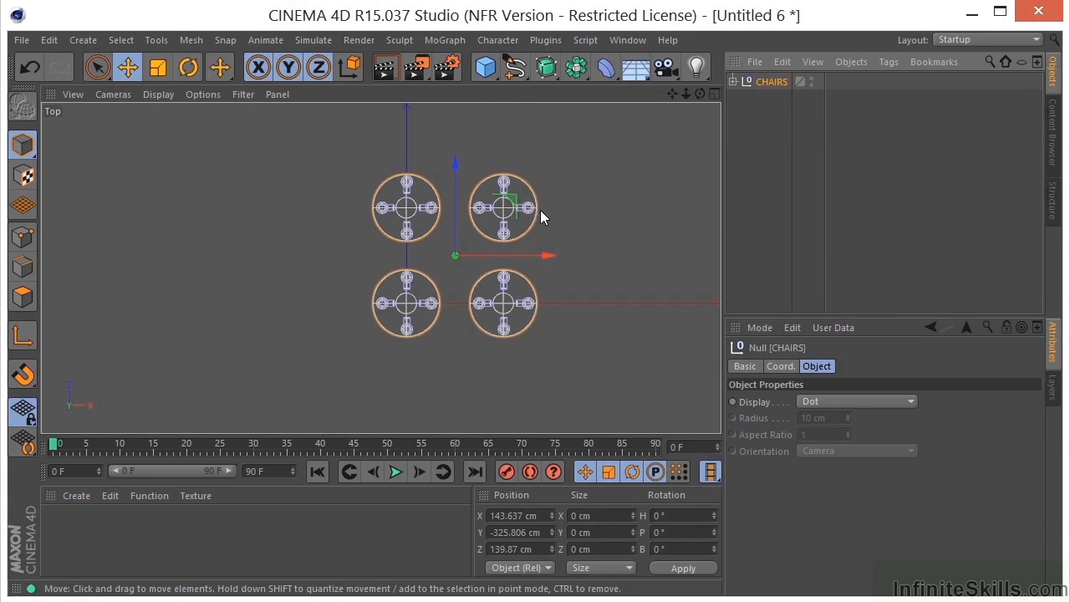
pyautogui.middleClick(488, 191)
pyautogui.press('h')
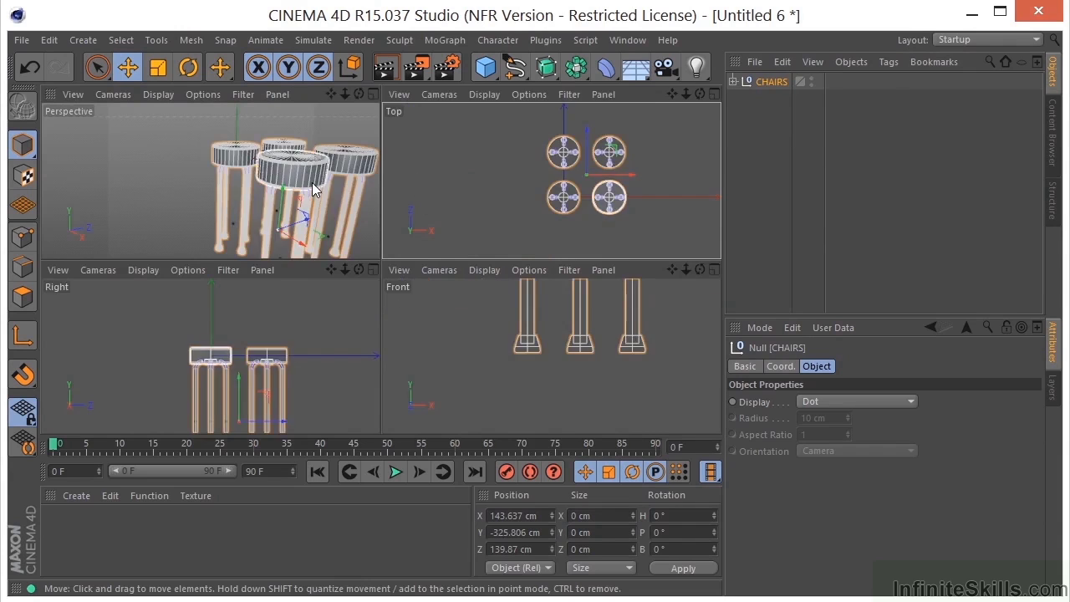
pyautogui.press('F1')
pyautogui.press('h')
pyautogui.scroll(3, 580, 119)
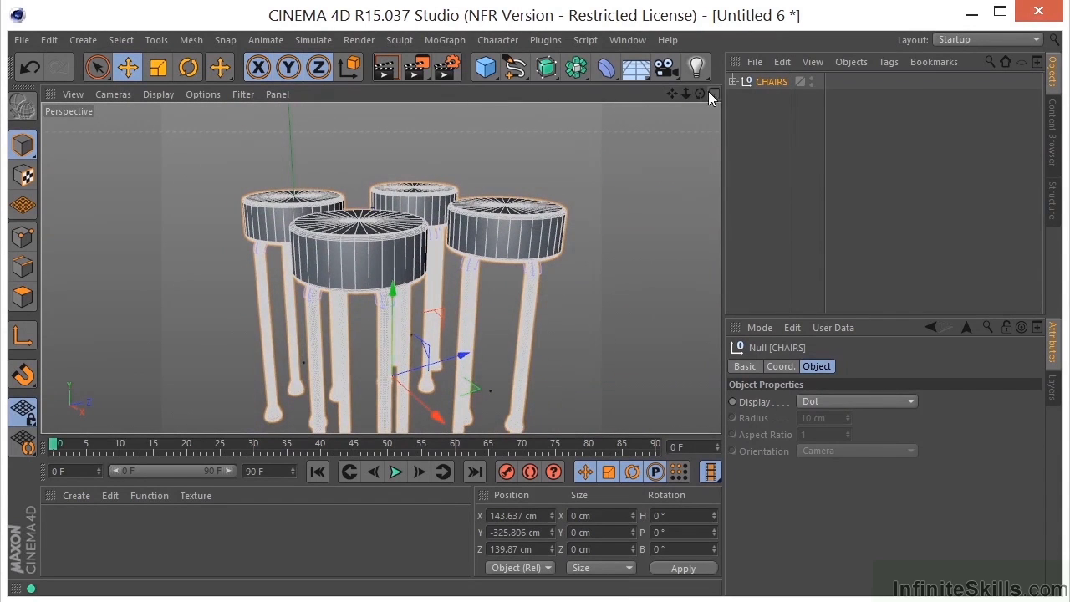
pyautogui.moveTo(685, 95); pyautogui.dragTo(645, 174)
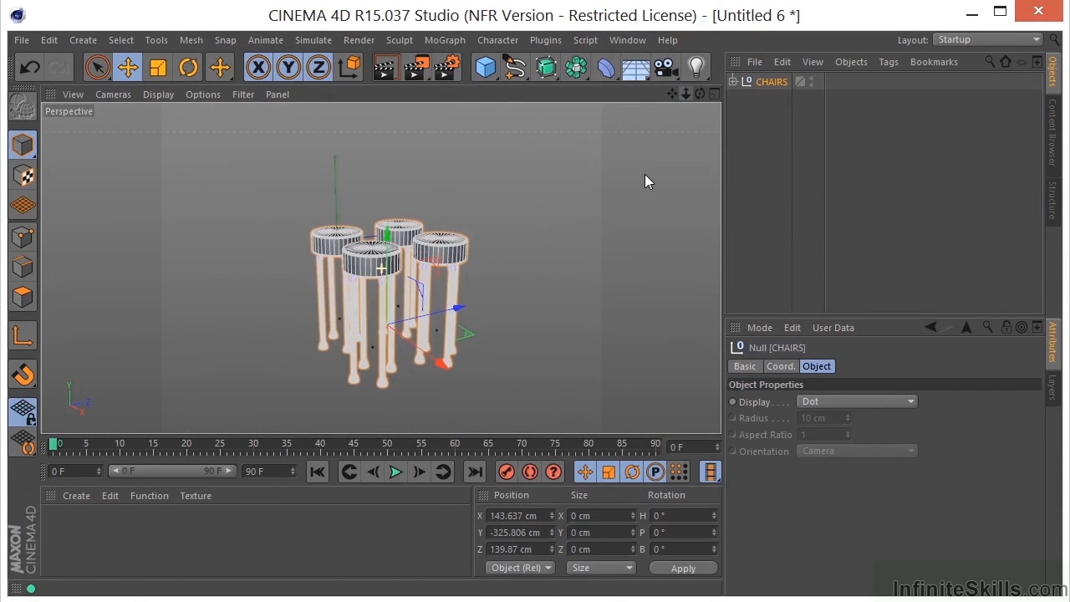
# - Add a Tube primitive to the scene in the top view
pyautogui.middleClick(459, 222)
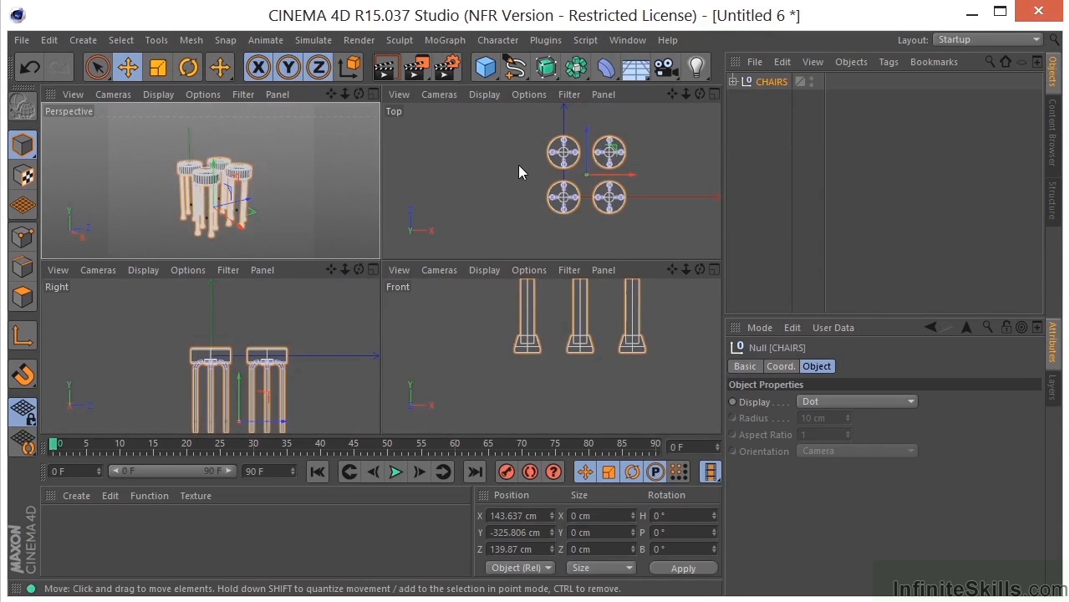
pyautogui.middleClick(519, 164)
pyautogui.click(488, 68)
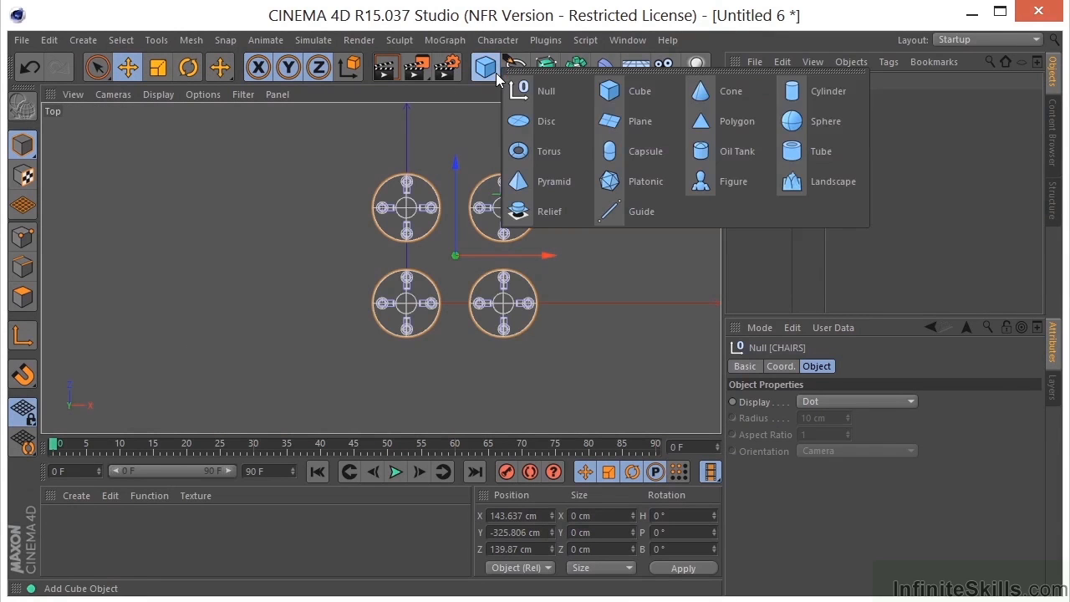
pyautogui.click(804, 142)
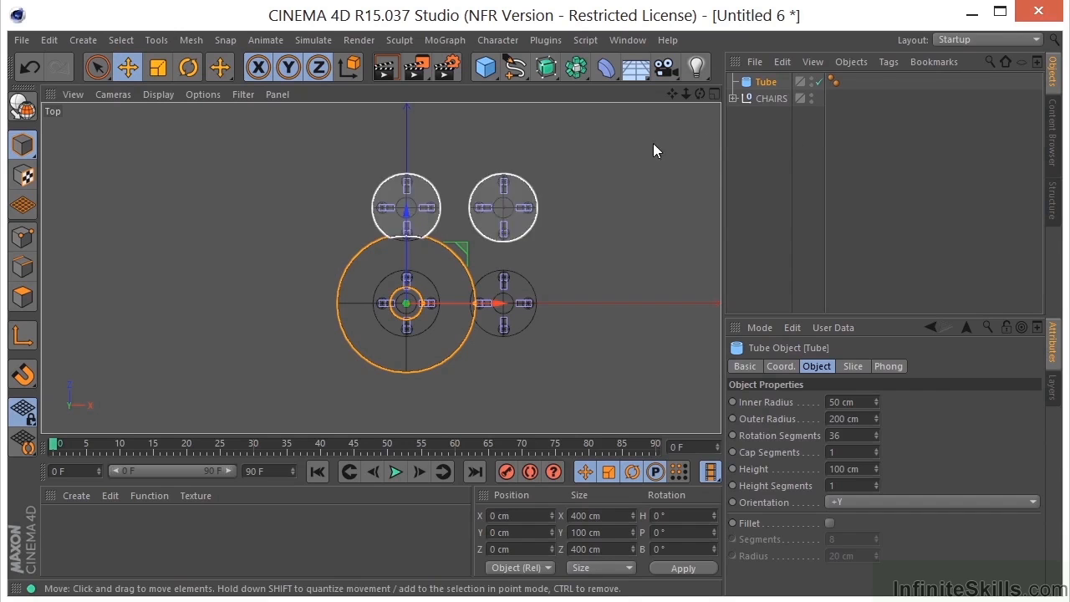
# - Centre the CHAIRS group around the tube at about X 1.8 cm and Z 0.5 cm, and select the tube
pyautogui.click(771, 99)
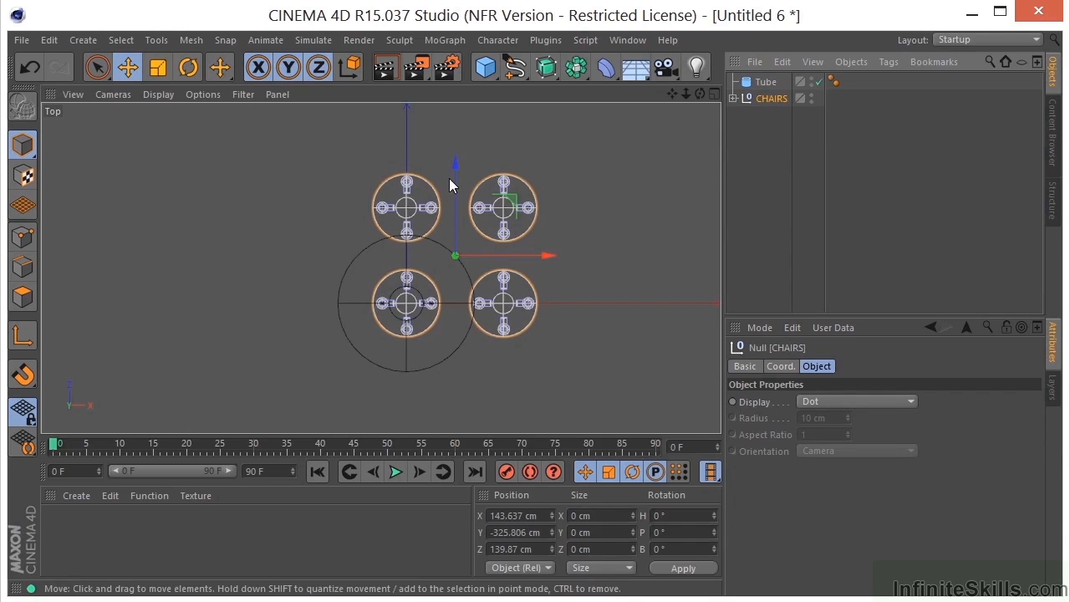
pyautogui.moveTo(456, 160); pyautogui.dragTo(451, 211)
pyautogui.moveTo(542, 305); pyautogui.dragTo(494, 308)
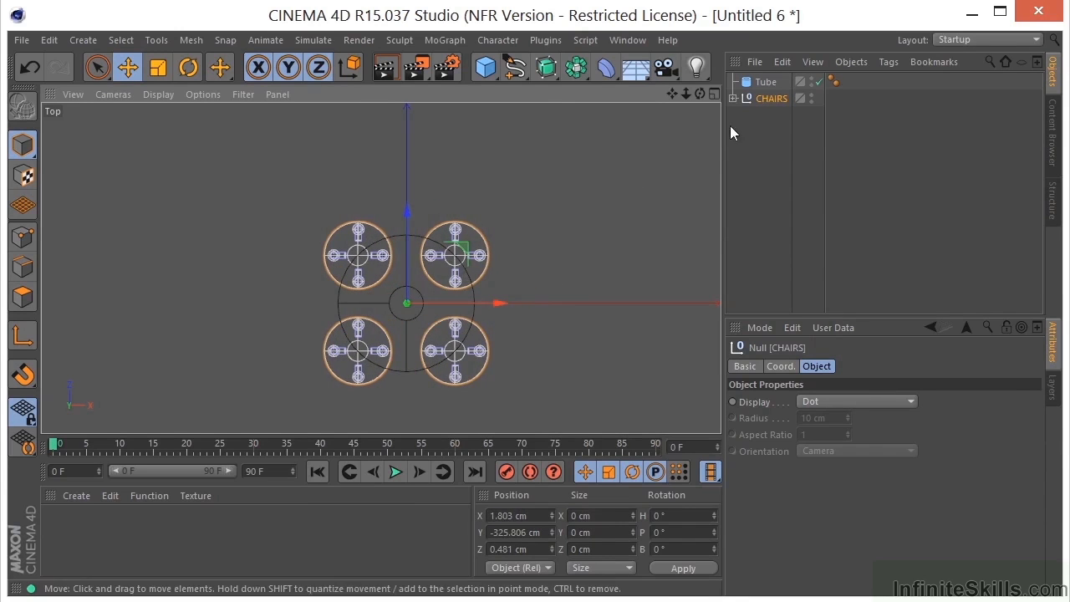
pyautogui.click(767, 82)
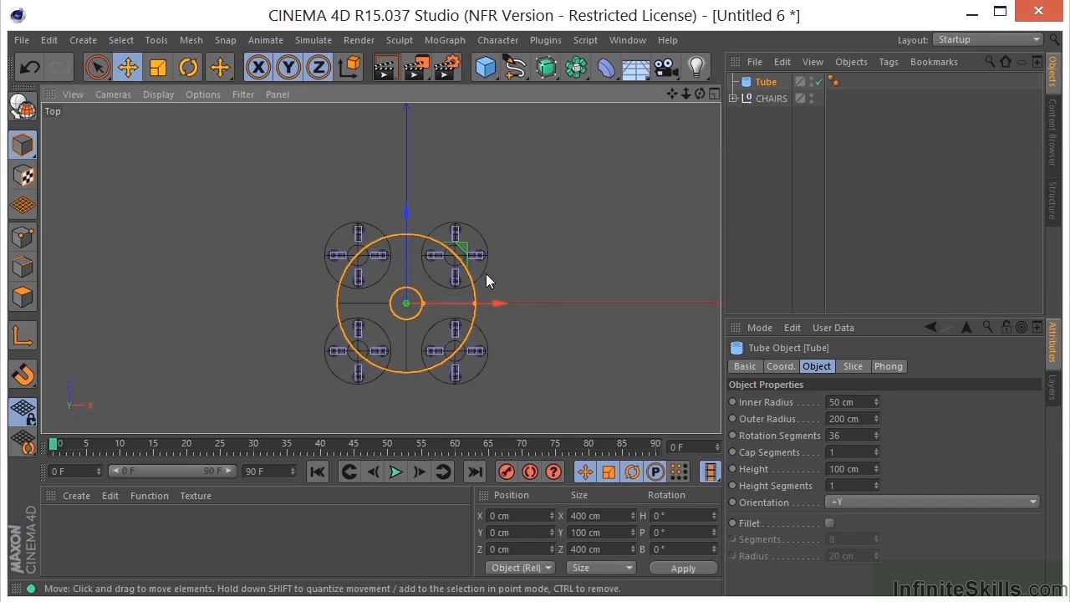
# - Scale the tube uniformly to about 790 cm across and 197.5 cm high, and show it in the perspective view
pyautogui.click(157, 68)
pyautogui.moveTo(211, 296); pyautogui.dragTo(774, 44)
pyautogui.middleClick(498, 223)
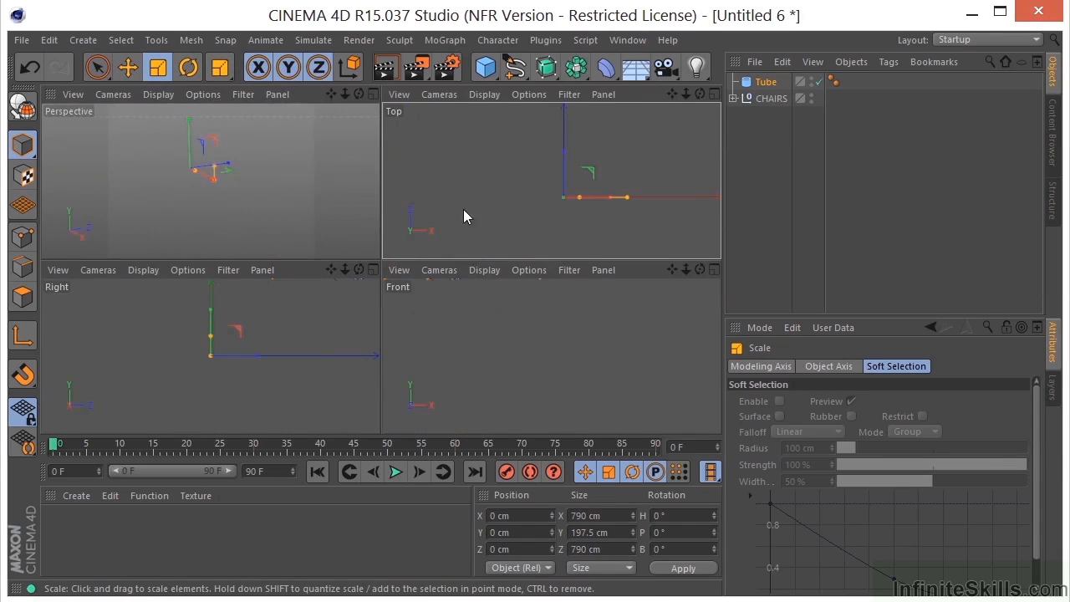
pyautogui.middleClick(201, 221)
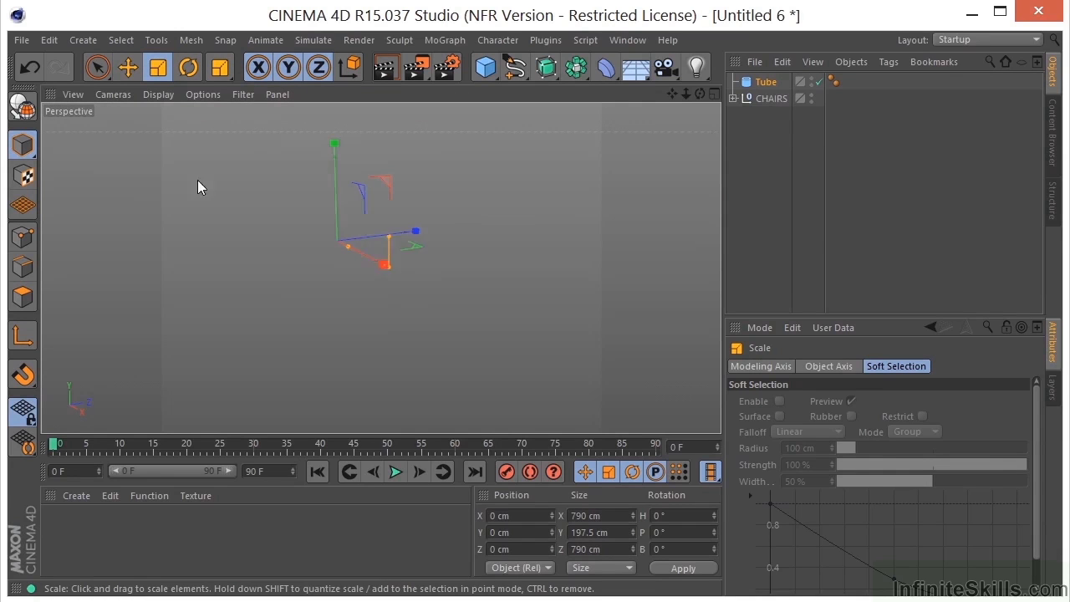
# - Set the tube's outer radius to 344 cm and its height to 47.5 cm to form a flat tabletop
pyautogui.click(764, 84)
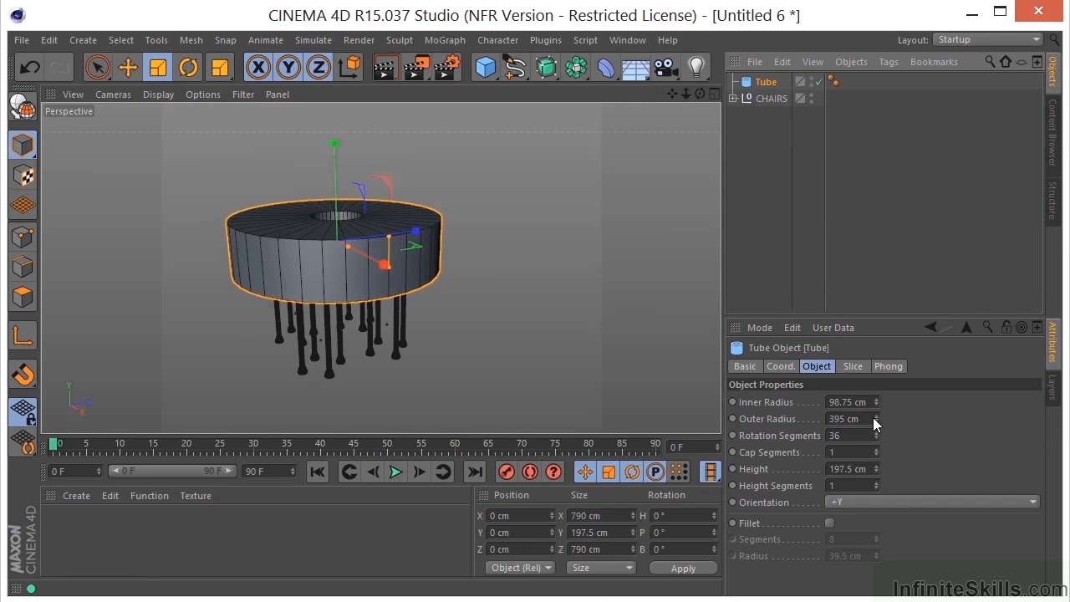
pyautogui.moveTo(873, 417); pyautogui.dragTo(882, 463)
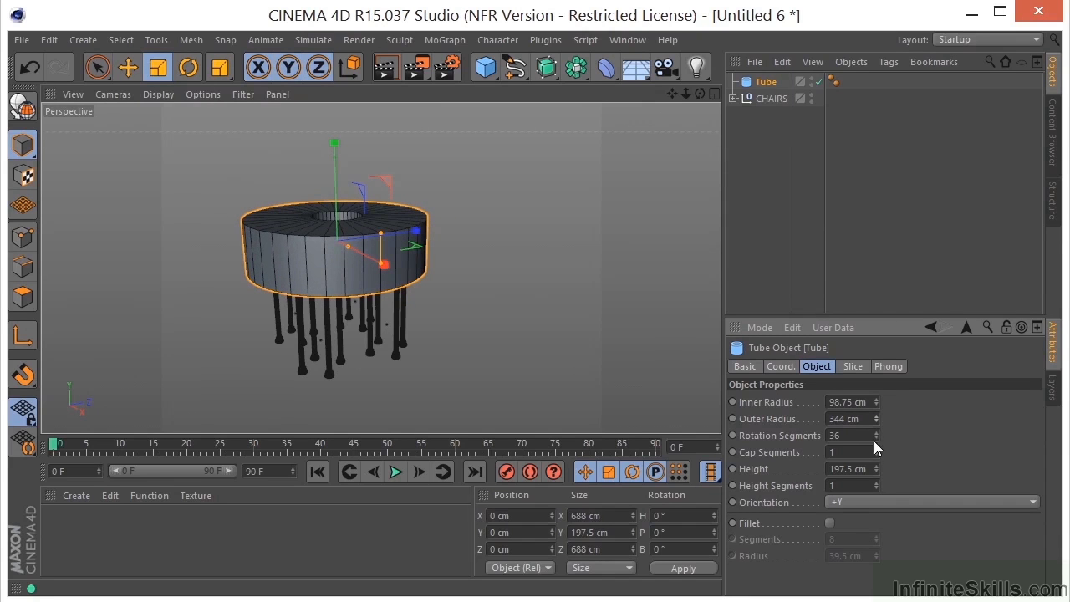
pyautogui.moveTo(875, 474); pyautogui.dragTo(875, 560)
# - Raise the tube along Y to about 112.1 cm so it sits above the chair seats
pyautogui.scroll(3, 481, 261)
pyautogui.press('e')
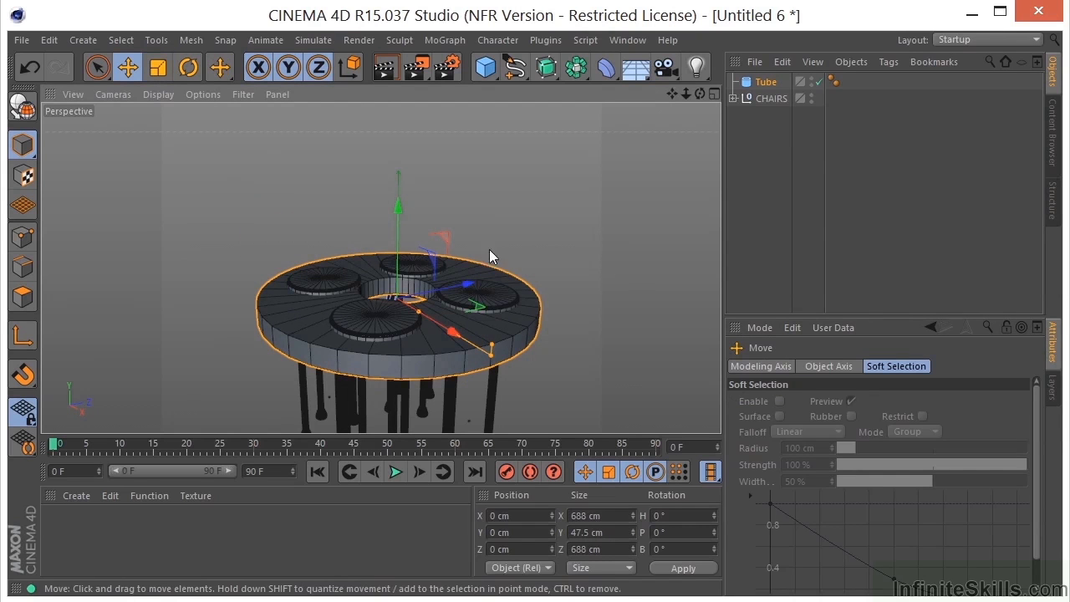
pyautogui.moveTo(399, 208); pyautogui.dragTo(411, 163)
pyautogui.keyDown('alt'); pyautogui.moveTo(611, 201); pyautogui.dragTo(481, 345); pyautogui.keyUp('alt')
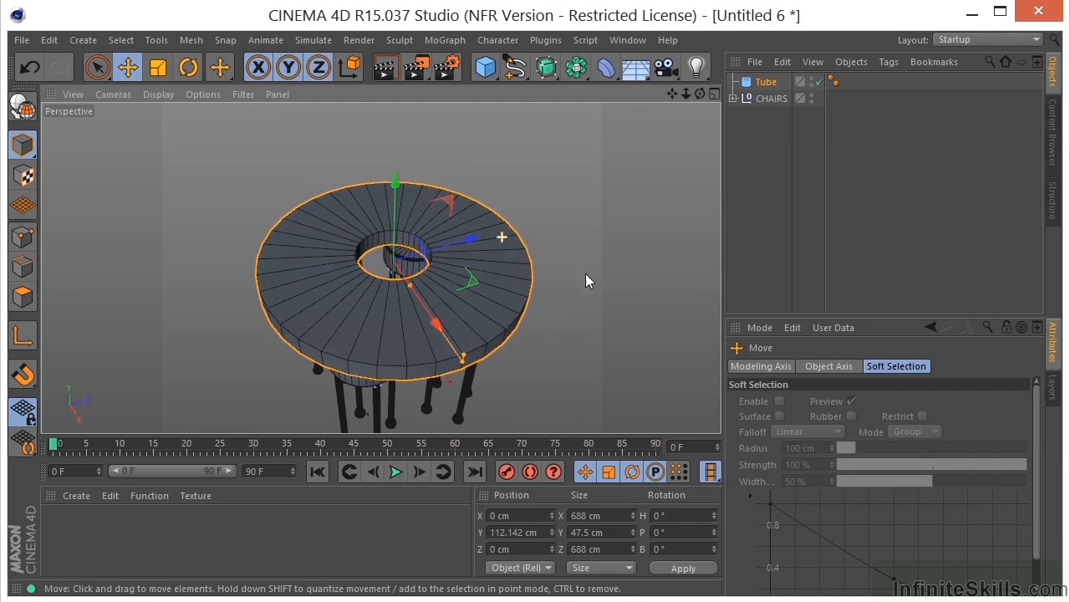
# - Narrow the tabletop's centre hole to an inner radius of 42 cm and inspect it from above and below
pyautogui.click(765, 83)
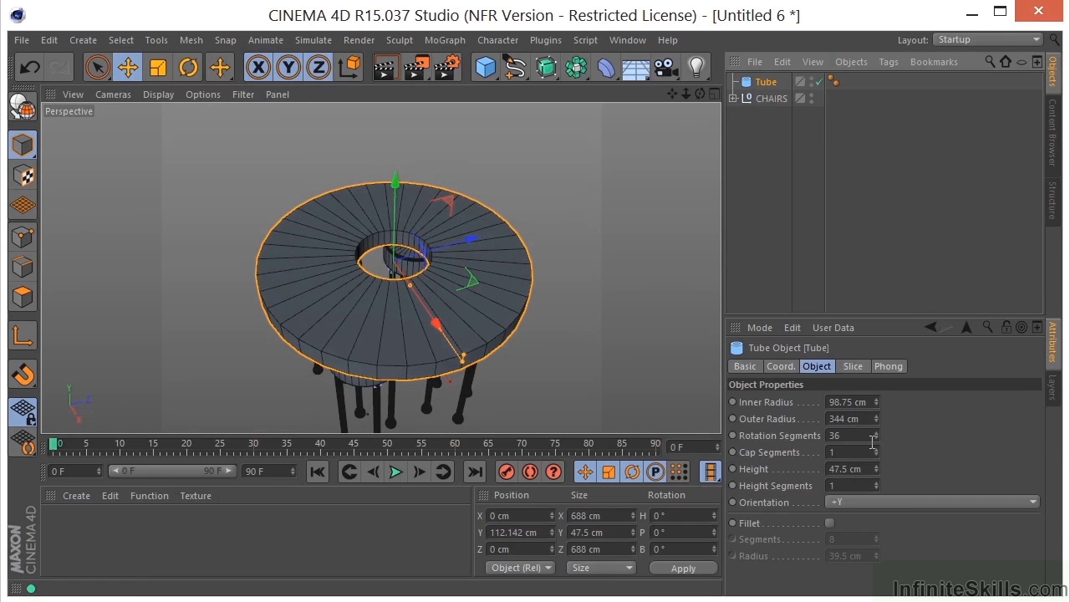
pyautogui.moveTo(877, 403); pyautogui.dragTo(866, 498)
pyautogui.keyDown('alt'); pyautogui.moveTo(552, 334); pyautogui.dragTo(477, 342); pyautogui.keyUp('alt')
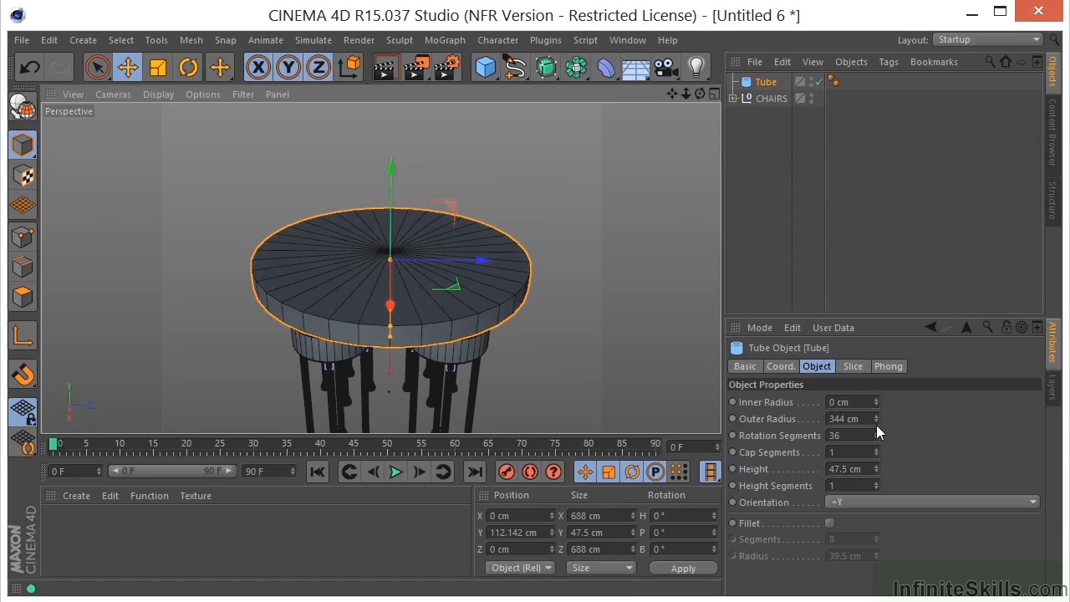
pyautogui.moveTo(878, 401); pyautogui.dragTo(869, 412)
pyautogui.scroll(5, 400, 210)
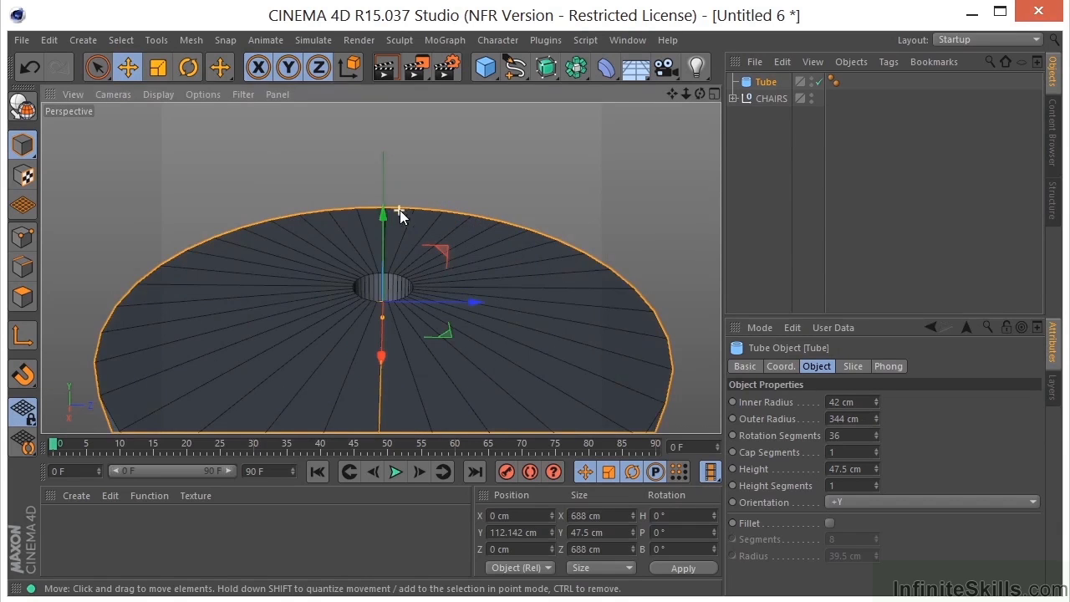
pyautogui.keyDown('alt'); pyautogui.moveTo(547, 198); pyautogui.dragTo(455, 157); pyautogui.keyUp('alt')
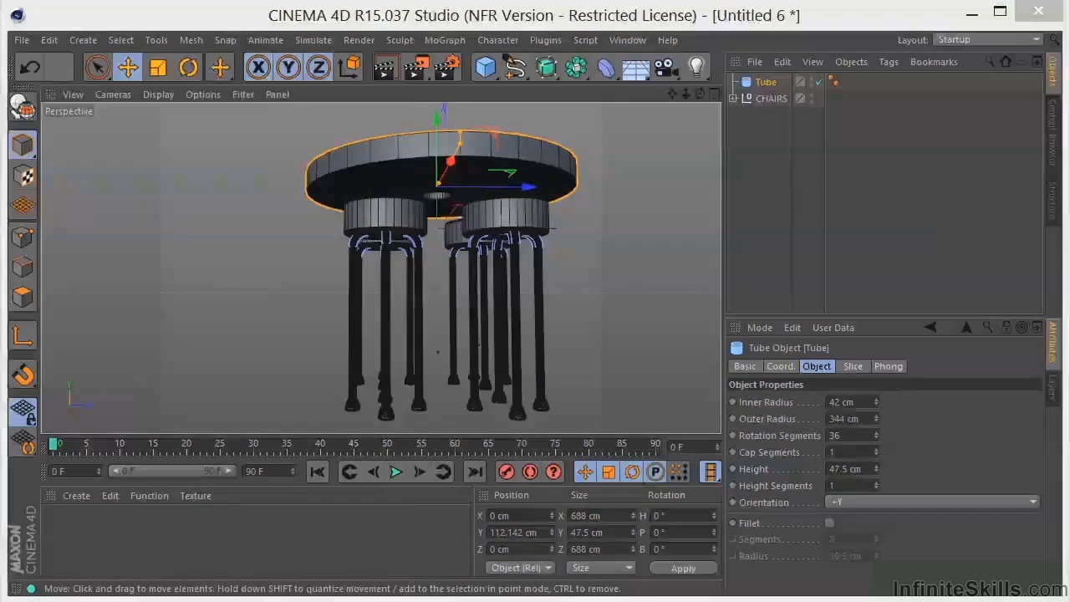
# - Check the table's centre pole in the reference photo and add a Cylinder primitive for it
pyautogui.hotkey('alt', 'Tab')
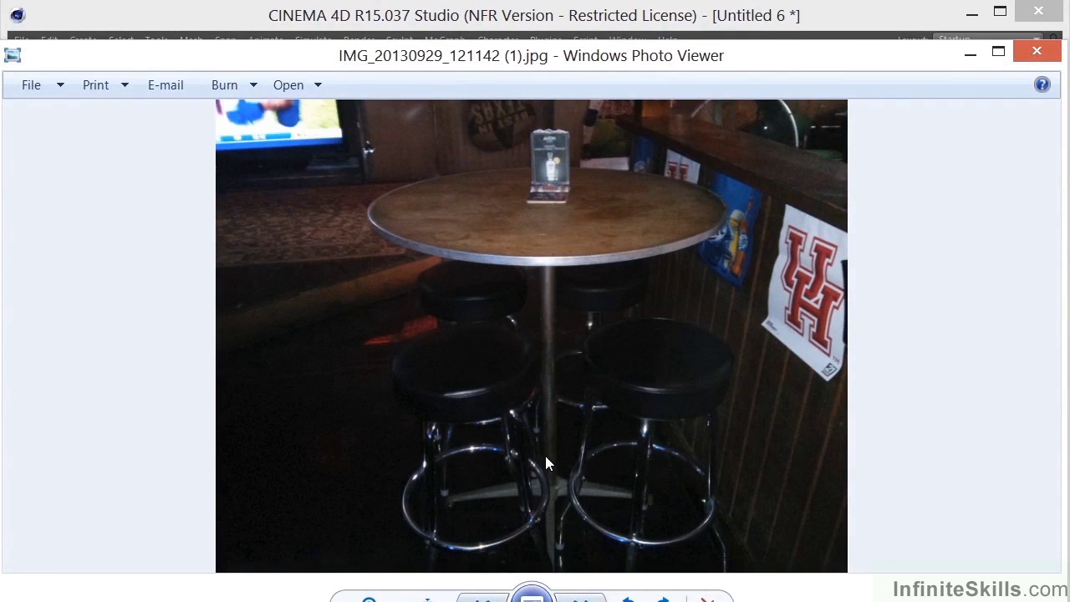
pyautogui.hotkey('alt', 'Tab')
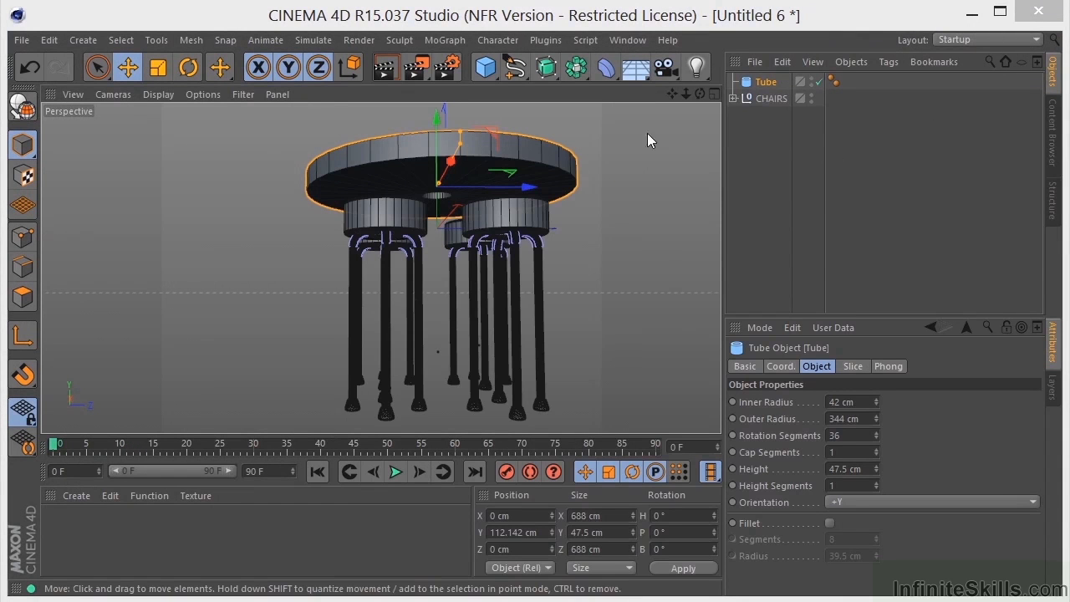
pyautogui.keyDown('alt'); pyautogui.moveTo(481, 214); pyautogui.dragTo(475, 320); pyautogui.keyUp('alt')
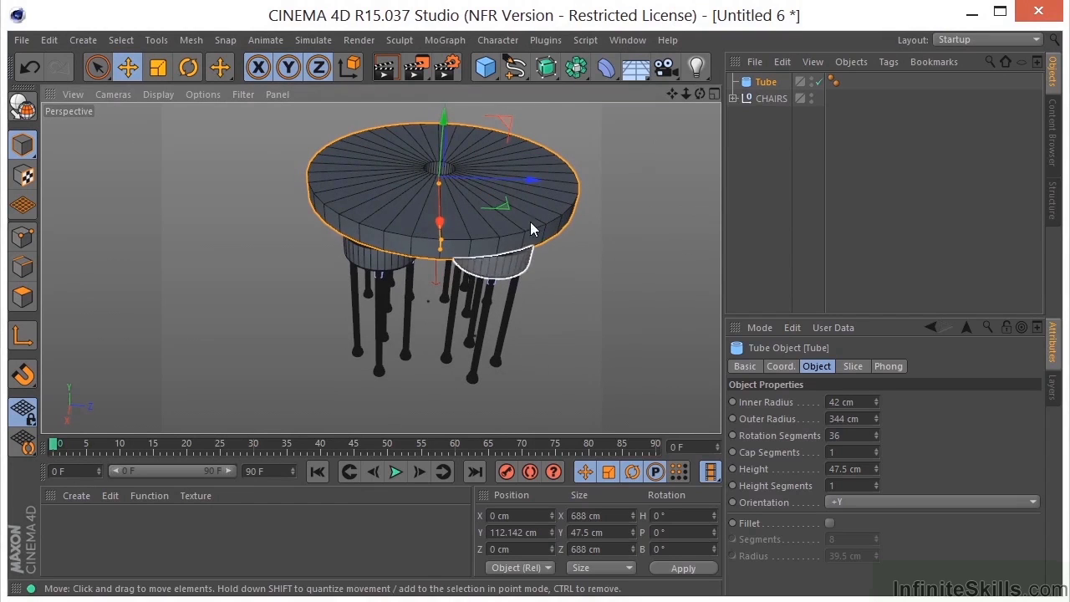
pyautogui.click(485, 67)
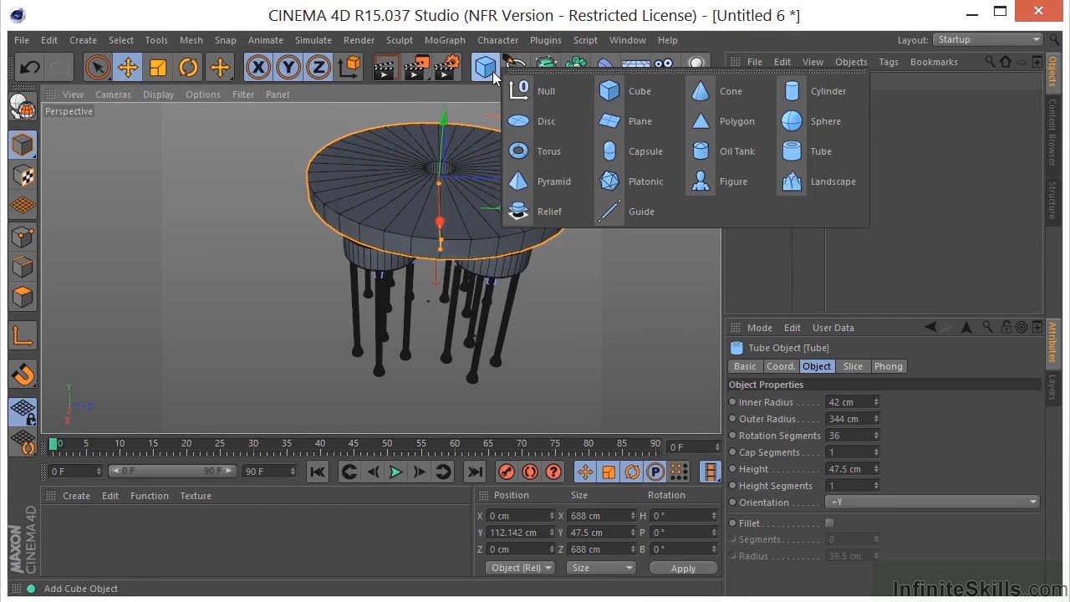
pyautogui.click(818, 99)
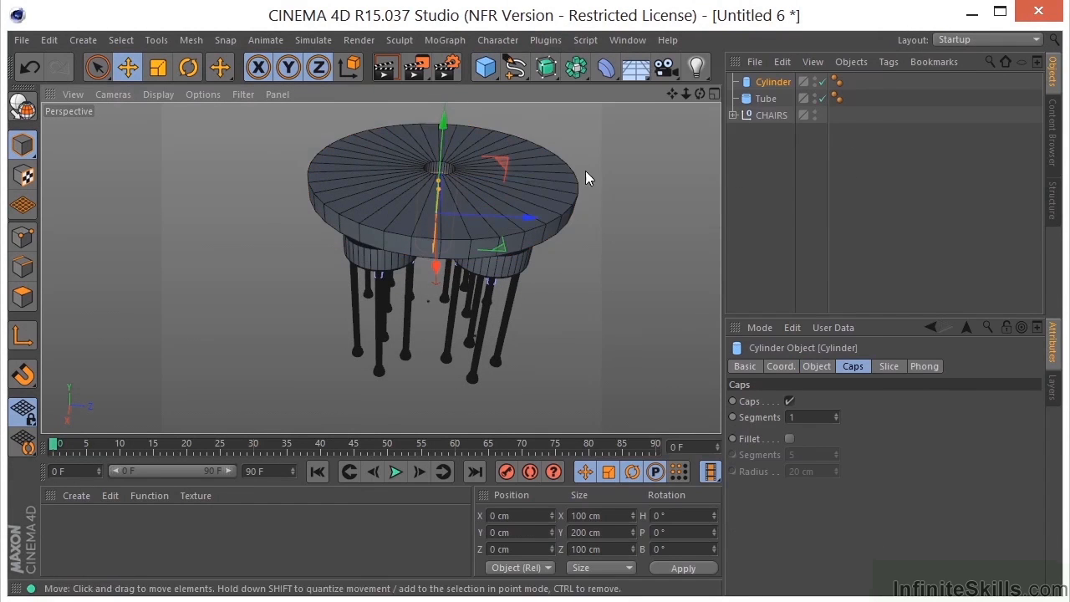
# - Set the cylinder's radius to 39 cm in the top view so it fits the tabletop's centre hole
pyautogui.middleClick(462, 232)
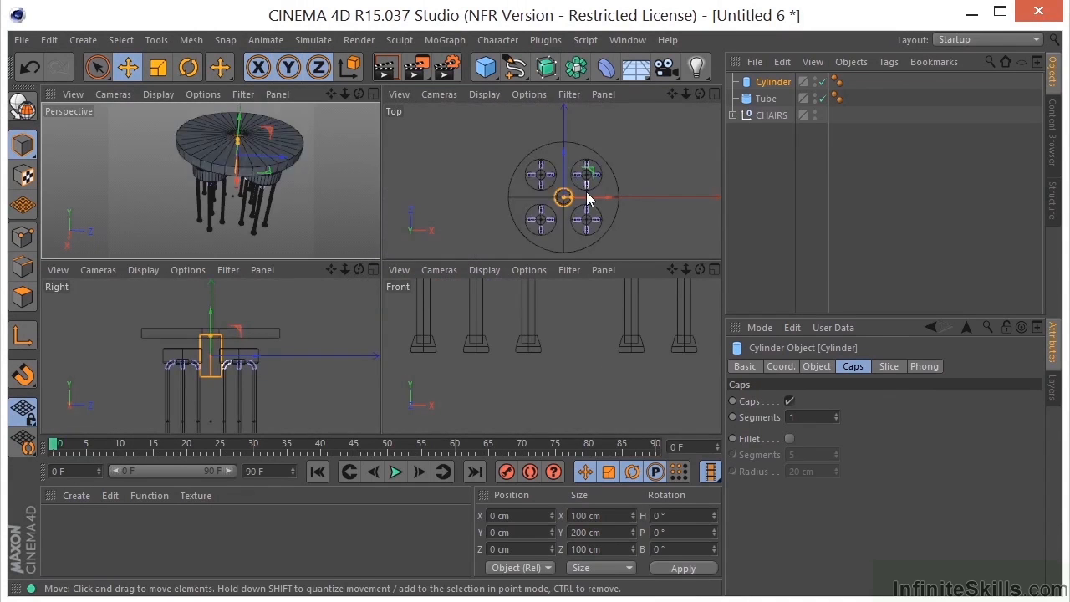
pyautogui.middleClick(585, 194)
pyautogui.scroll(4, 398, 300)
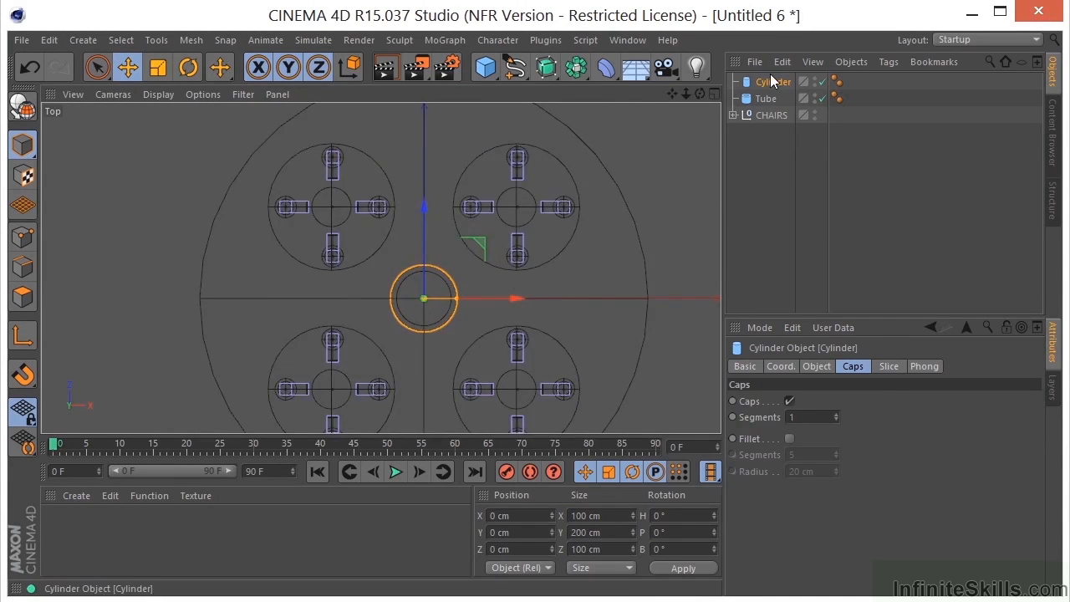
pyautogui.click(819, 366)
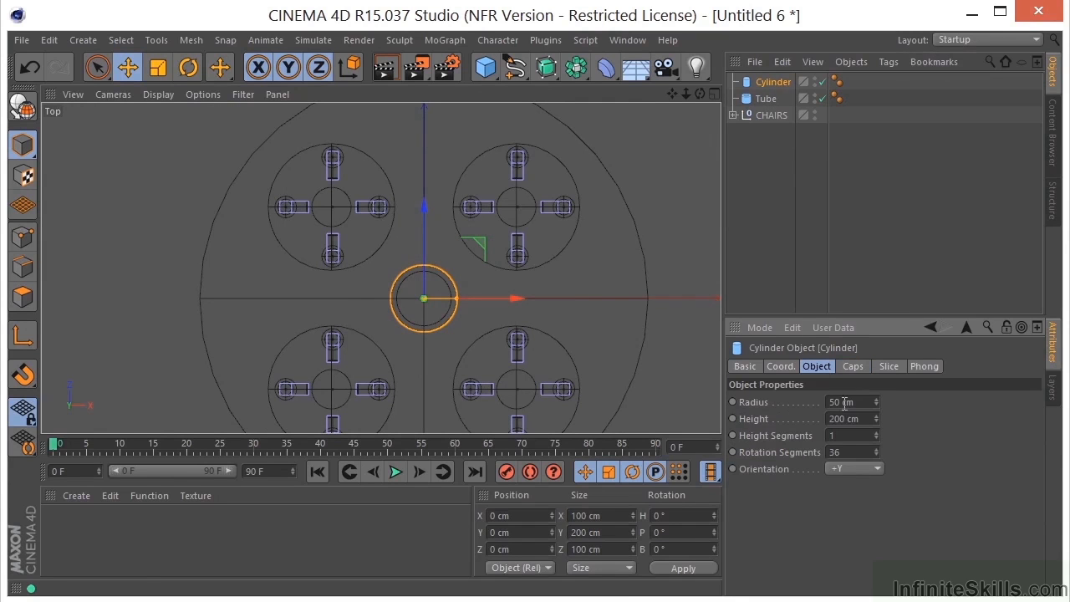
pyautogui.moveTo(876, 401)
pyautogui.mouseDown()
pyautogui.moveTo(874, 390)
pyautogui.moveTo(868, 408)
pyautogui.mouseUp()
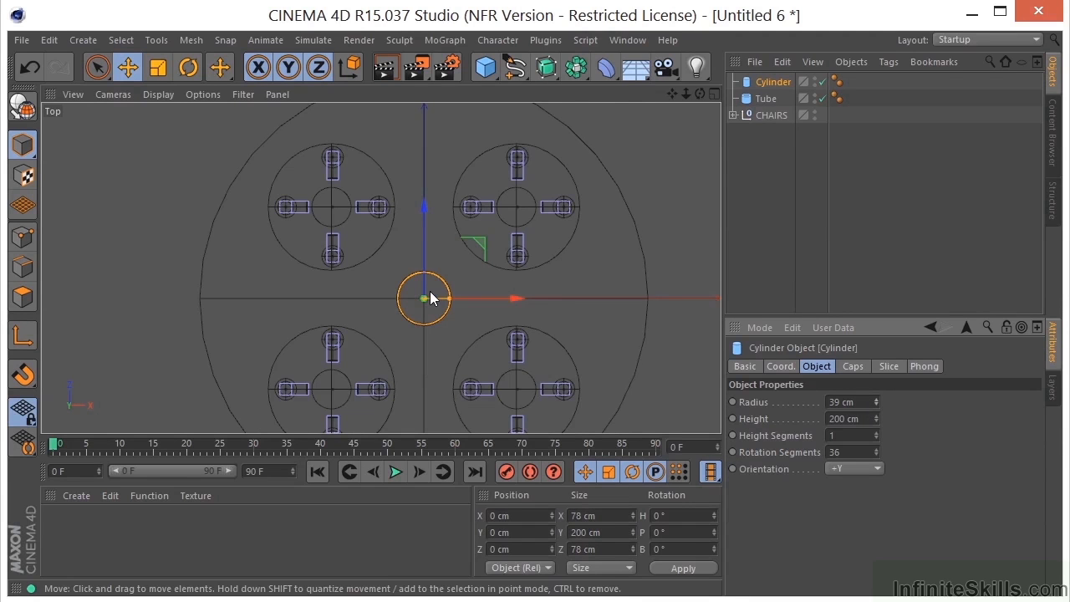
# - Set the cylinder's height to 1000 cm, working in the perspective view
pyautogui.middleClick(496, 266)
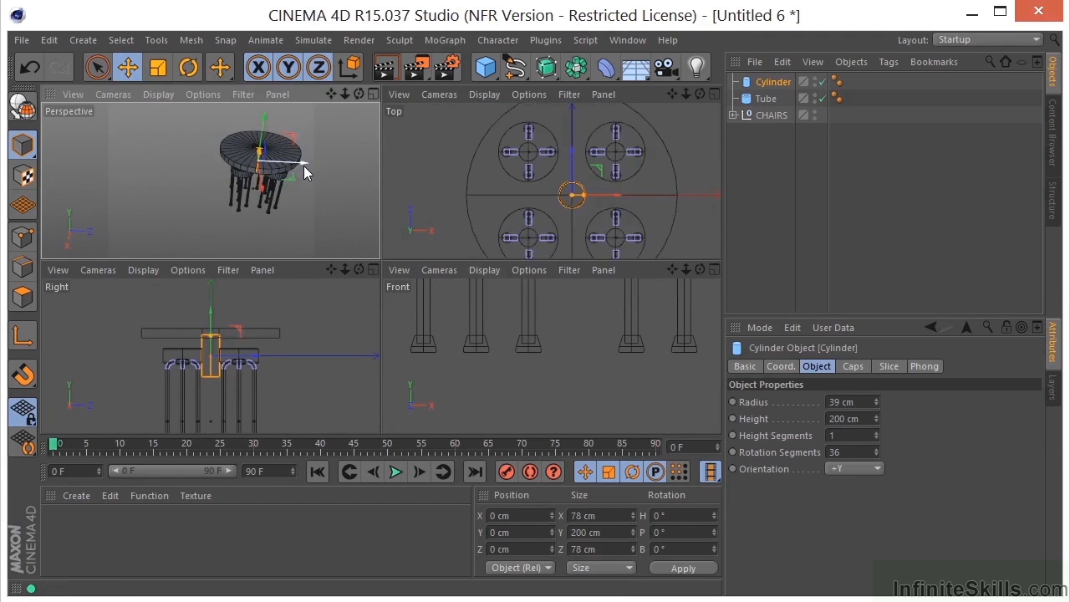
pyautogui.middleClick(304, 166)
pyautogui.keyDown('alt'); pyautogui.moveTo(617, 245); pyautogui.dragTo(561, 162); pyautogui.keyUp('alt')
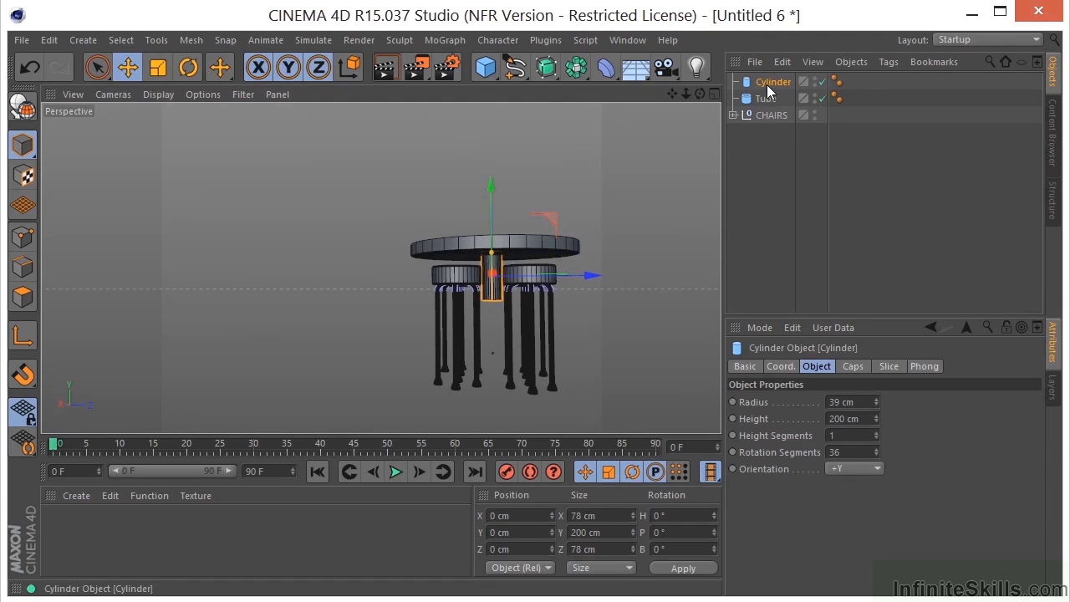
pyautogui.moveTo(873, 415); pyautogui.dragTo(885, 33)
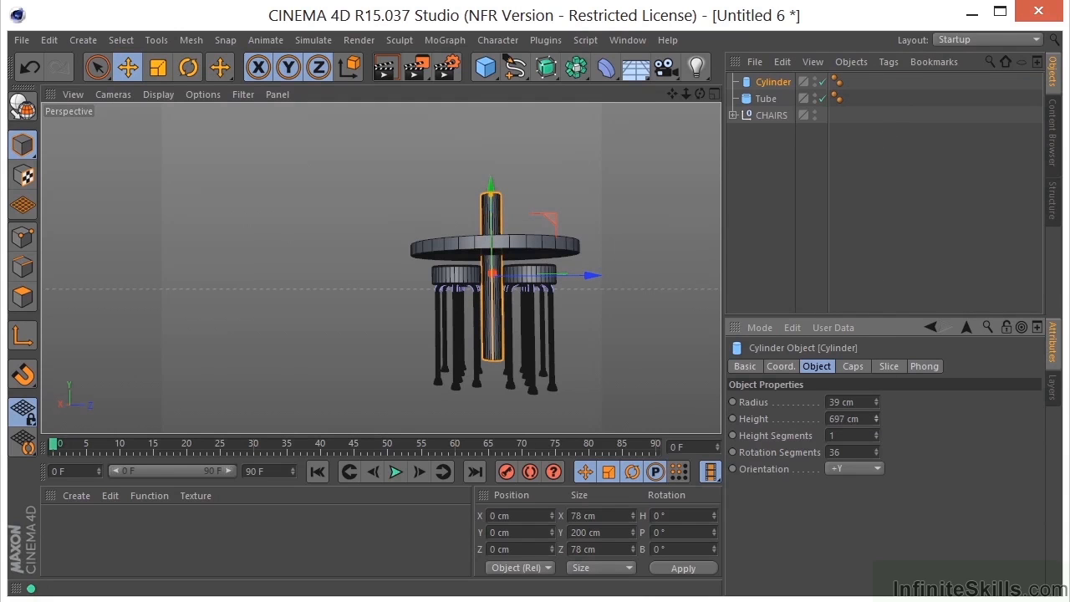
pyautogui.doubleClick(869, 419)
pyautogui.write('1000')
pyautogui.press('Return')
# - Lower the cylinder in the front view to about Y -366.7 cm and check it in perspective
pyautogui.middleClick(464, 259)
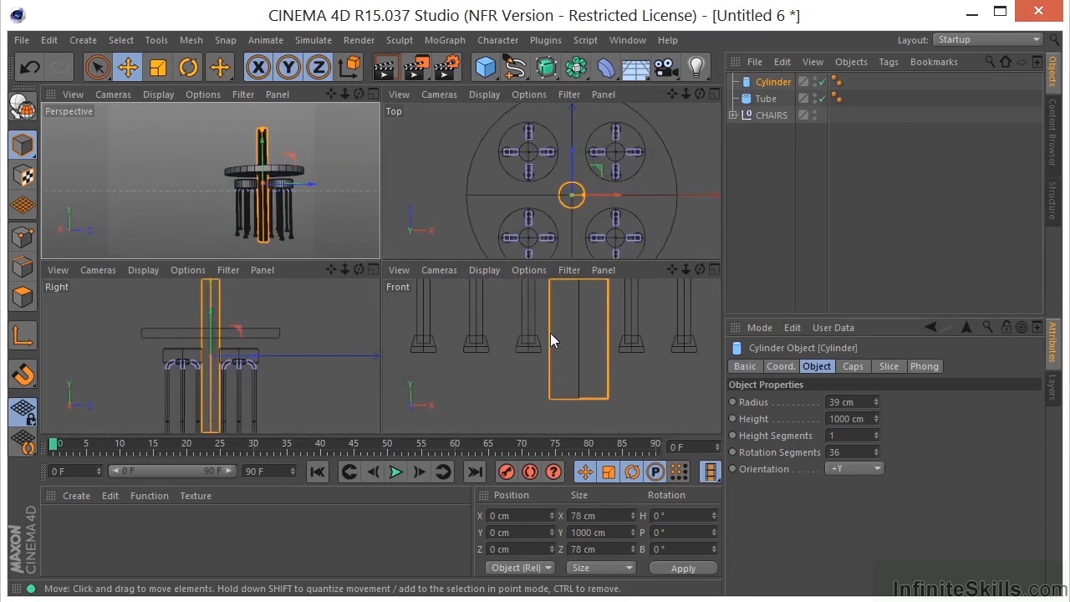
pyautogui.middleClick(577, 251)
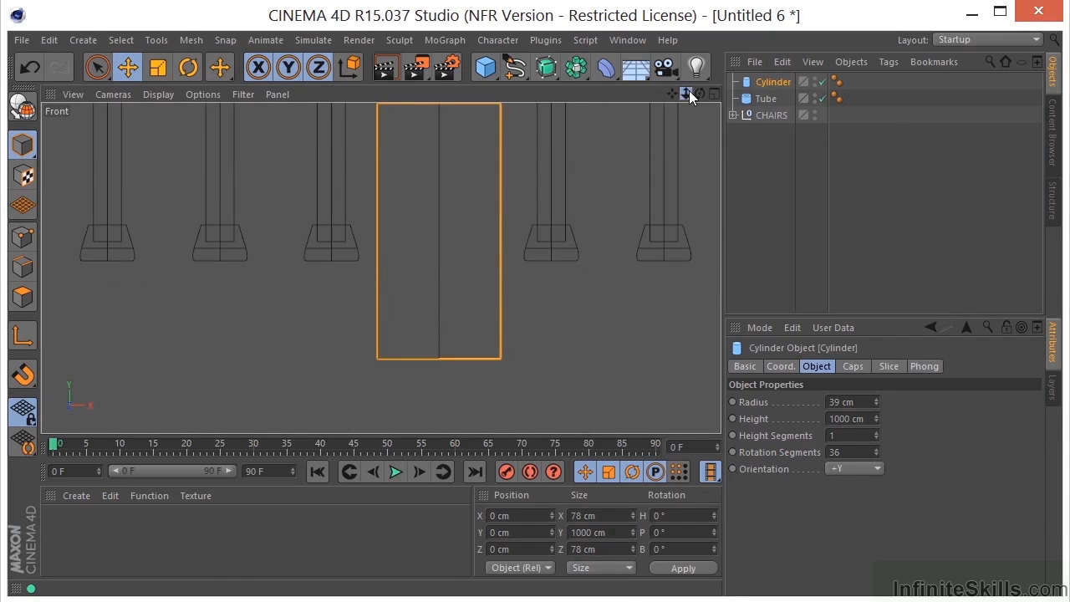
pyautogui.moveTo(688, 91); pyautogui.dragTo(625, 238)
pyautogui.moveTo(672, 94); pyautogui.dragTo(635, 239)
pyautogui.moveTo(370, 162); pyautogui.dragTo(348, 289)
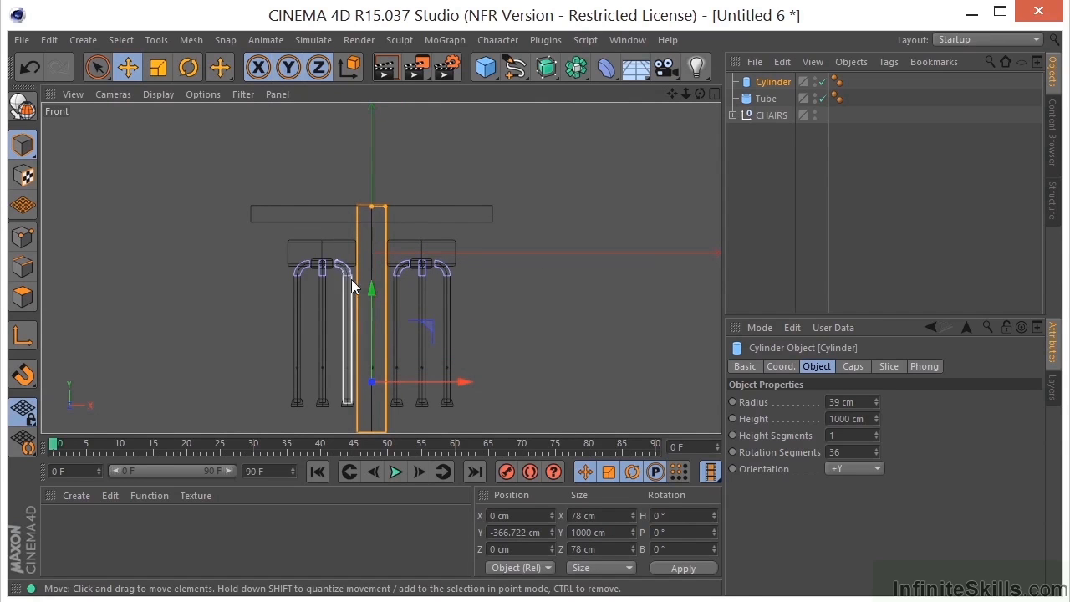
pyautogui.middleClick(409, 218)
pyautogui.middleClick(319, 172)
pyautogui.keyDown('alt'); pyautogui.moveTo(549, 267); pyautogui.dragTo(515, 201); pyautogui.keyUp('alt')
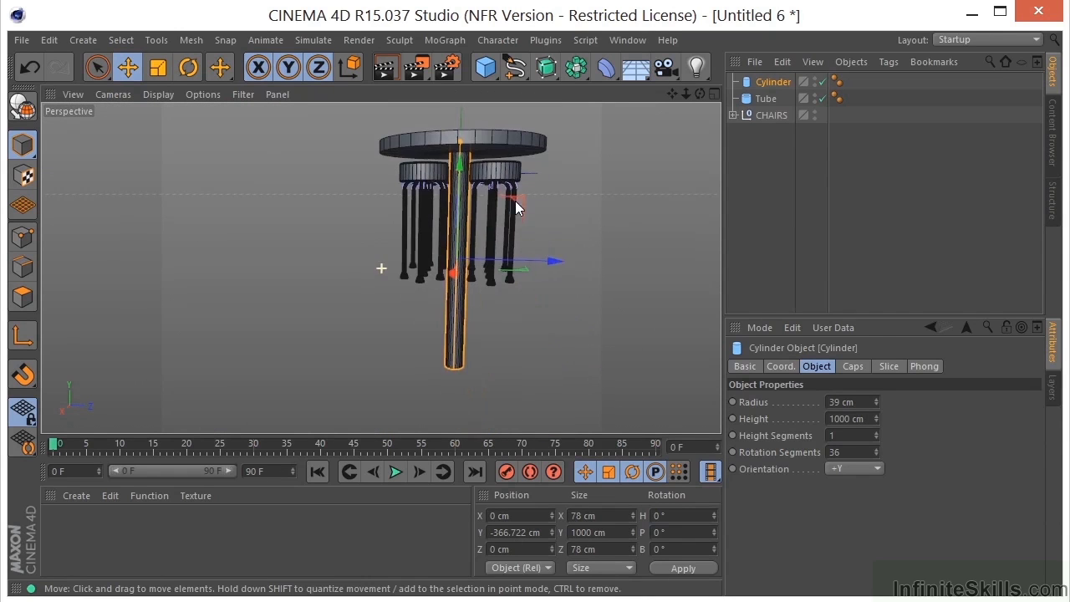
# - Shorten the cylinder to a height of about 618.15 cm and position it at about Y -183.4 cm in the front view
pyautogui.middleClick(528, 262)
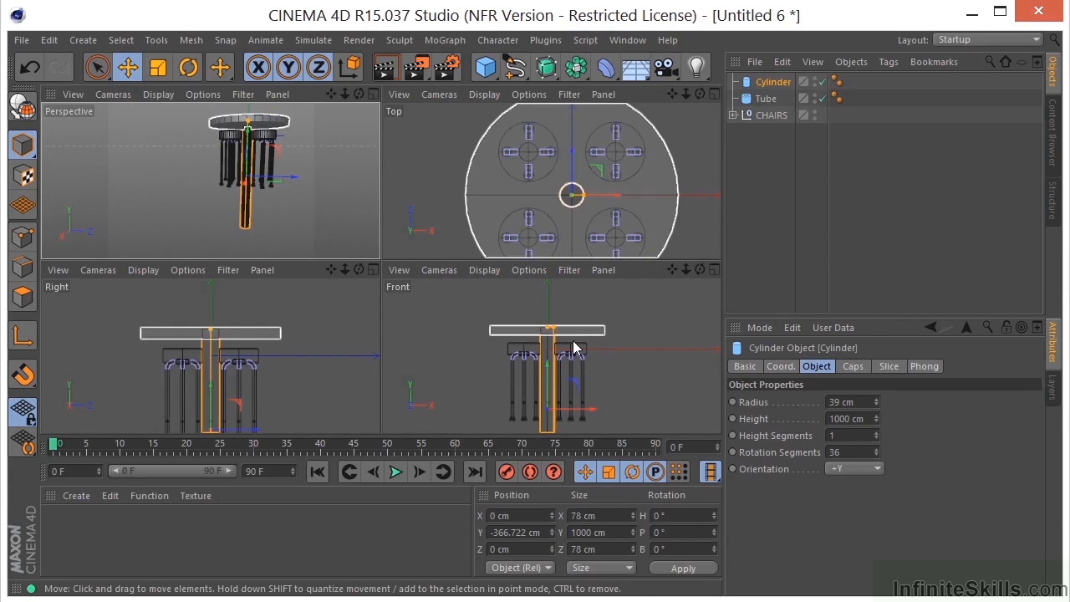
pyautogui.middleClick(573, 341)
pyautogui.moveTo(671, 96); pyautogui.dragTo(674, 69)
pyautogui.moveTo(376, 179)
pyautogui.mouseDown()
pyautogui.moveTo(371, 277)
pyautogui.moveTo(380, 187)
pyautogui.mouseUp()
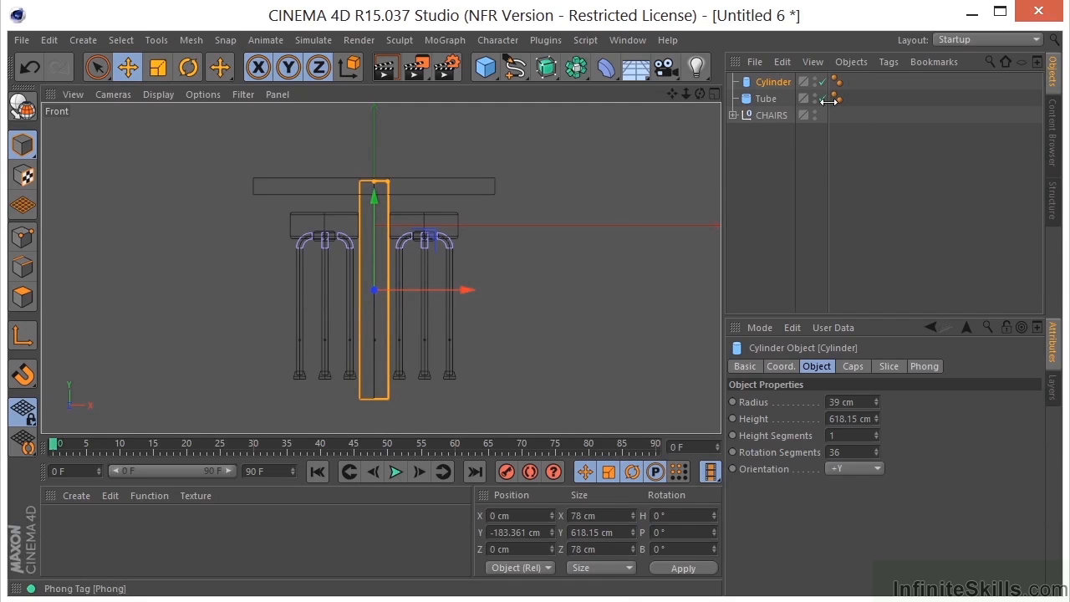
# - Duplicate the tabletop tube and move the copy down to about Y -473.7 cm at the pole's foot
pyautogui.click(765, 98)
pyautogui.keyDown('ctrl'); pyautogui.moveTo(767, 99); pyautogui.dragTo(771, 110); pyautogui.keyUp('ctrl')
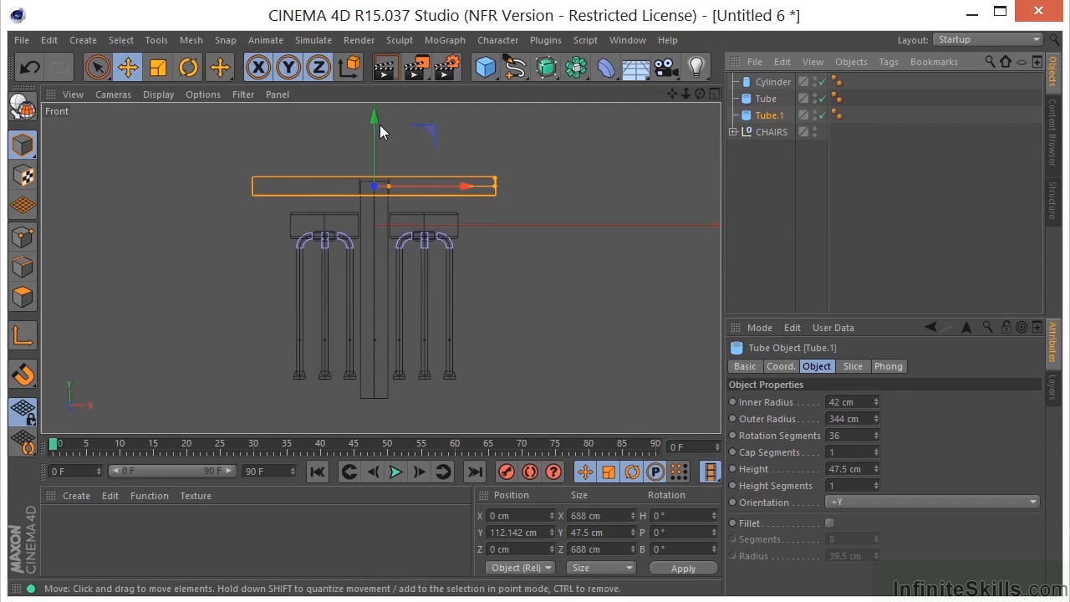
pyautogui.moveTo(376, 115); pyautogui.dragTo(400, 328)
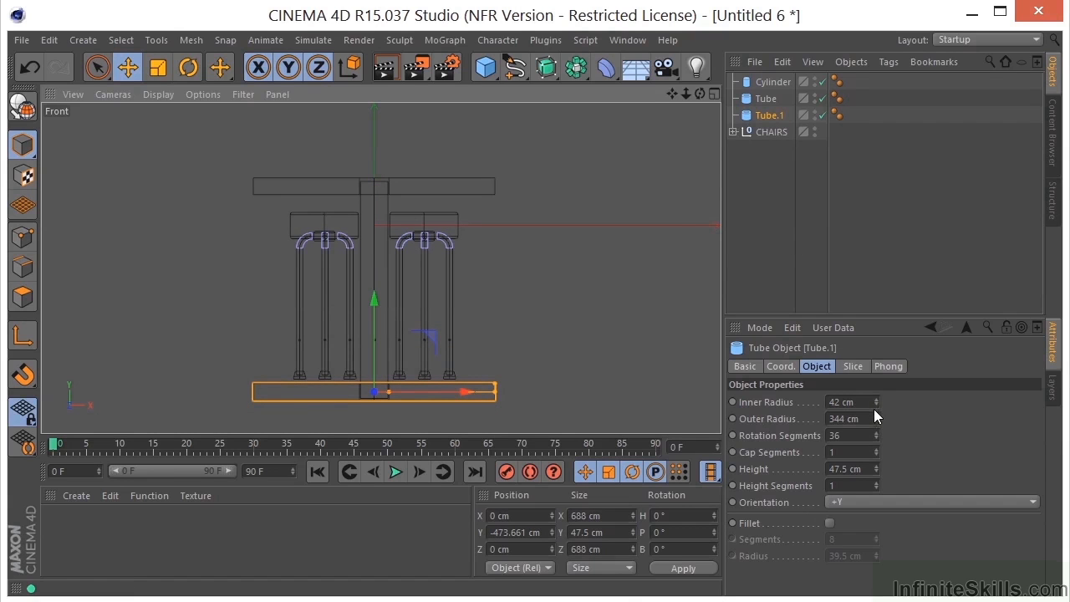
# - Reduce the base tube's outer radius to 160 cm and check it around the pole in perspective
pyautogui.moveTo(877, 469); pyautogui.dragTo(853, 556)
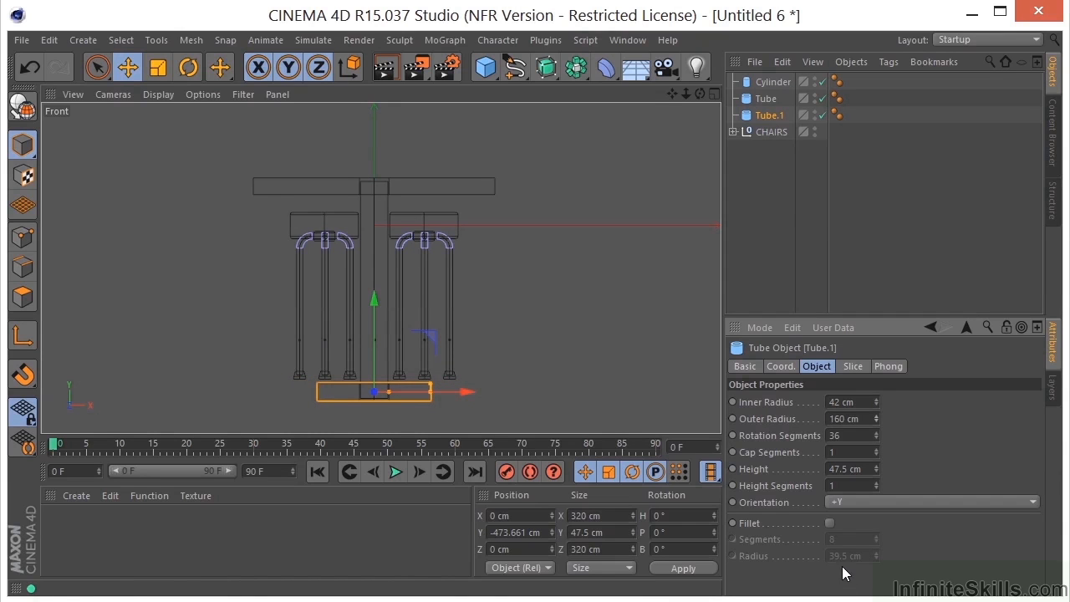
pyautogui.middleClick(382, 349)
pyautogui.middleClick(237, 184)
pyautogui.scroll(6, 504, 258)
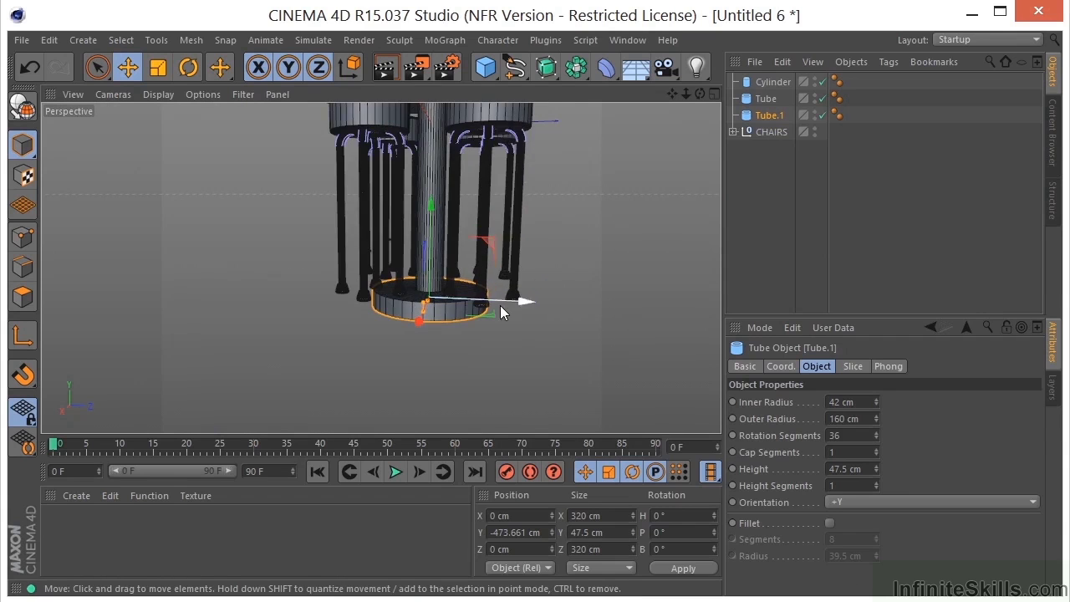
pyautogui.moveTo(500, 305)
pyautogui.keyDown('alt'); pyautogui.mouseDown()
pyautogui.moveTo(516, 222)
pyautogui.moveTo(505, 295)
pyautogui.mouseUp(); pyautogui.keyUp('alt')
# - Shorten the pole cylinder to 568.15 cm at about Y -154.8 cm, and raise the base tube to about Y -428.4 cm
pyautogui.middleClick(504, 295)
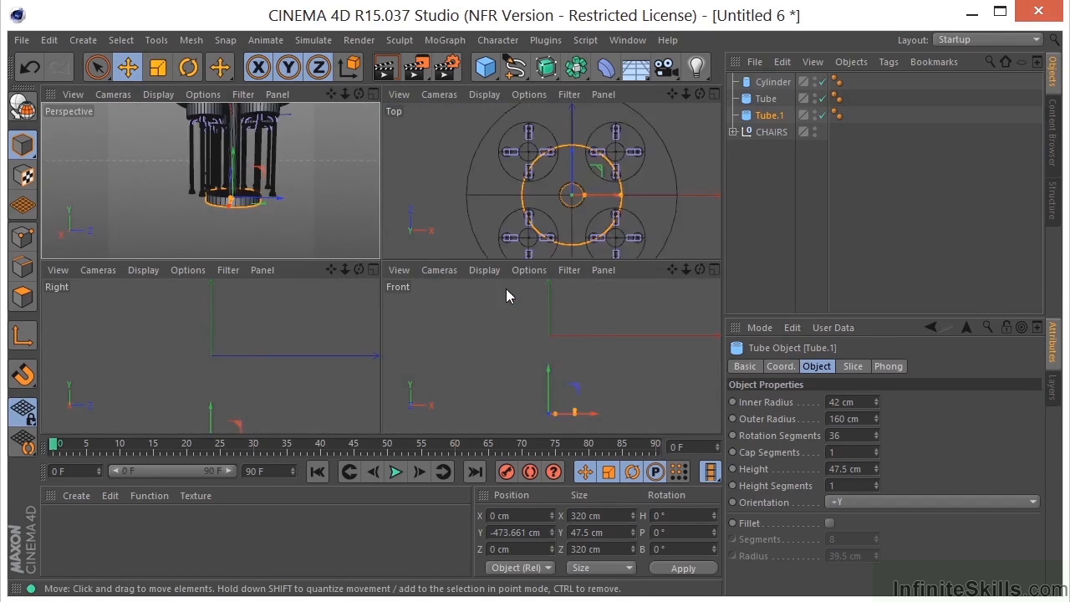
pyautogui.middleClick(537, 362)
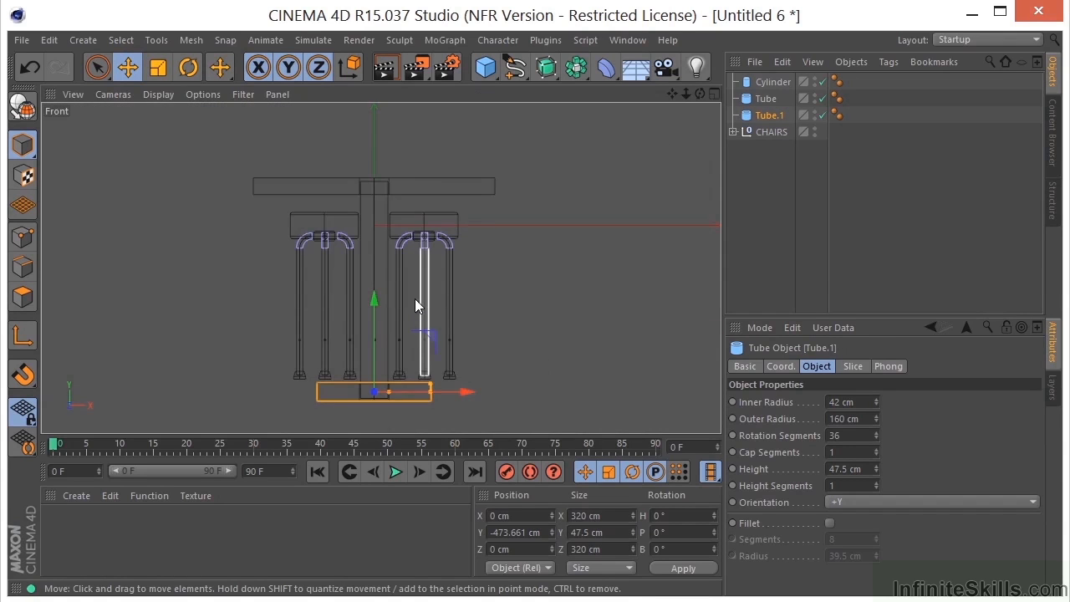
pyautogui.click(762, 99)
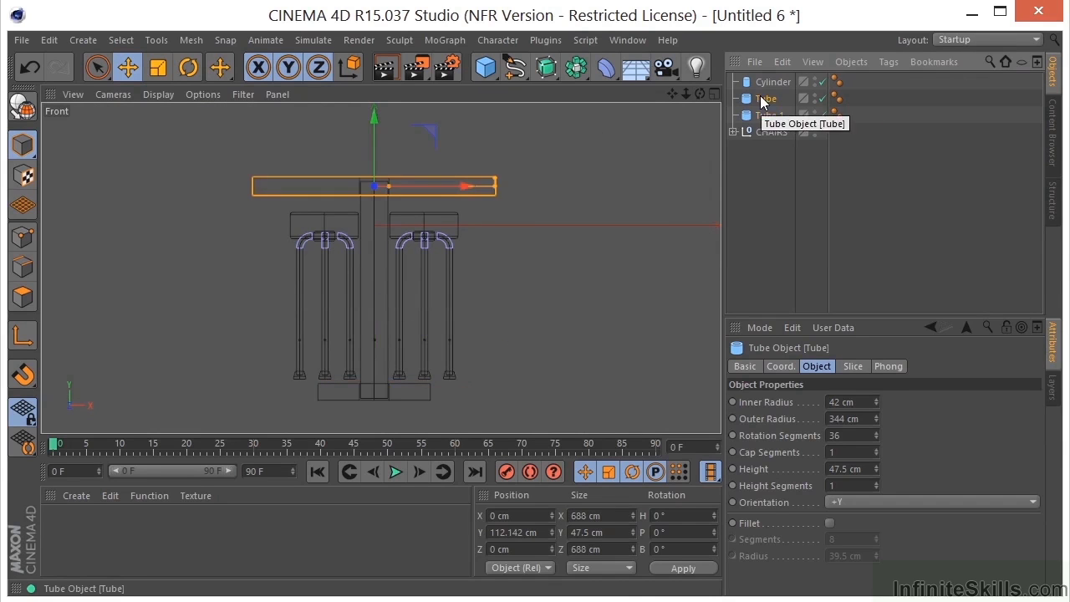
pyautogui.click(770, 82)
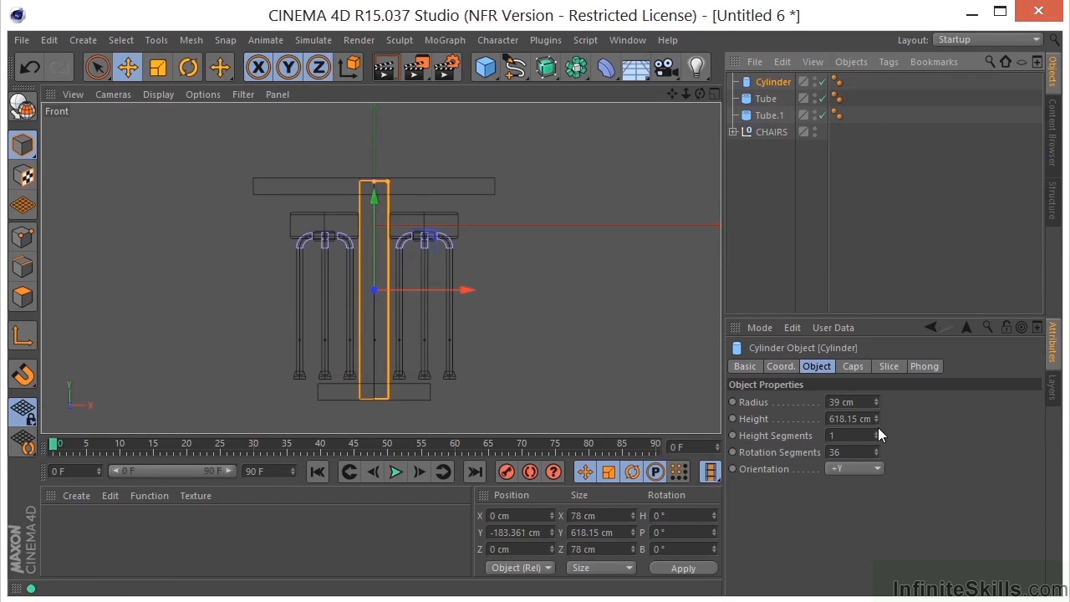
pyautogui.moveTo(878, 418); pyautogui.dragTo(870, 452)
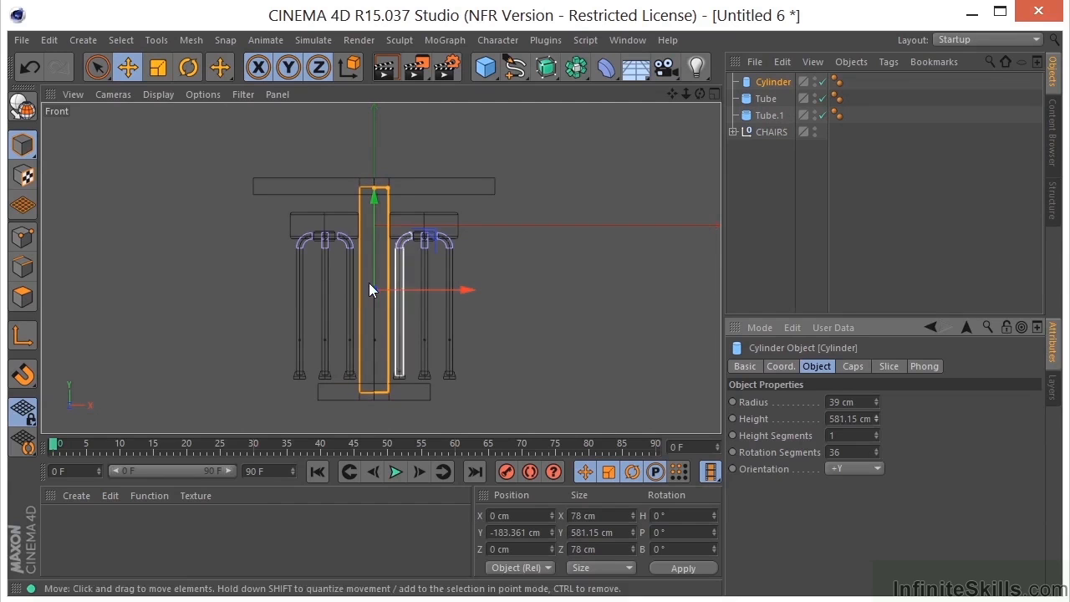
pyautogui.moveTo(373, 208); pyautogui.dragTo(376, 200)
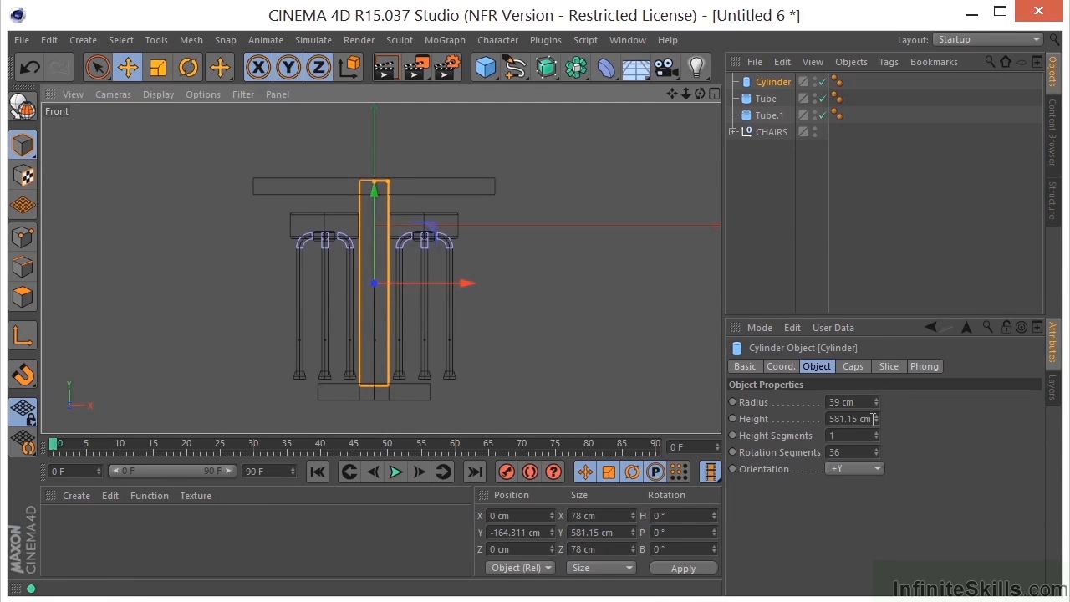
pyautogui.moveTo(873, 419); pyautogui.dragTo(874, 437)
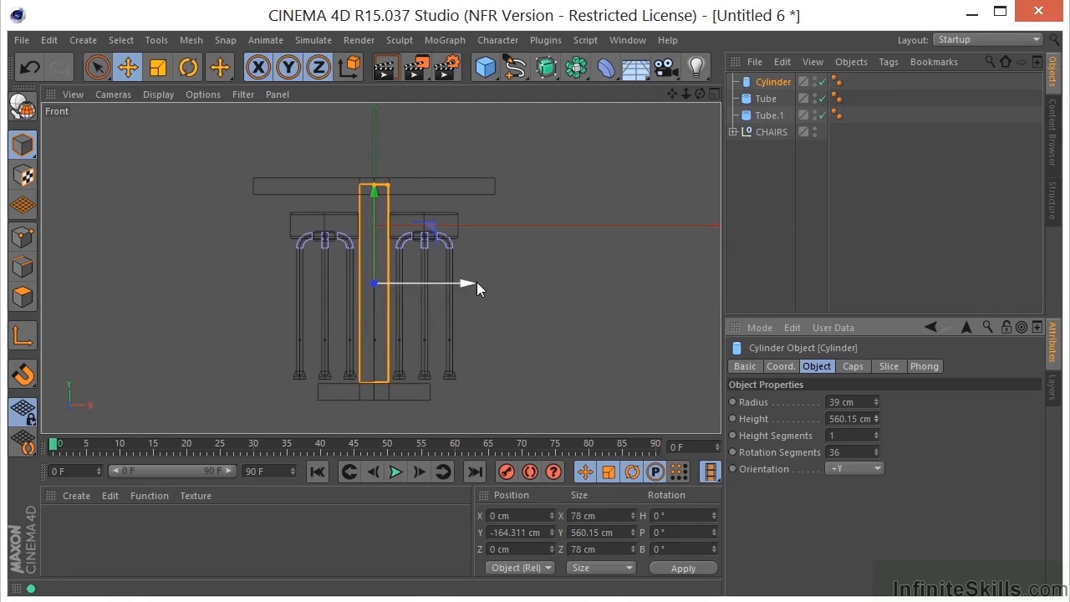
pyautogui.moveTo(375, 202); pyautogui.dragTo(373, 199)
pyautogui.moveTo(878, 414); pyautogui.dragTo(868, 416)
pyautogui.click(877, 422)
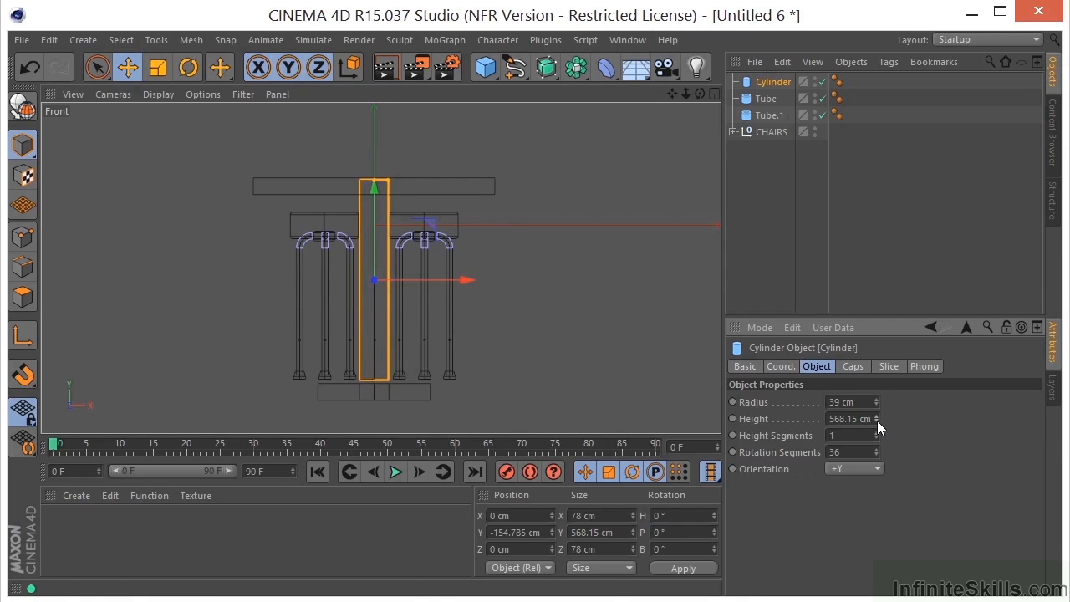
pyautogui.click(771, 115)
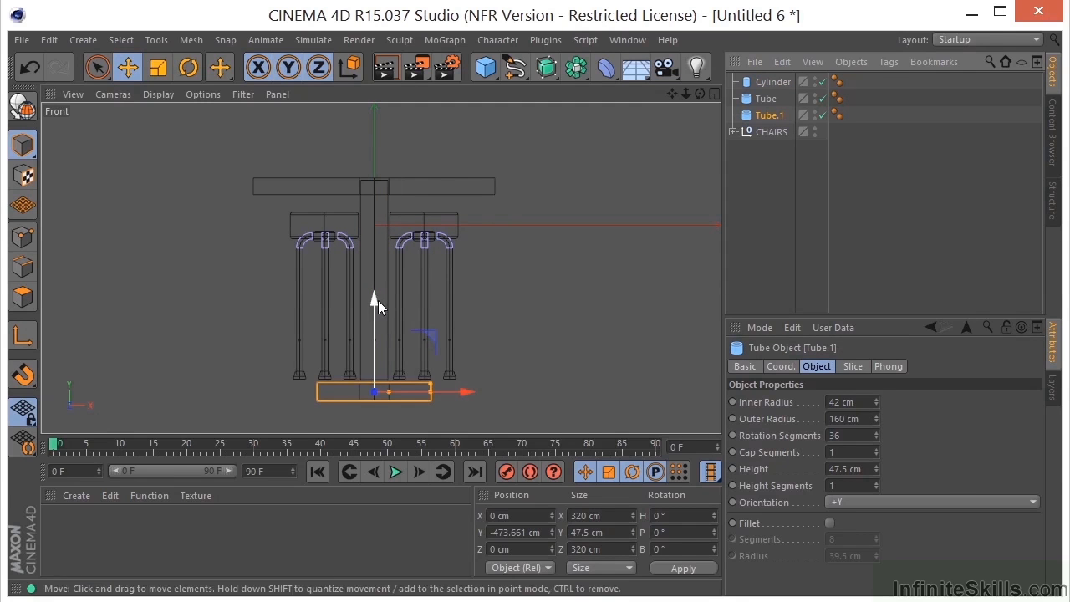
pyautogui.moveTo(374, 301); pyautogui.dragTo(379, 285)
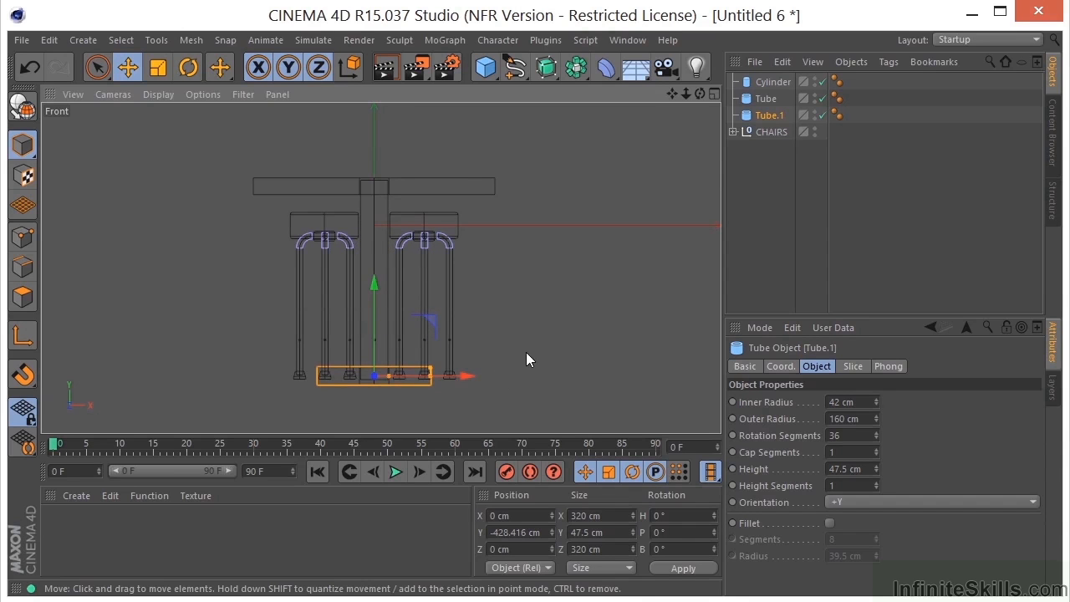
# - Move CHAIR and CHAIR.1 outward in the top view so each stool straddles the tabletop's edge
pyautogui.click(733, 132)
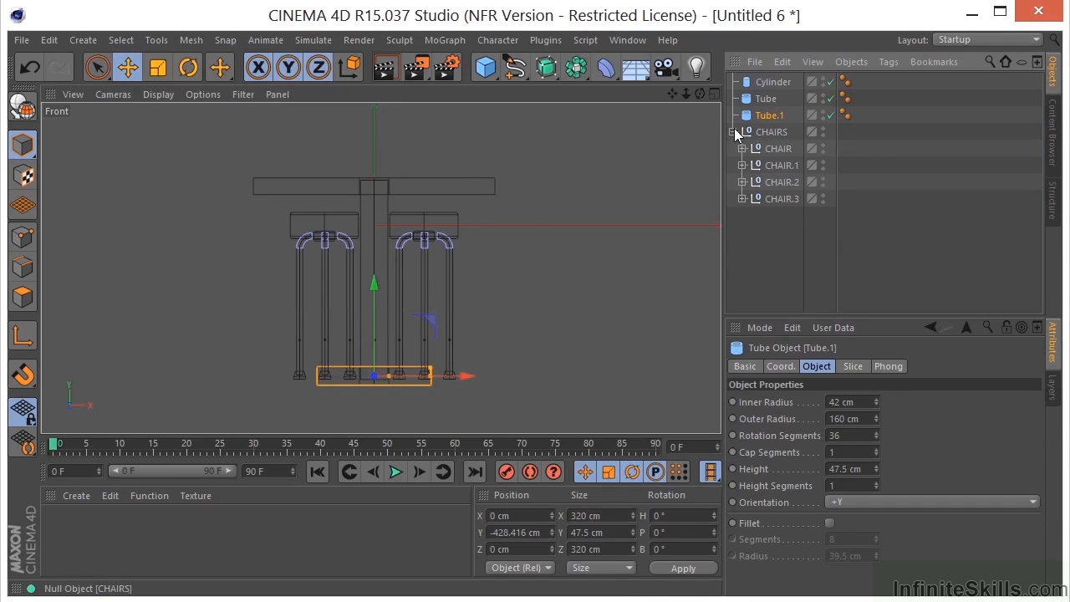
pyautogui.middleClick(407, 223)
pyautogui.middleClick(531, 167)
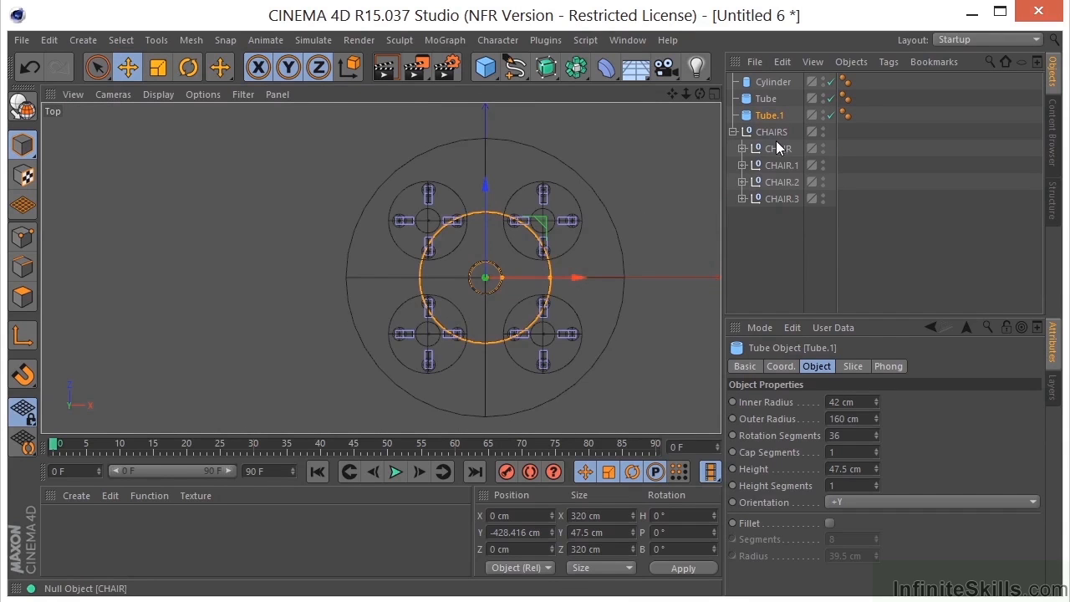
pyautogui.click(773, 149)
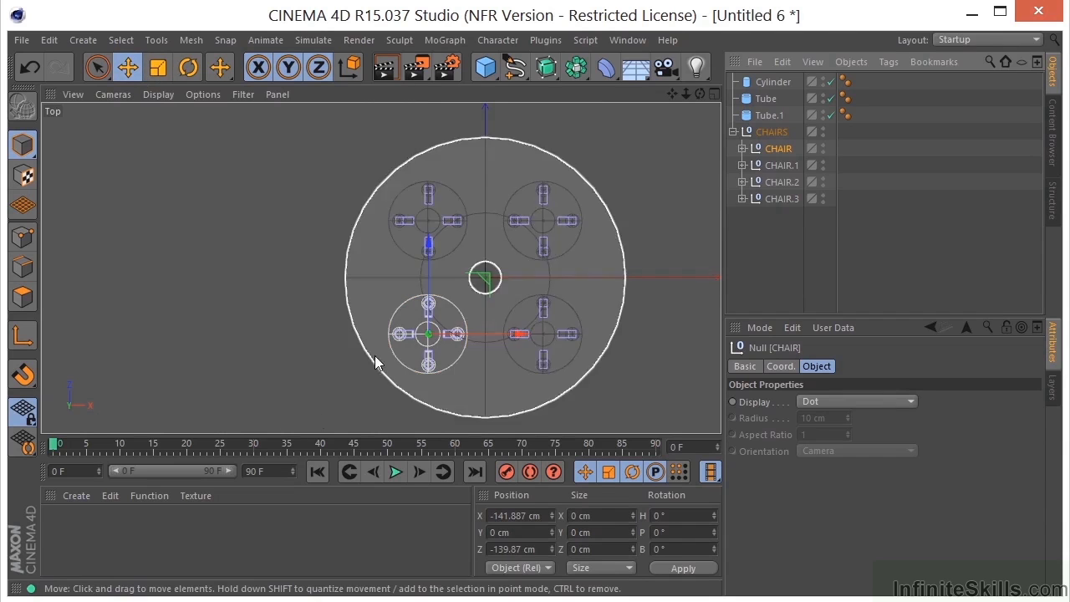
pyautogui.click(128, 67)
pyautogui.moveTo(311, 387); pyautogui.dragTo(292, 416)
pyautogui.click(780, 166)
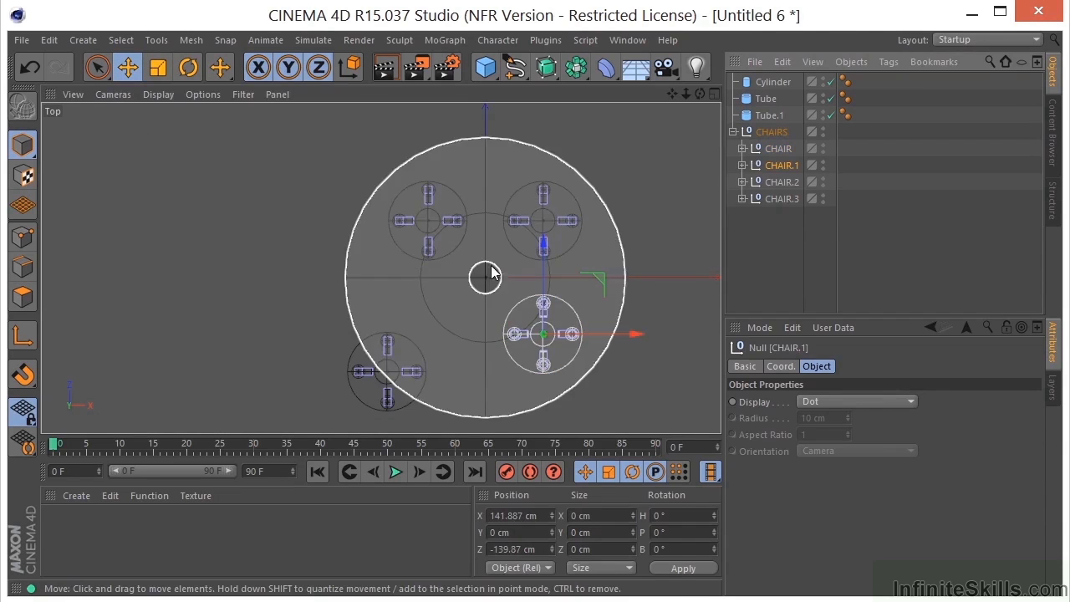
pyautogui.moveTo(622, 361); pyautogui.dragTo(676, 373)
# - Move CHAIR.2 outward to about X -265.8, Z 181.2 cm and CHAIR.3 to about X 222.4, Z 185.3 cm in the top view
pyautogui.click(781, 184)
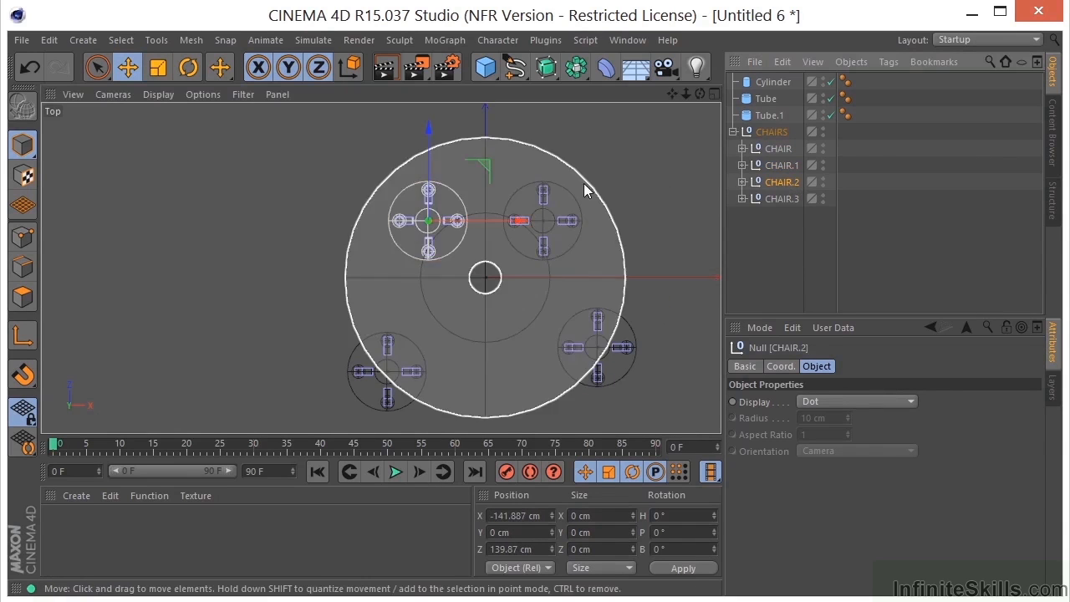
pyautogui.moveTo(378, 174); pyautogui.dragTo(336, 154)
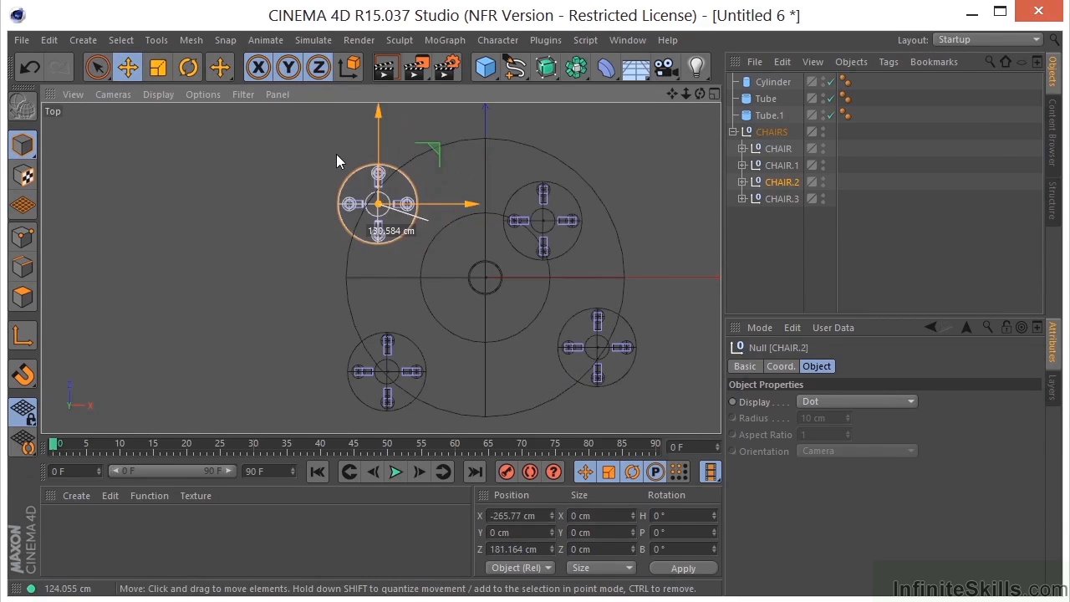
pyautogui.click(777, 199)
pyautogui.moveTo(627, 178); pyautogui.dragTo(654, 160)
pyautogui.middleClick(530, 296)
pyautogui.middleClick(210, 201)
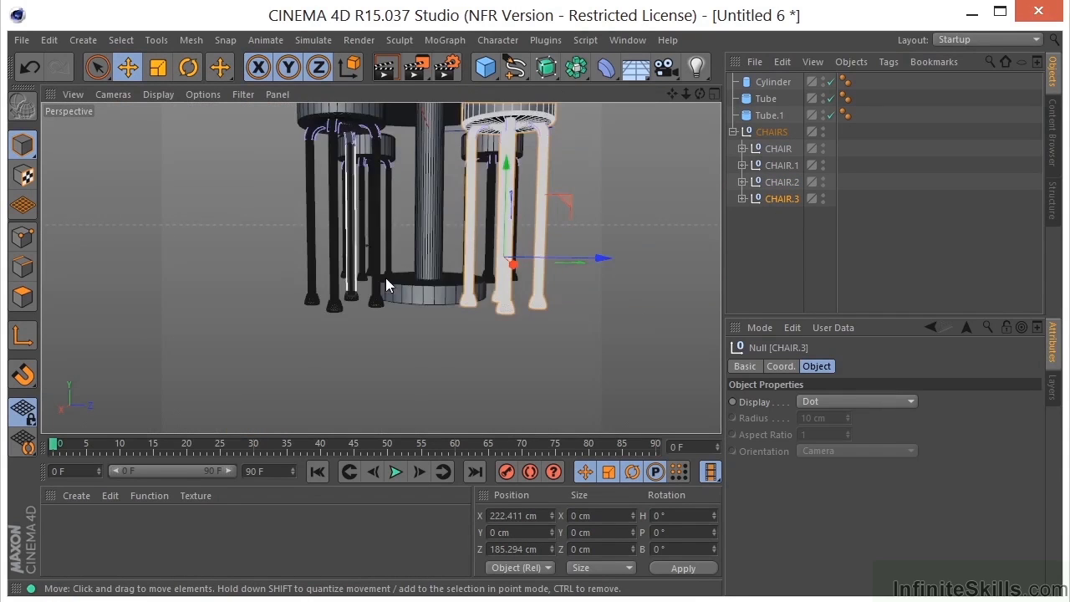
pyautogui.keyDown('alt'); pyautogui.moveTo(525, 232); pyautogui.dragTo(539, 276); pyautogui.keyUp('alt')
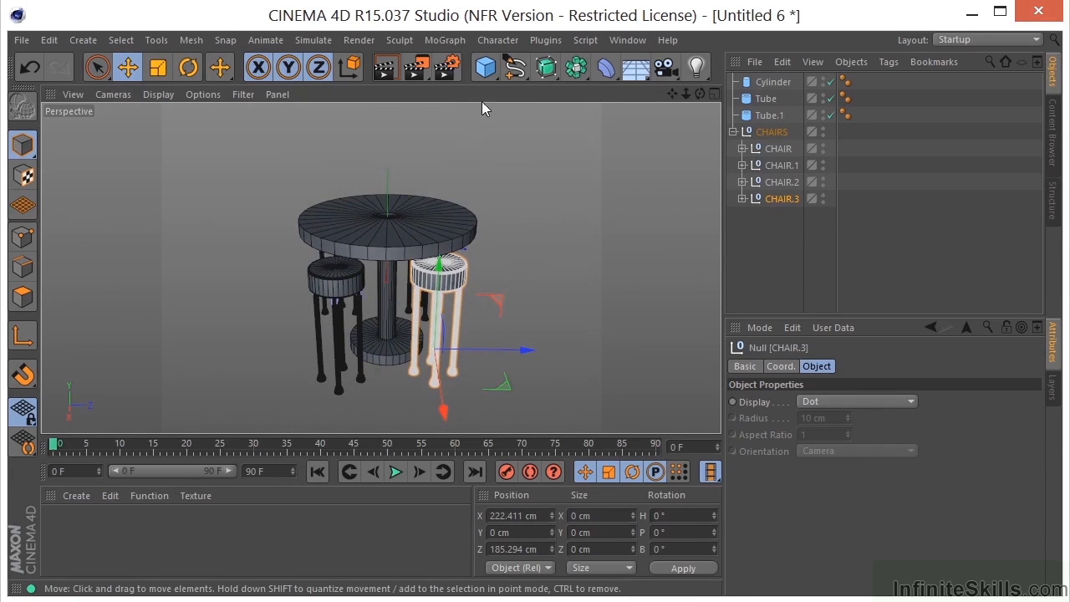
# - Add a plane primitive and lower it in the front view to about Y -438.2 cm, beneath the stool feet
pyautogui.click(485, 67)
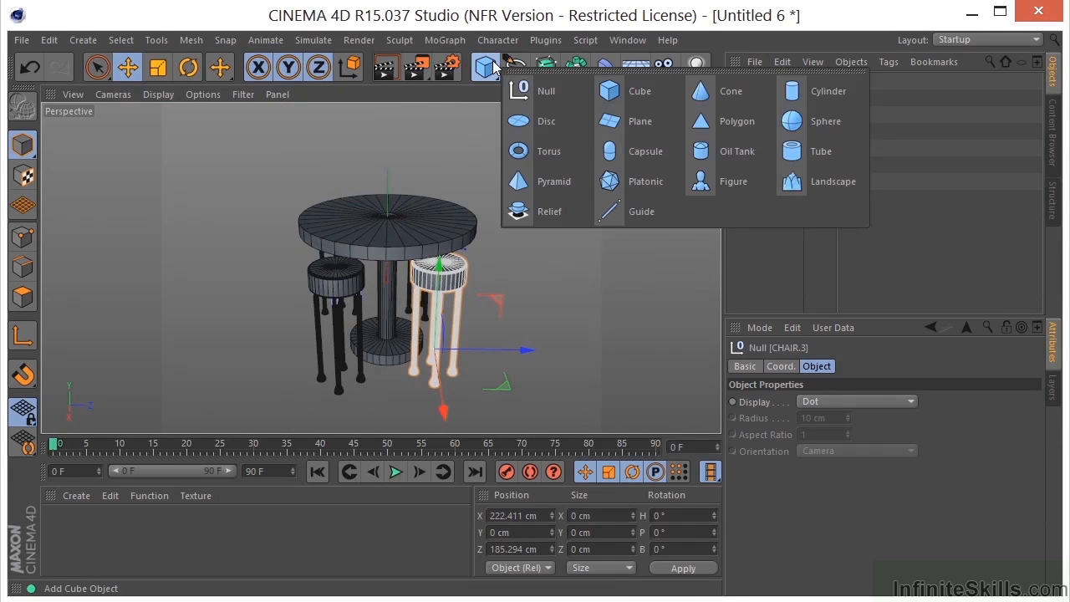
pyautogui.click(639, 122)
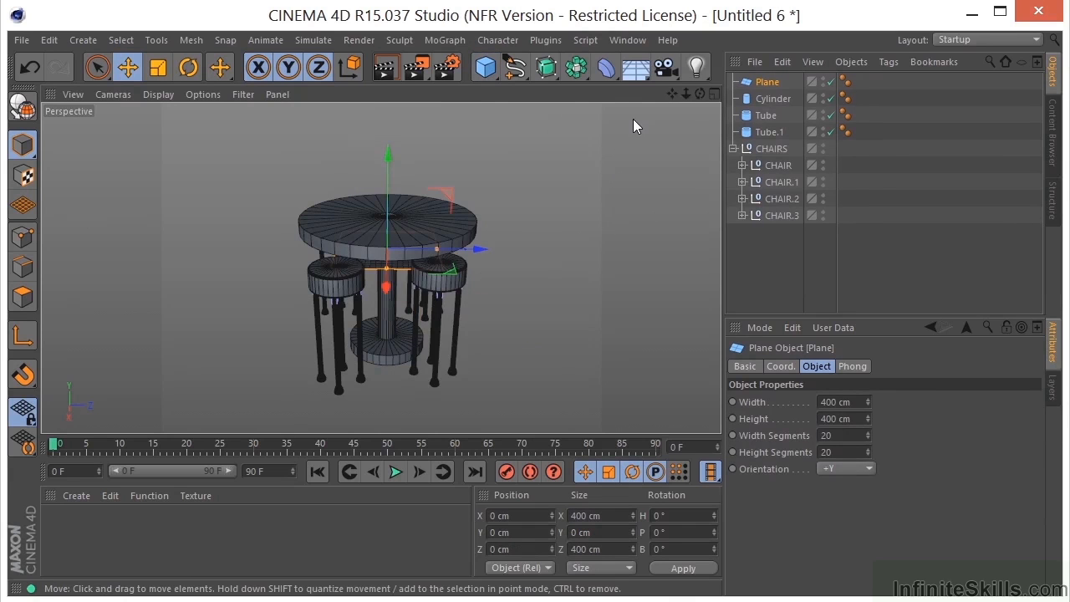
pyautogui.middleClick(465, 363)
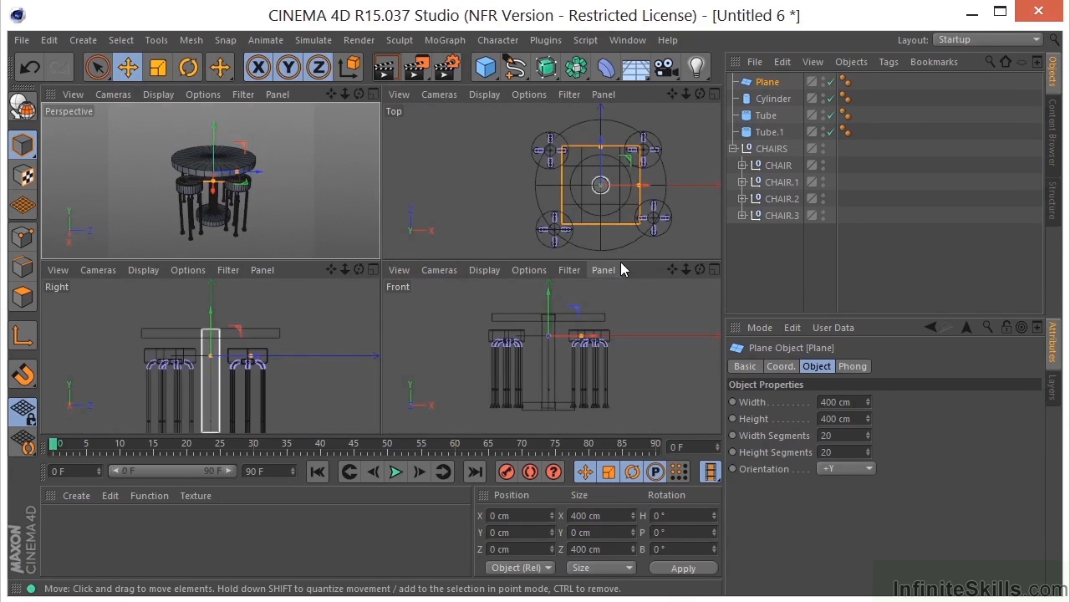
pyautogui.middleClick(601, 309)
pyautogui.moveTo(374, 147); pyautogui.dragTo(585, 209)
# - Scale the plane uniformly to about 3078 cm per side to form a floor around the table
pyautogui.click(158, 67)
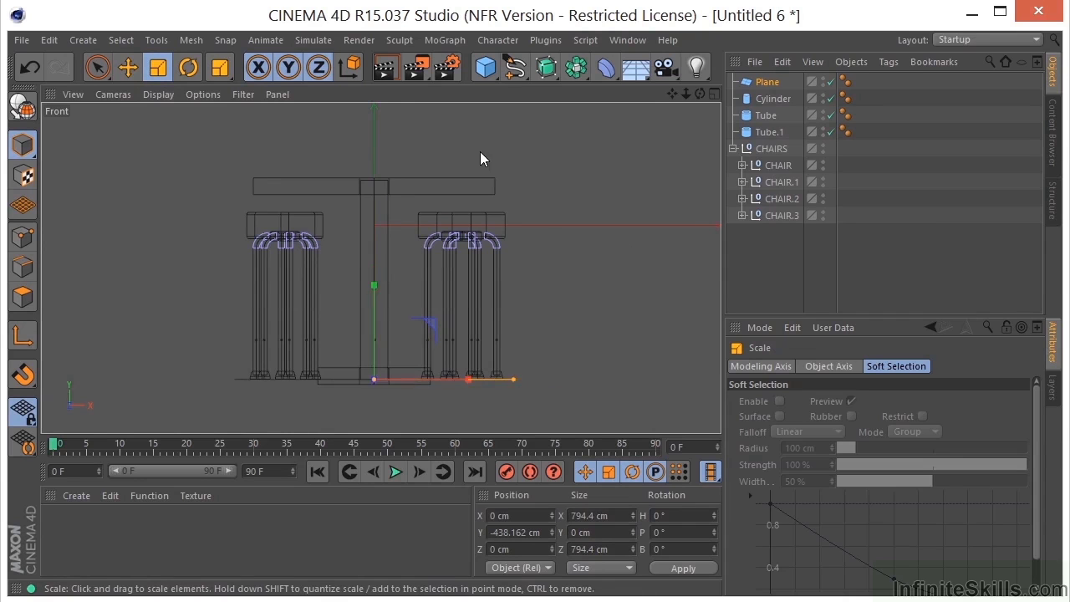
pyautogui.middleClick(491, 148)
pyautogui.middleClick(295, 155)
pyautogui.moveTo(153, 158); pyautogui.dragTo(486, 230)
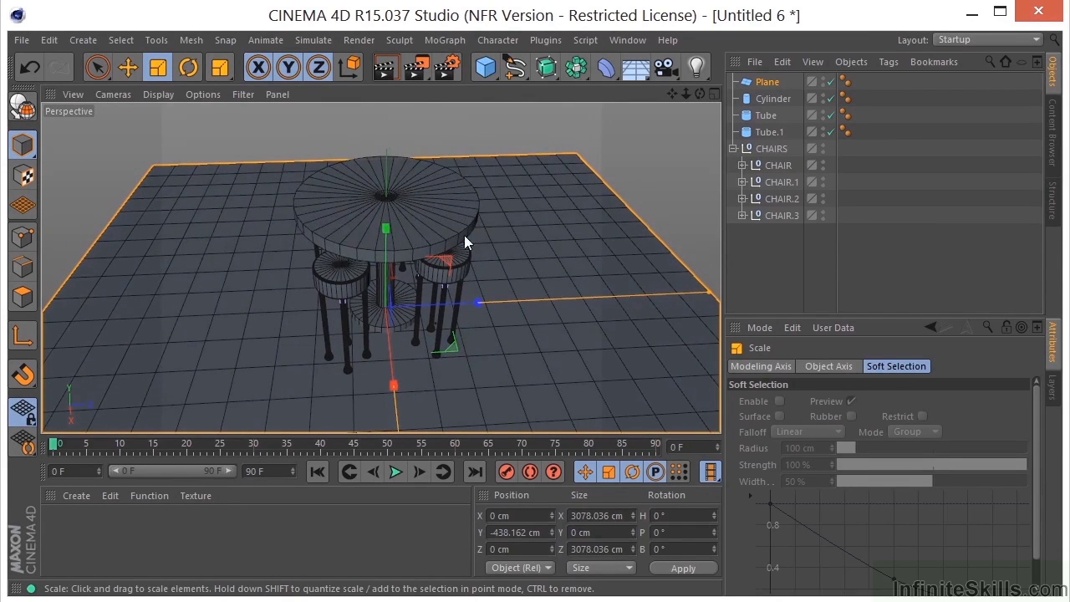
# - Rename the tabletop tube as TABLE TOP
pyautogui.scroll(8, 408, 212)
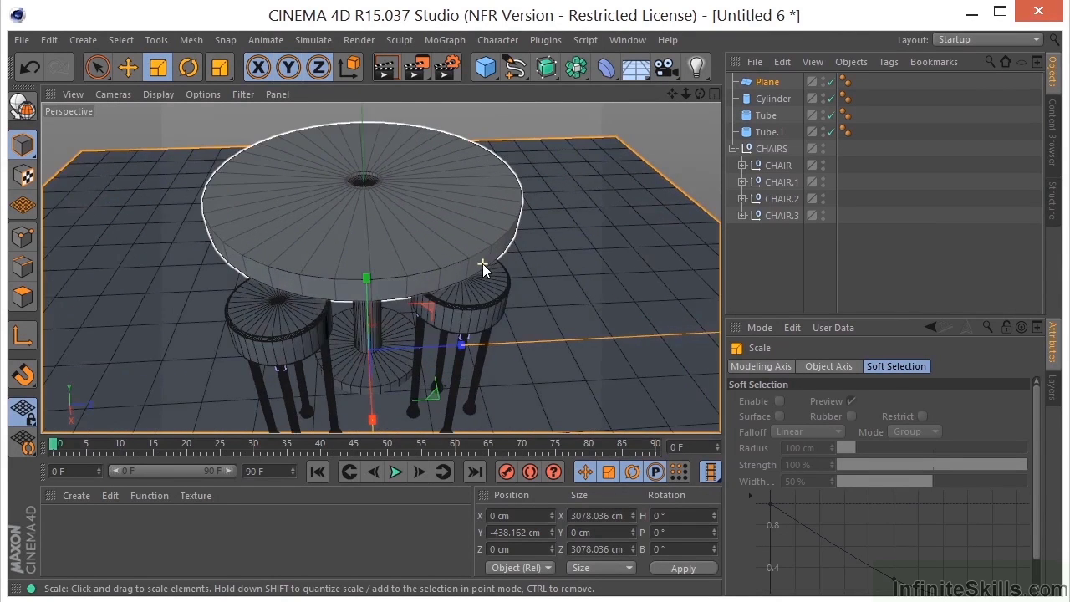
pyautogui.scroll(4, 482, 264)
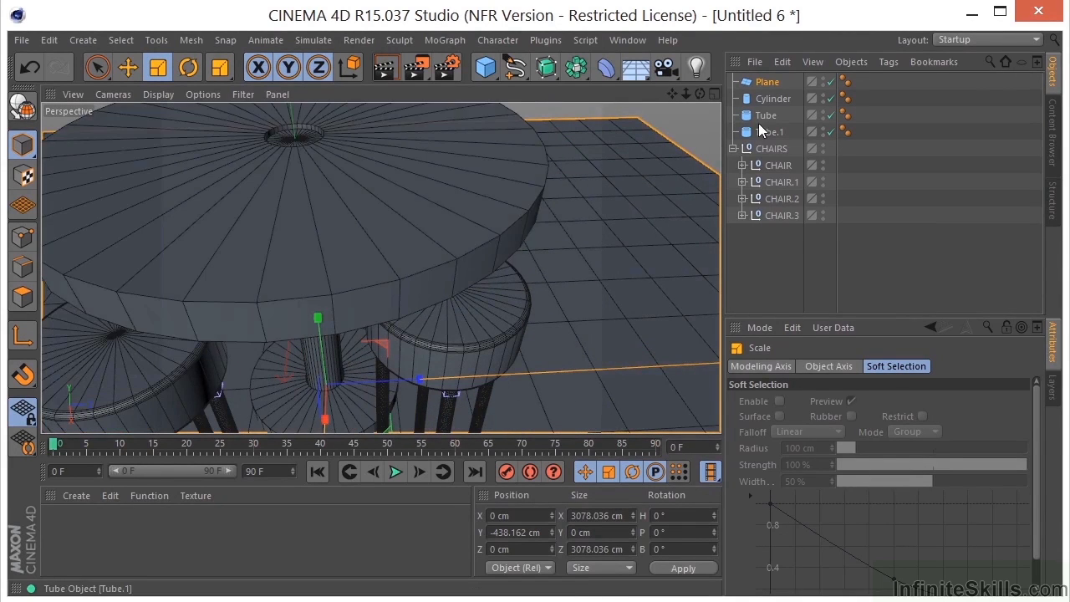
pyautogui.click(761, 131)
pyautogui.click(761, 118)
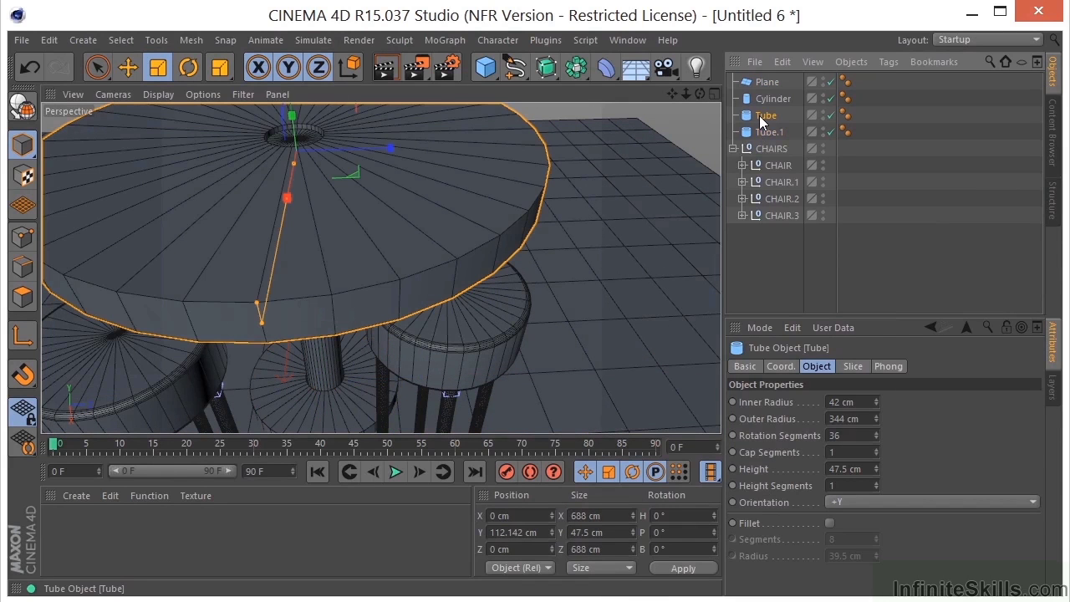
pyautogui.doubleClick(763, 115)
pyautogui.write('Ta')
pyautogui.write('BLE TOP')
pyautogui.press('Return')
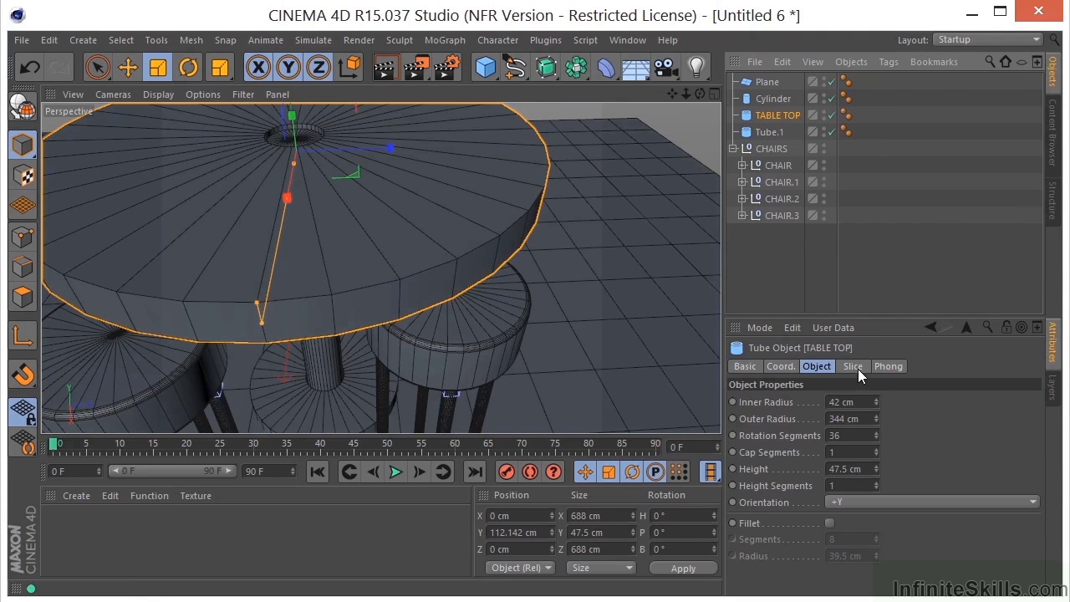
# - Enable the fillet on the tabletop with a 4.75 cm radius and 2 segments, and check the rounded edge in perspective
pyautogui.click(829, 524)
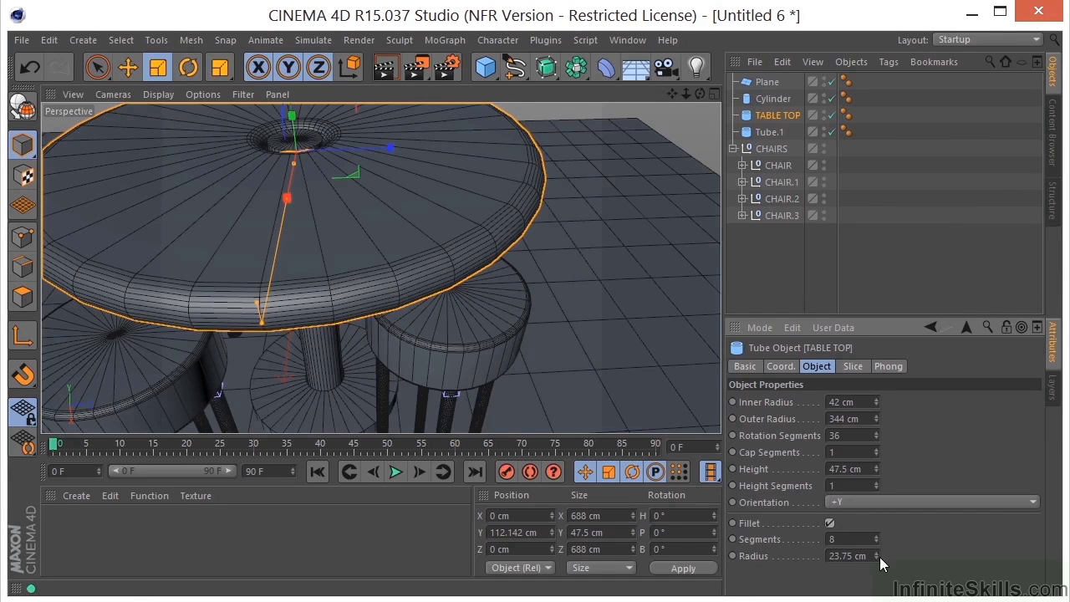
pyautogui.moveTo(877, 557); pyautogui.dragTo(877, 579)
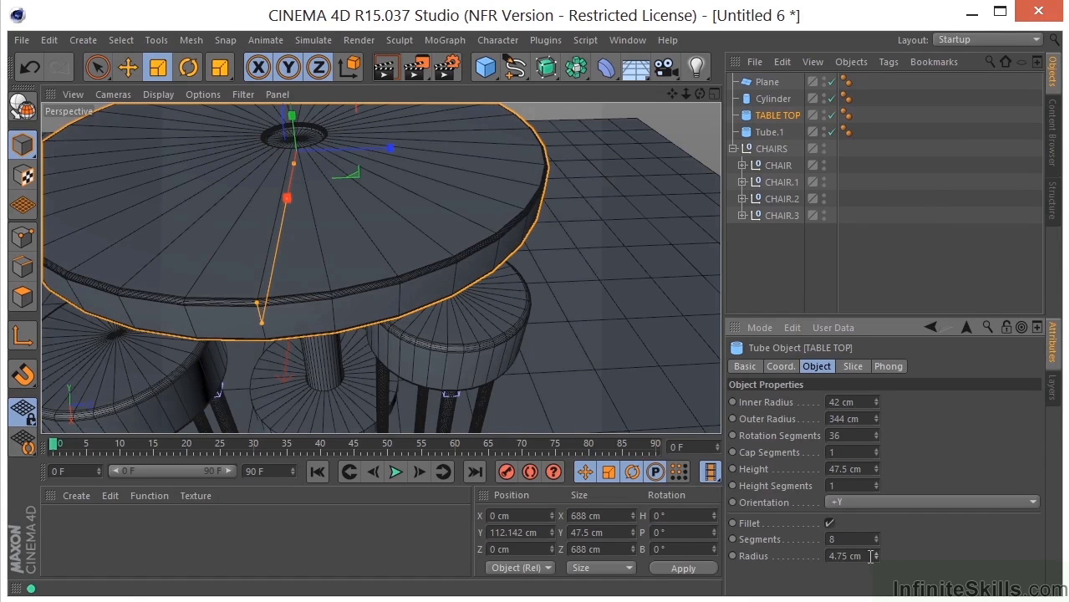
pyautogui.moveTo(877, 539); pyautogui.dragTo(877, 546)
pyautogui.keyDown('alt'); pyautogui.moveTo(502, 317); pyautogui.dragTo(593, 218); pyautogui.keyUp('alt')
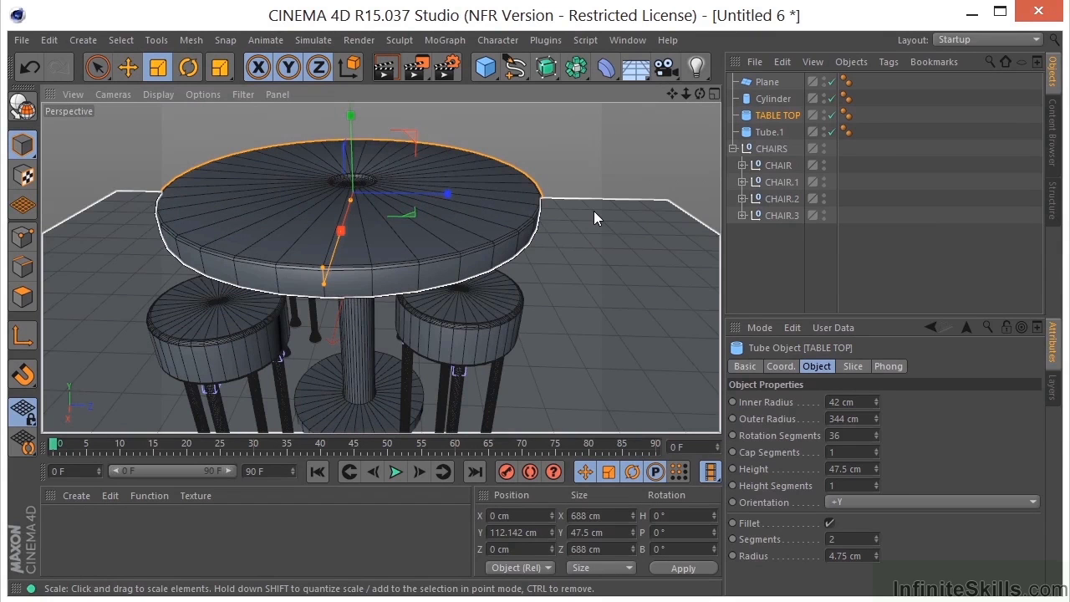
pyautogui.keyDown('alt'); pyautogui.moveTo(594, 211); pyautogui.dragTo(545, 240, button='right'); pyautogui.keyUp('alt')
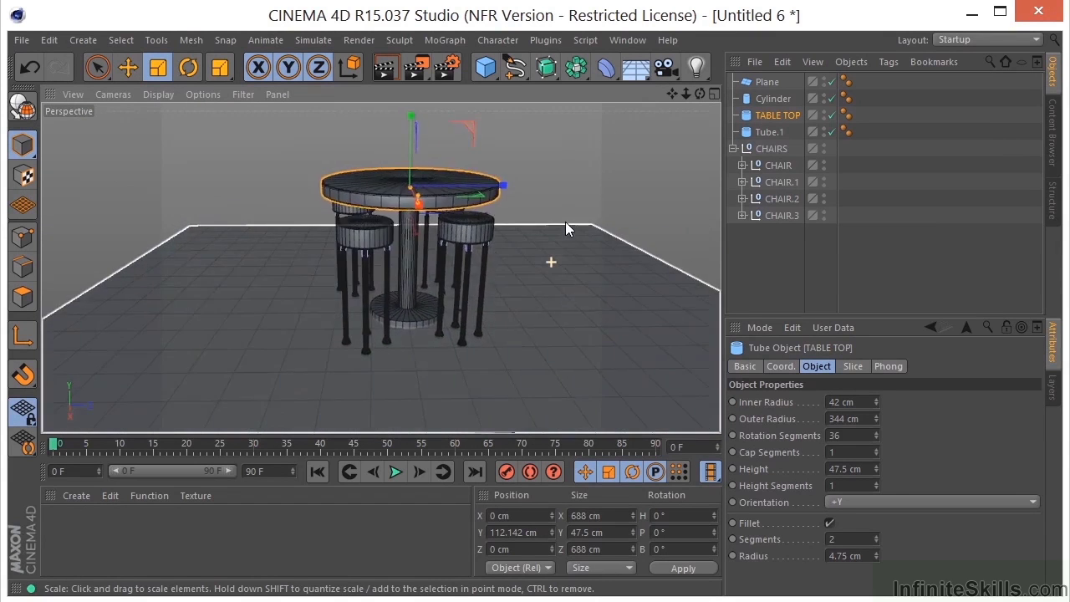
pyautogui.keyDown('alt'); pyautogui.moveTo(544, 247); pyautogui.dragTo(516, 263); pyautogui.keyUp('alt')
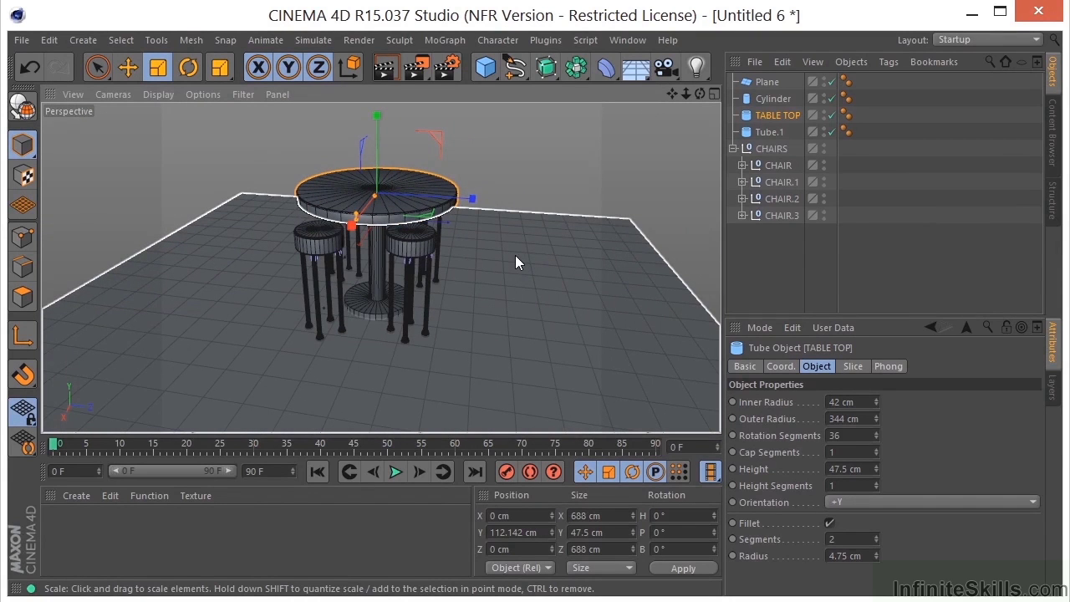